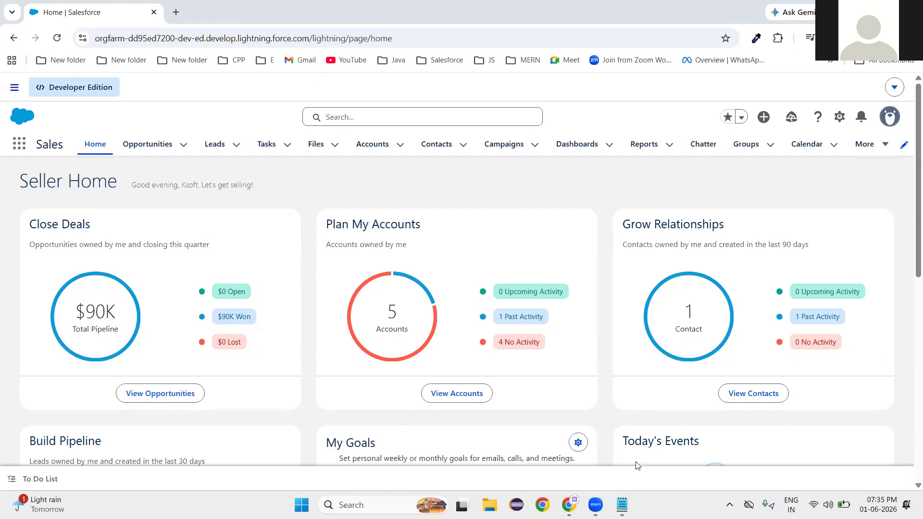
# Switch from Salesforce to the Notepad notes file ksoftleadform.html.
pyautogui.click(621, 504)
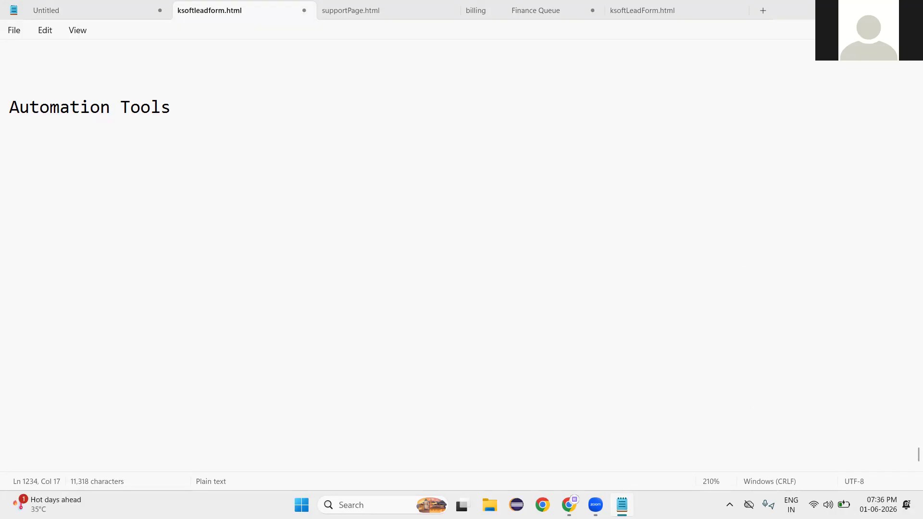
# Add the lines 'Automate' and 'Configure -' below the Automation Tools heading.
pyautogui.press('Return')
pyautogui.write('Automate')
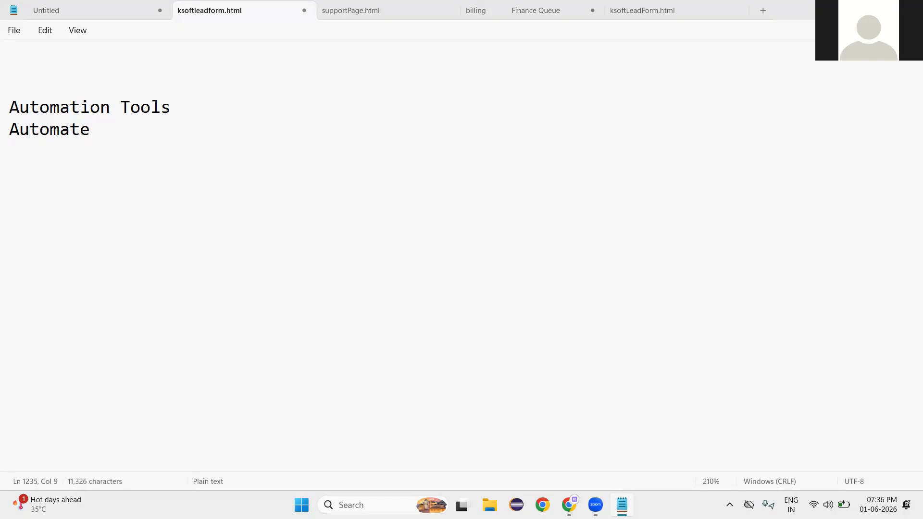
pyautogui.press('Return')
pyautogui.write('Cond')
pyautogui.press('BackSpace')
pyautogui.write('figure -')
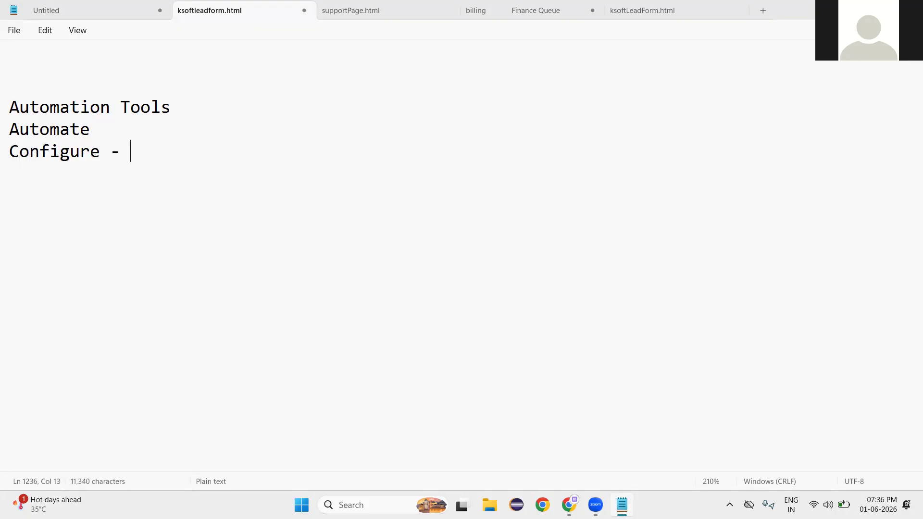
# Add a 'Student - Email' note line after blank lines and highlight the word Email.
pyautogui.press('Return')
pyautogui.press('Return')
pyautogui.press('Return')
pyautogui.write('Stue')
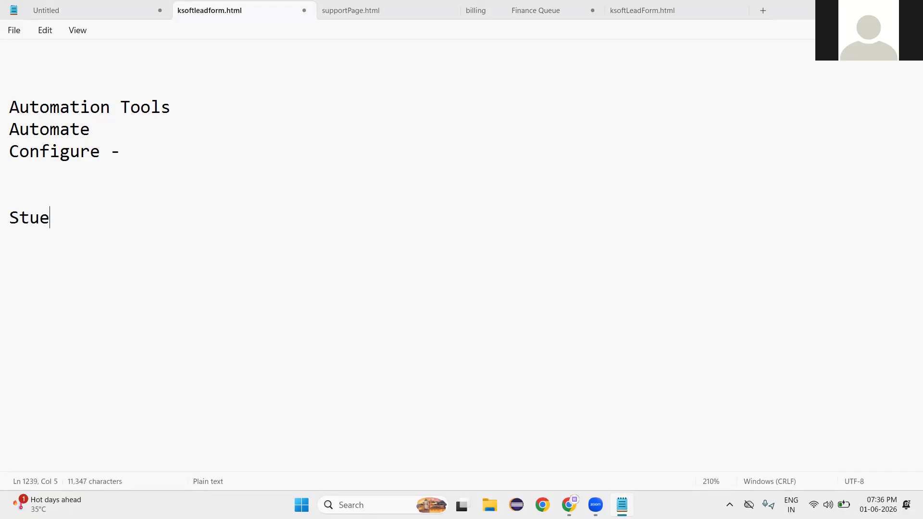
pyautogui.press('BackSpace')
pyautogui.write('dent ')
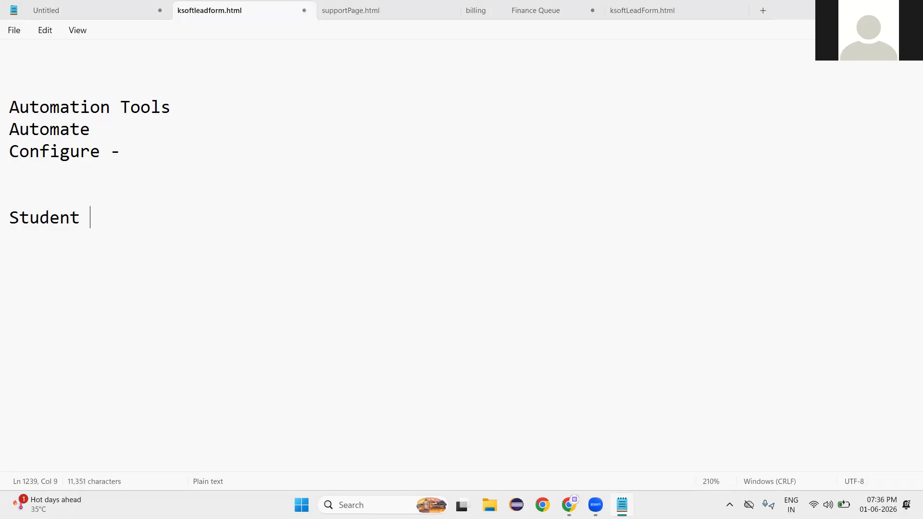
pyautogui.write('- Email')
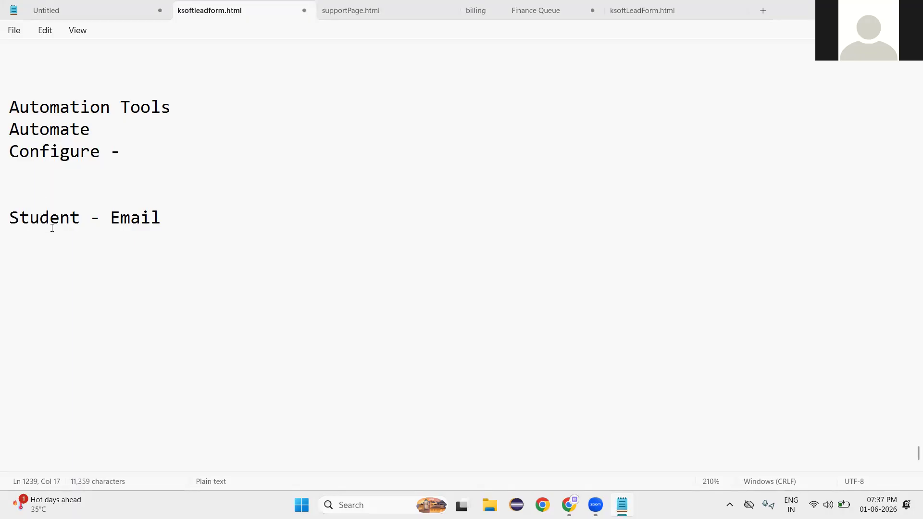
pyautogui.doubleClick(150, 221)
pyautogui.scroll(3, 188, 221)
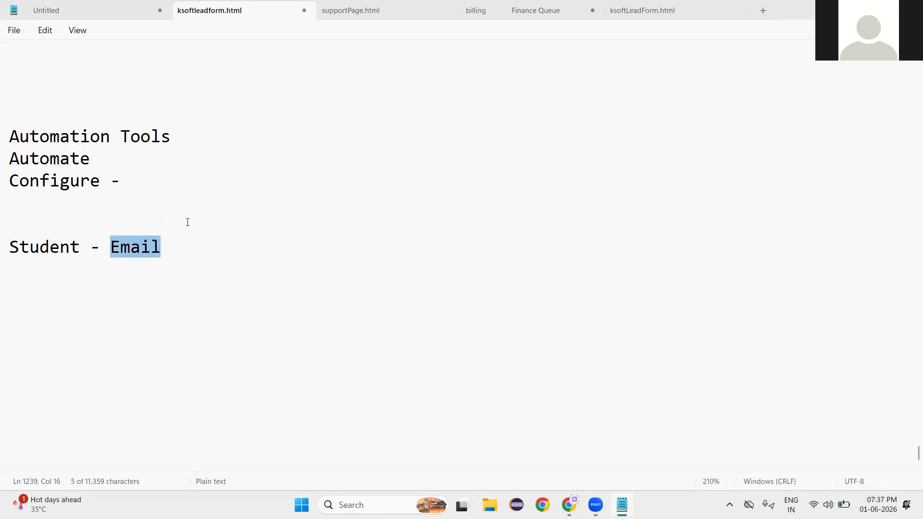
pyautogui.scroll(-3, 188, 221)
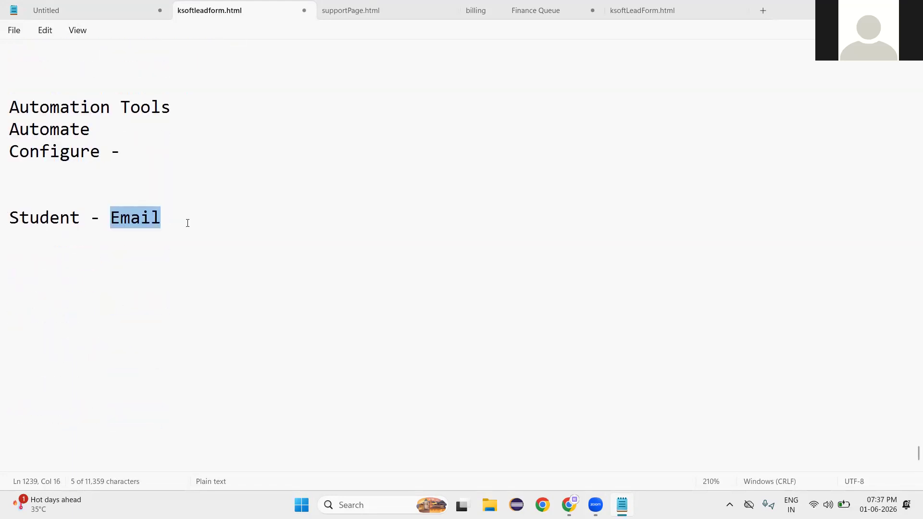
pyautogui.click(66, 273)
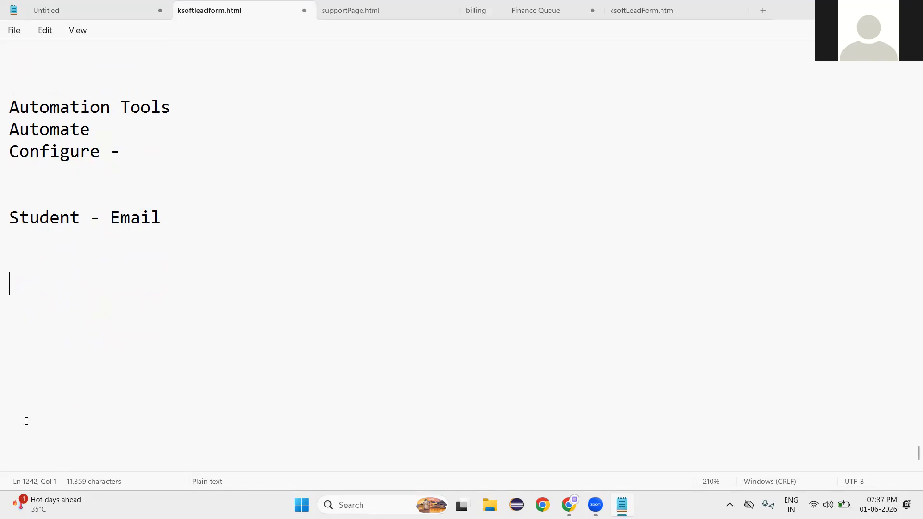
# Bring up the AirServer Connect QR code from the AirServer tray icon.
pyautogui.click(729, 505)
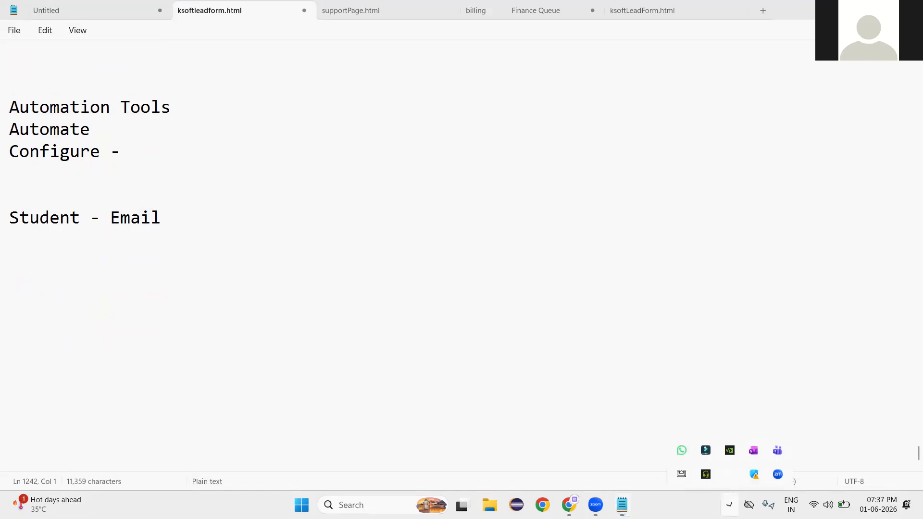
pyautogui.rightClick(684, 474)
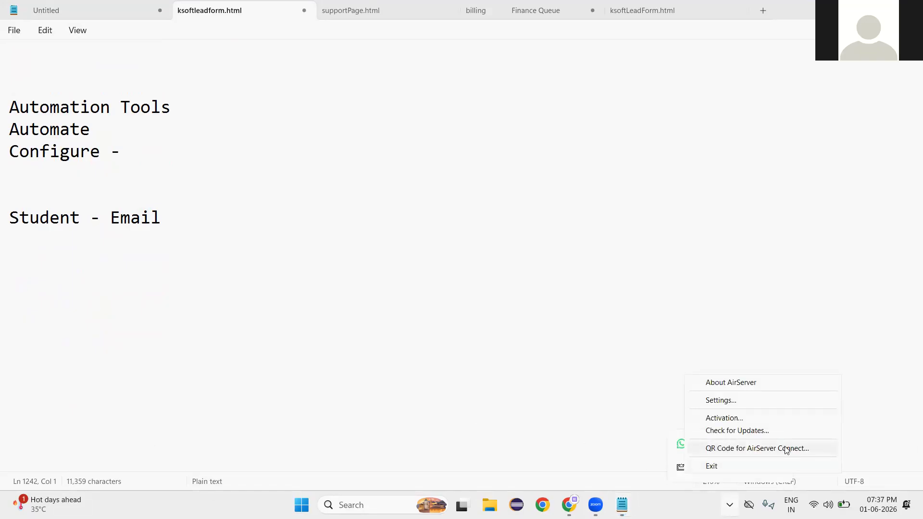
pyautogui.click(785, 449)
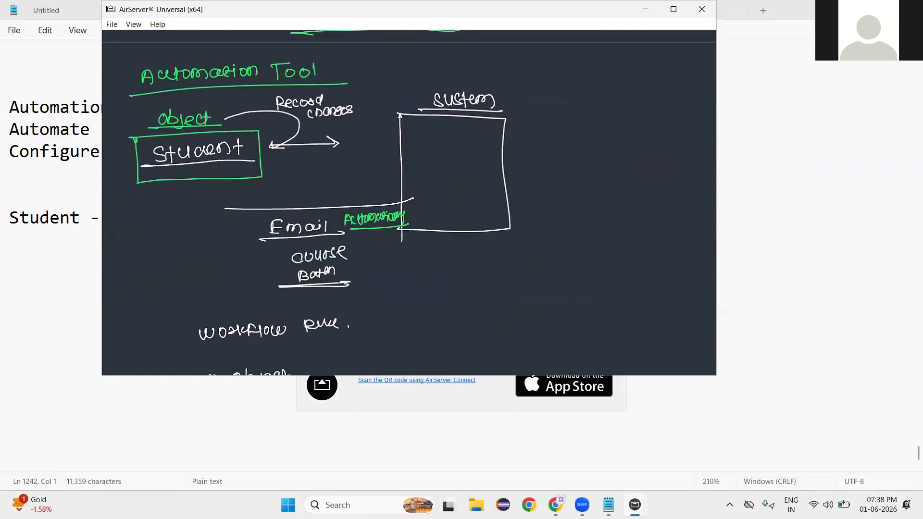
# Show the mirrored workflow-rules drawing full screen, then restore and minimize it.
pyautogui.doubleClick(570, 186)
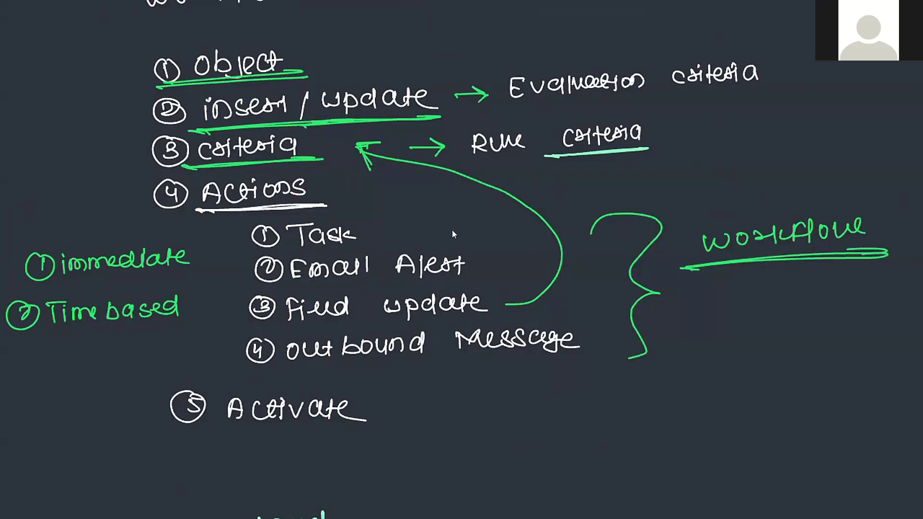
pyautogui.doubleClick(448, 258)
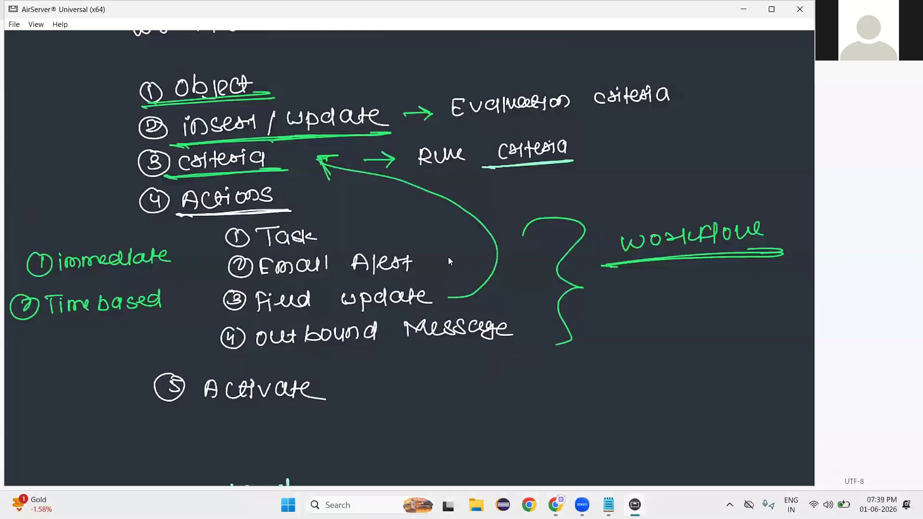
pyautogui.click(744, 11)
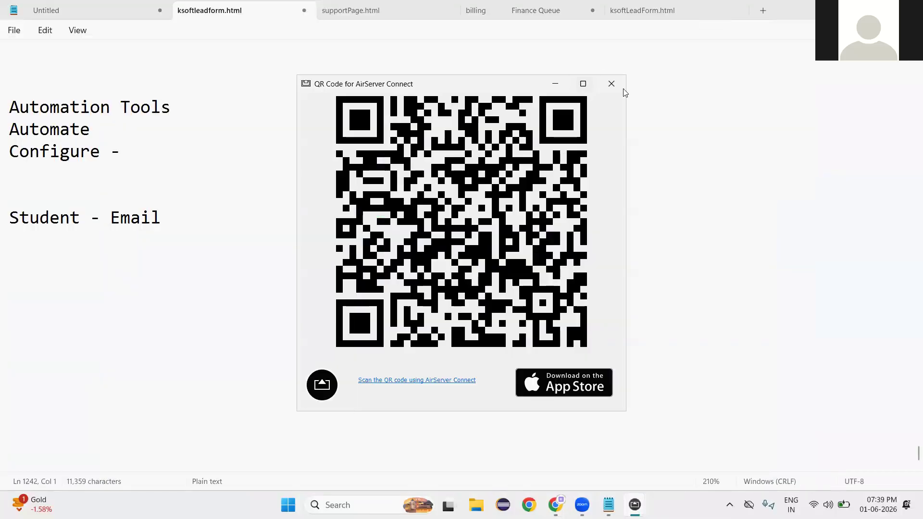
pyautogui.click(611, 84)
pyautogui.click(82, 257)
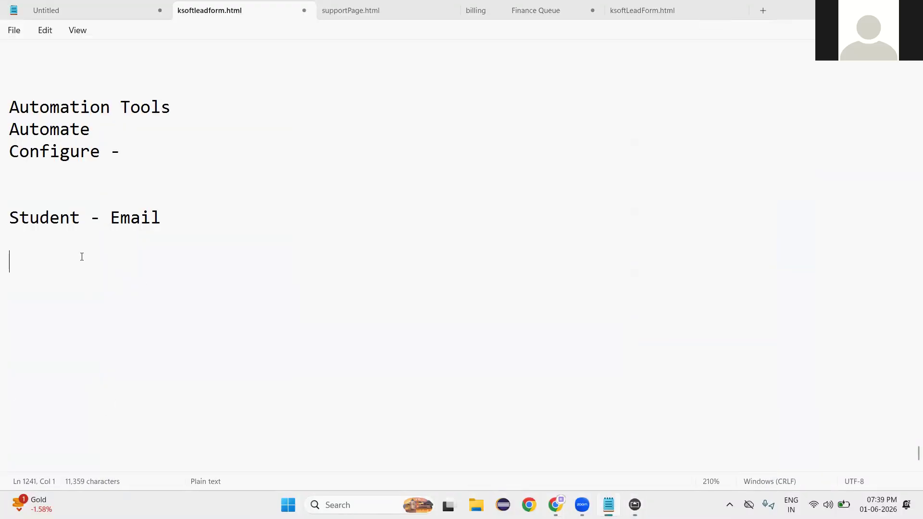
pyautogui.write('Stu')
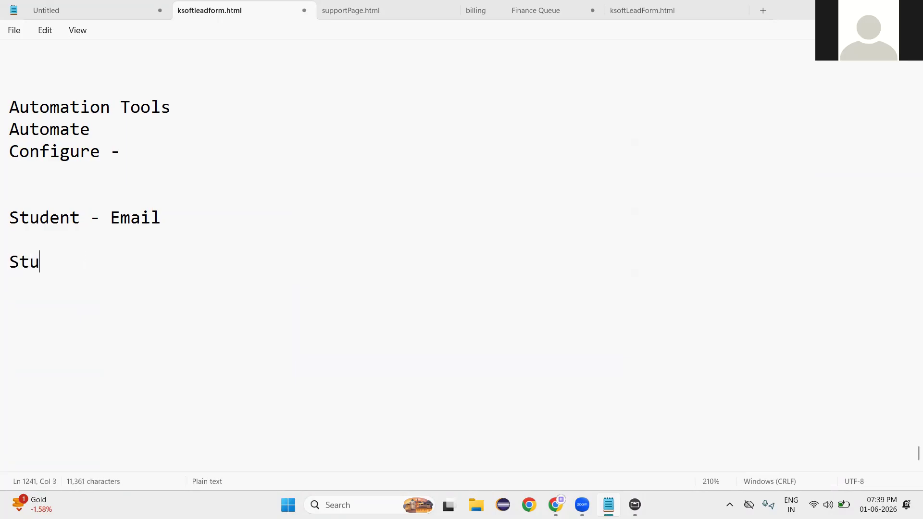
pyautogui.write('dent')
pyautogui.press('Return')
pyautogui.press('Return')
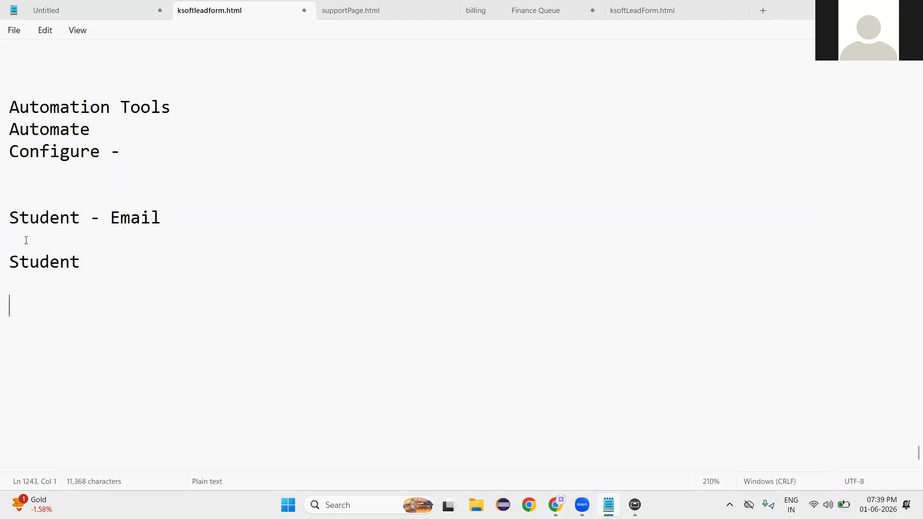
pyautogui.click(40, 287)
pyautogui.write('created / insert')
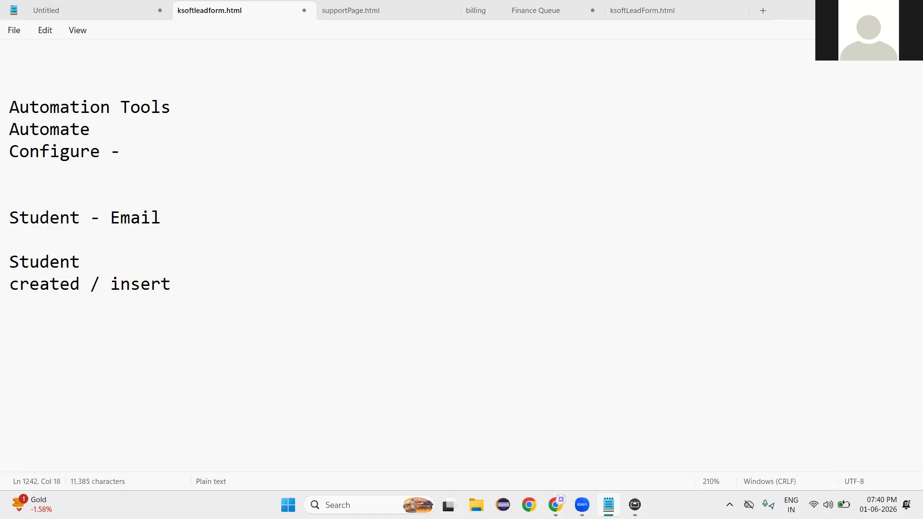
pyautogui.doubleClick(147, 287)
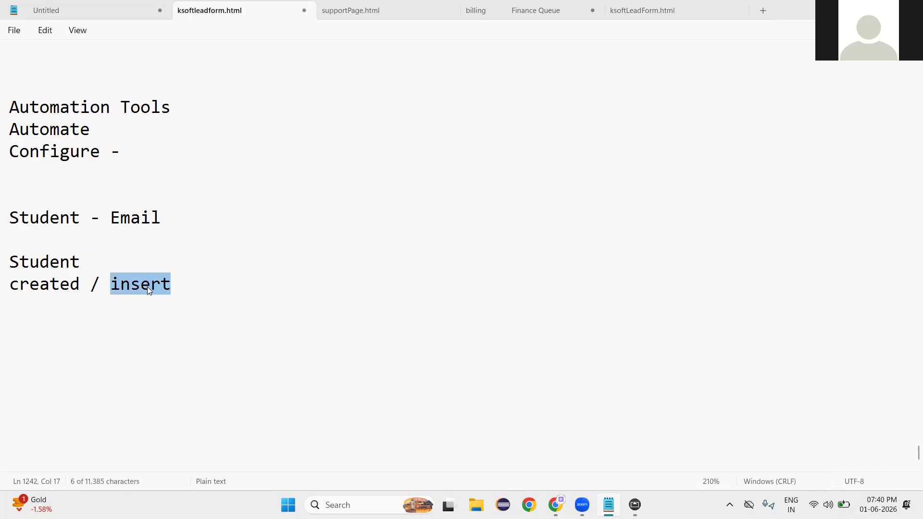
pyautogui.click(196, 289)
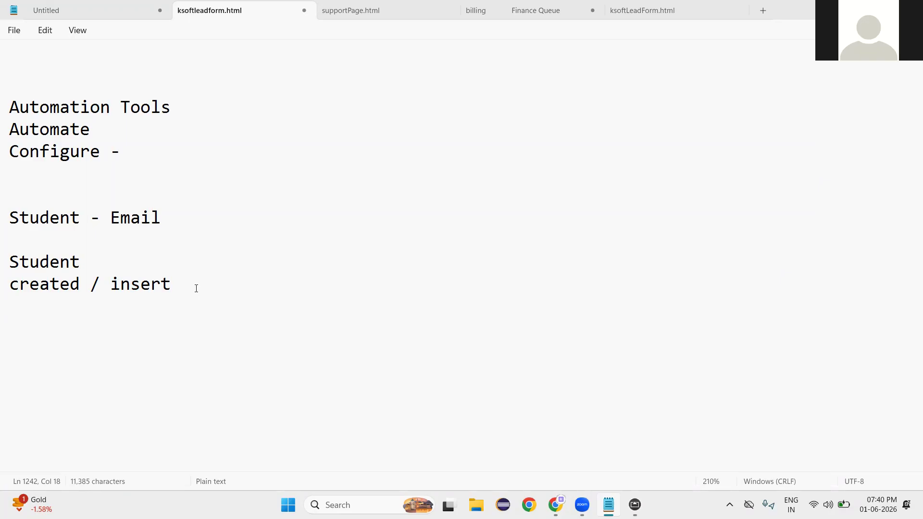
pyautogui.press('Return')
pyautogui.press('Return')
pyautogui.write('Email ')
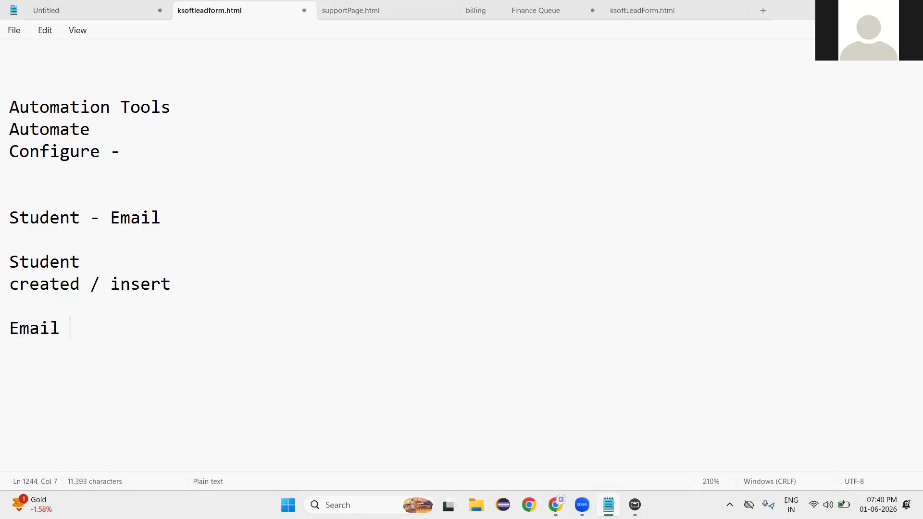
pyautogui.write('Present /')
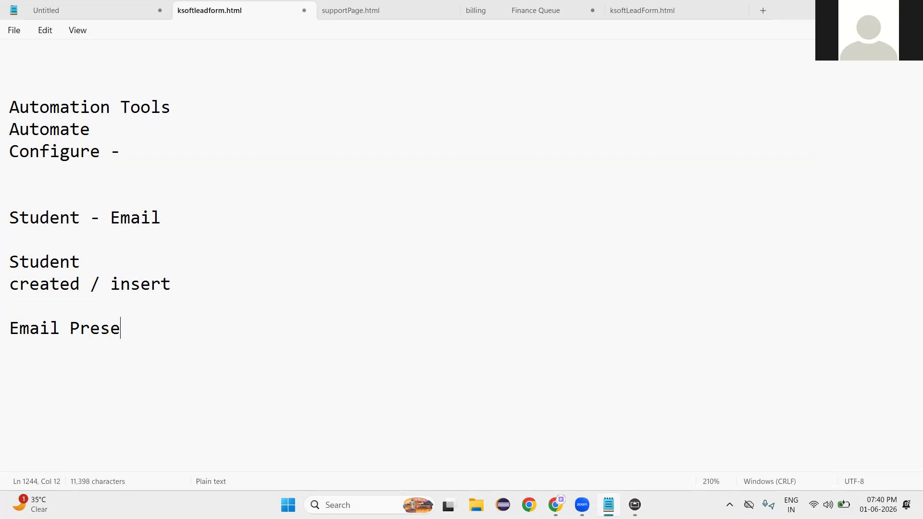
pyautogui.press('BackSpace')
pyautogui.write('and Co')
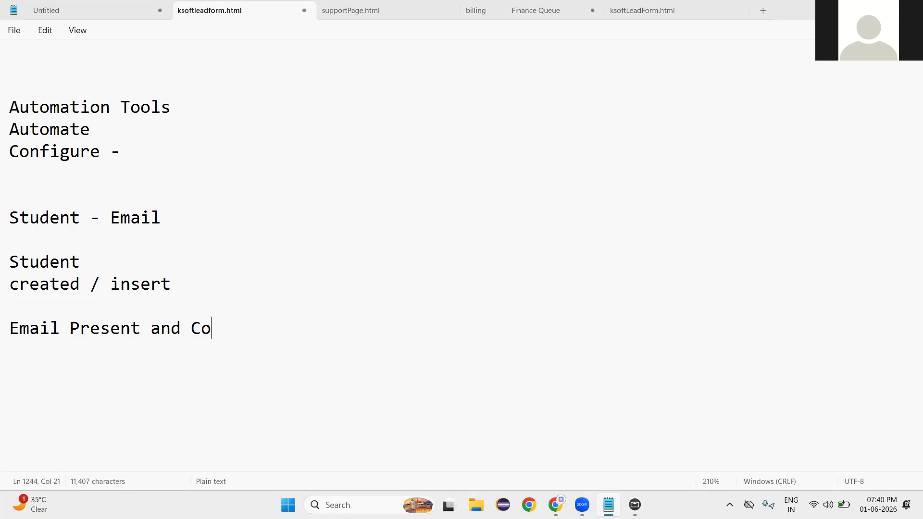
pyautogui.write('urse Prse')
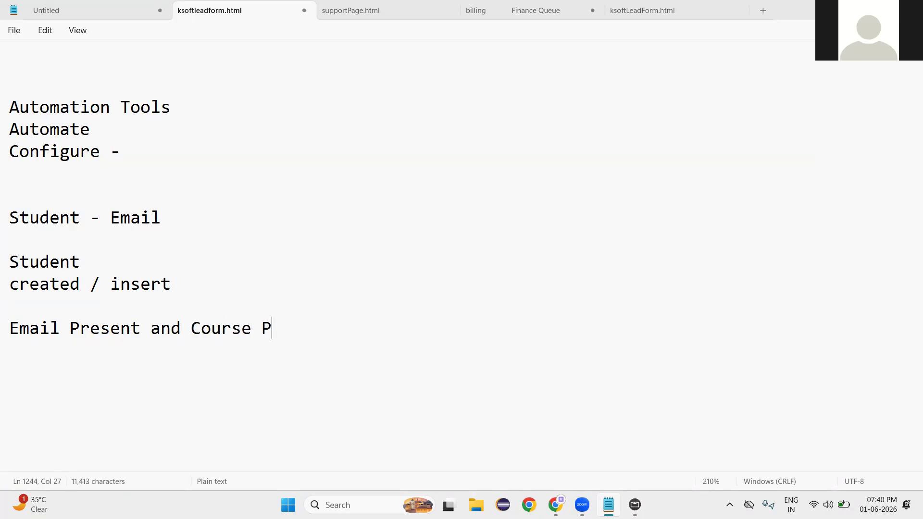
pyautogui.press('BackSpace')
pyautogui.press('BackSpace')
pyautogui.write('esent')
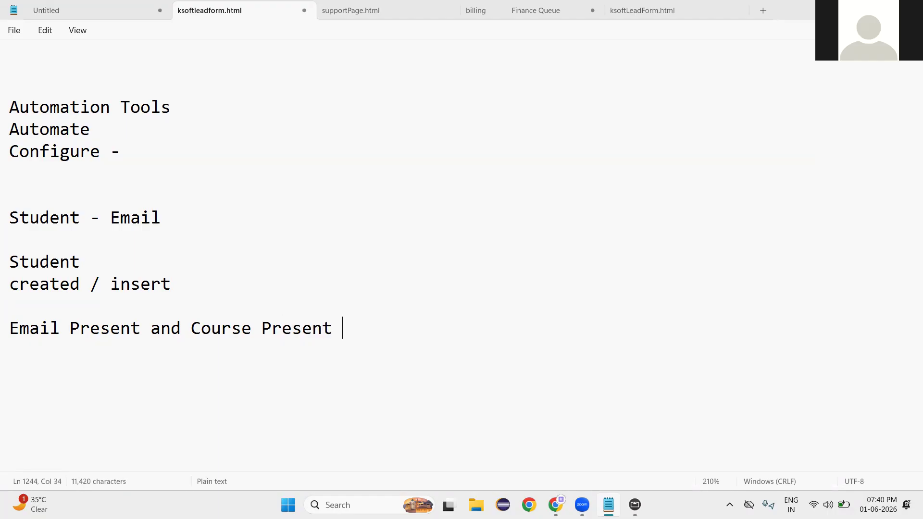
pyautogui.doubleClick(44, 329)
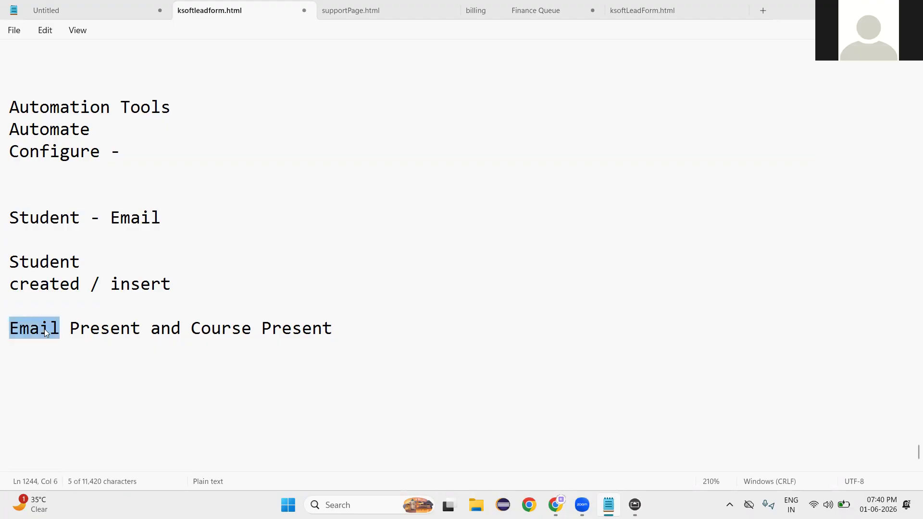
pyautogui.click(38, 365)
pyautogui.write('Email')
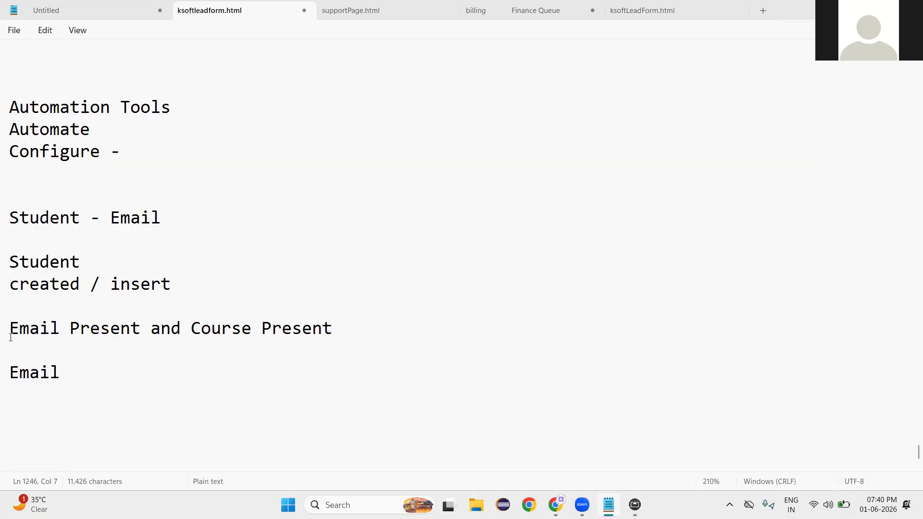
pyautogui.moveTo(11, 331); pyautogui.dragTo(332, 330)
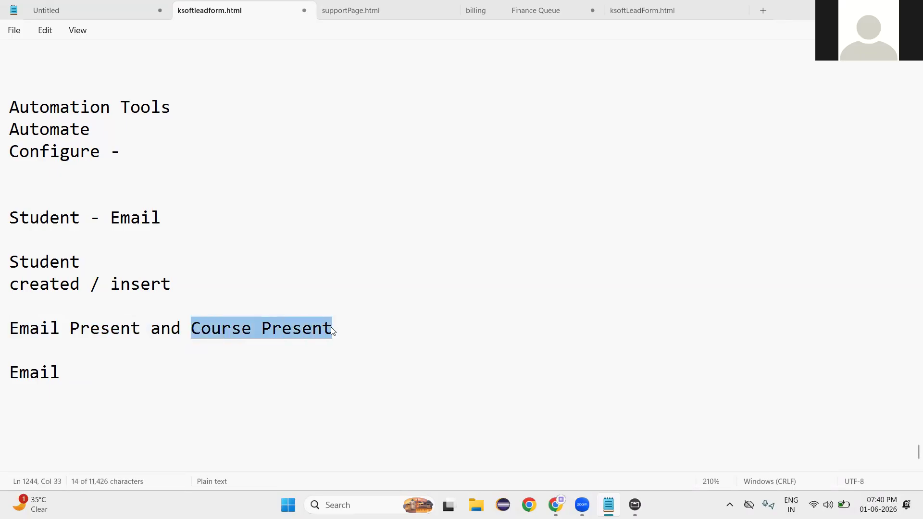
pyautogui.doubleClick(43, 378)
pyautogui.click(99, 389)
pyautogui.click(110, 376)
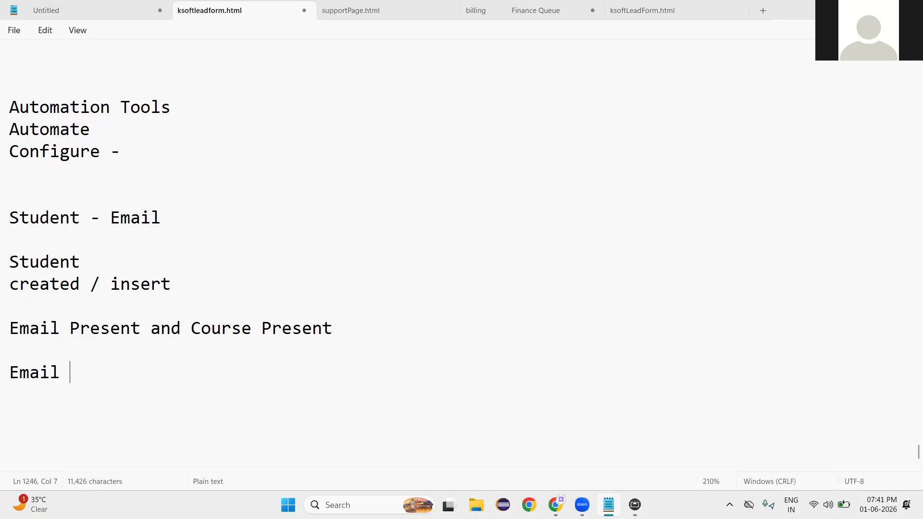
# Open the Students object from the More menu to show the Active Students list.
pyautogui.hotkey('alt', 'Tab')
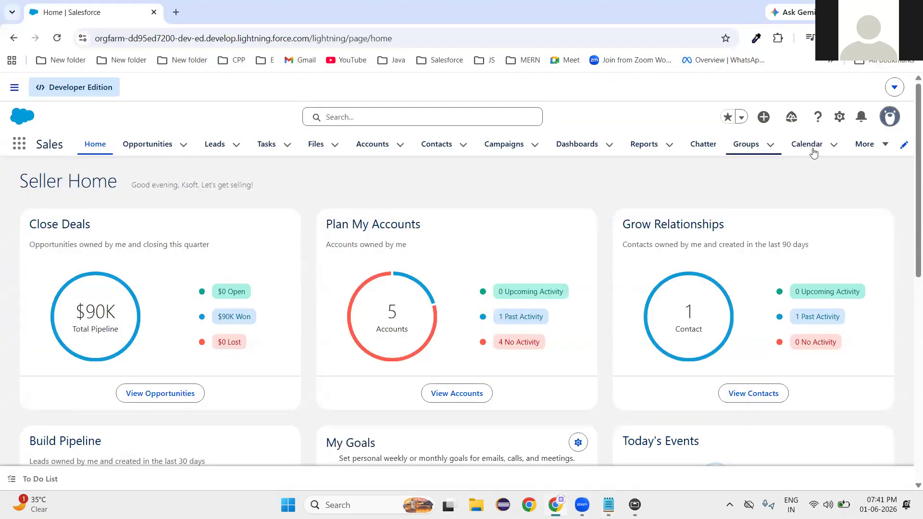
pyautogui.click(884, 146)
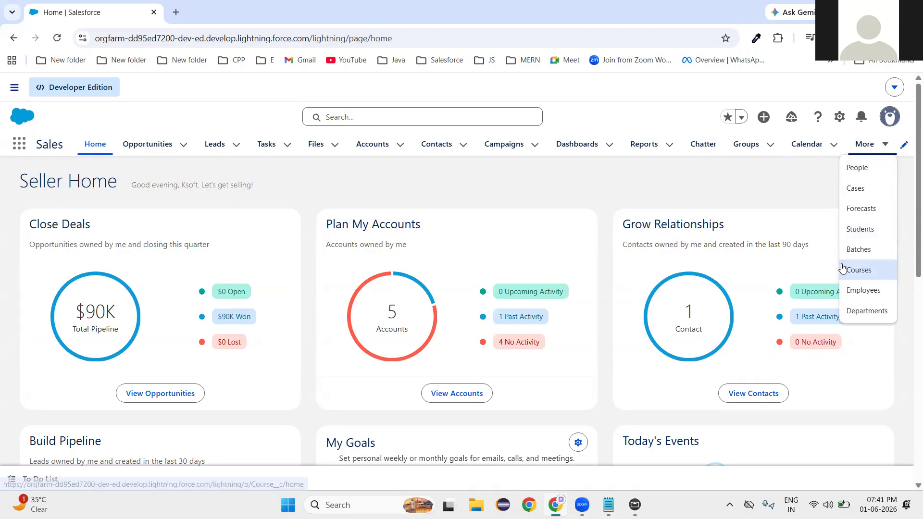
pyautogui.click(858, 229)
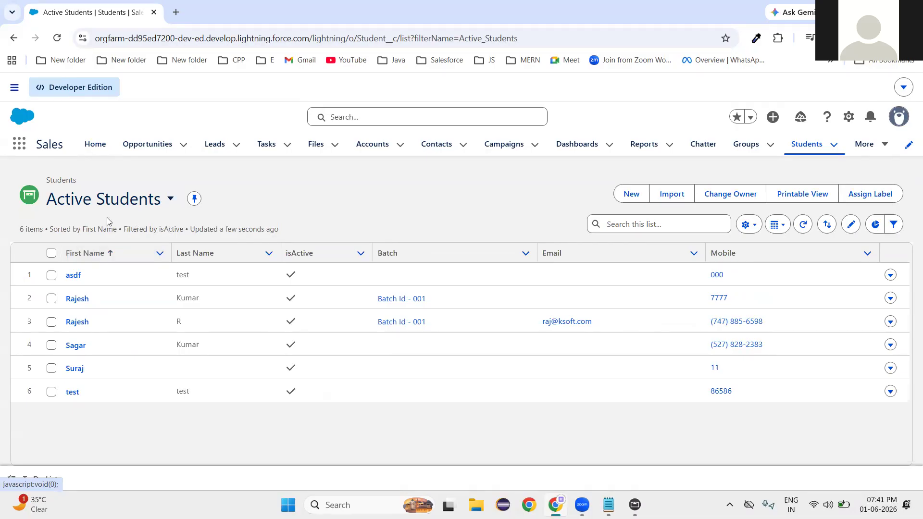
pyautogui.doubleClick(66, 182)
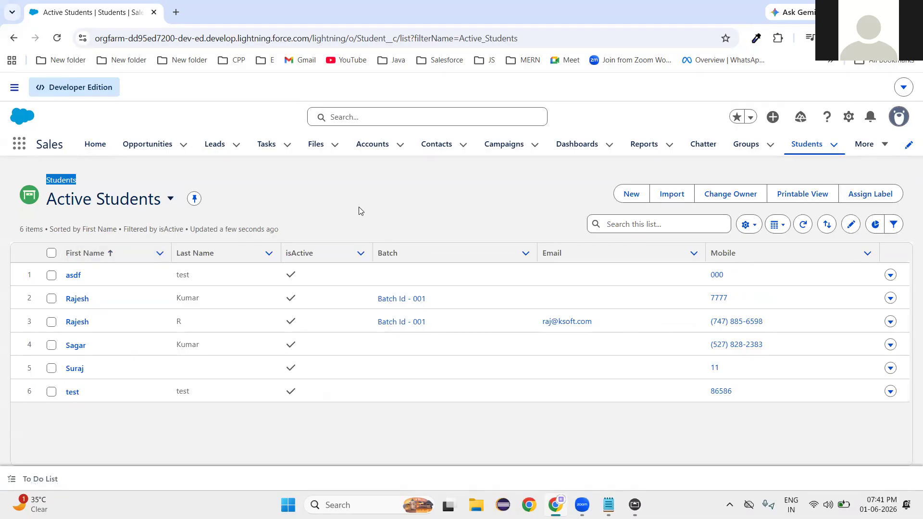
pyautogui.click(459, 227)
# Open Setup in a new tab and find Workflow Rules via Quick Find 'workflo'.
pyautogui.click(849, 119)
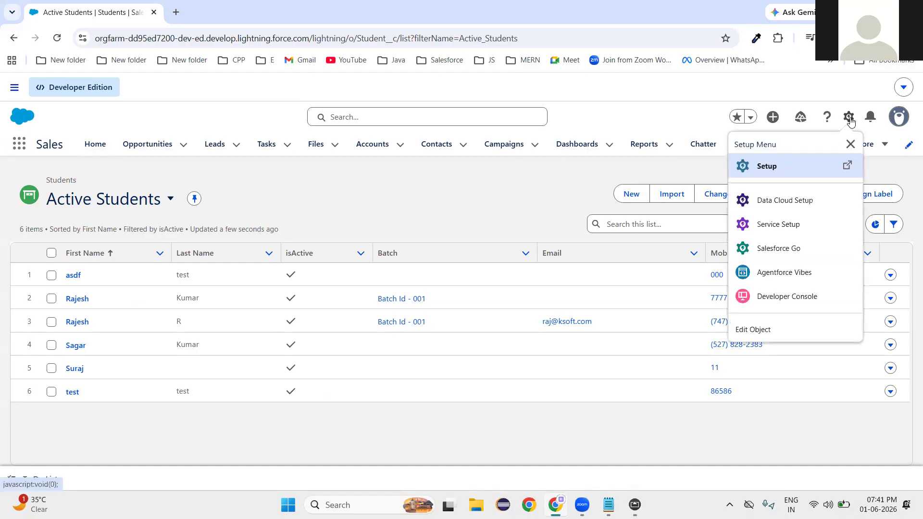
pyautogui.click(771, 172)
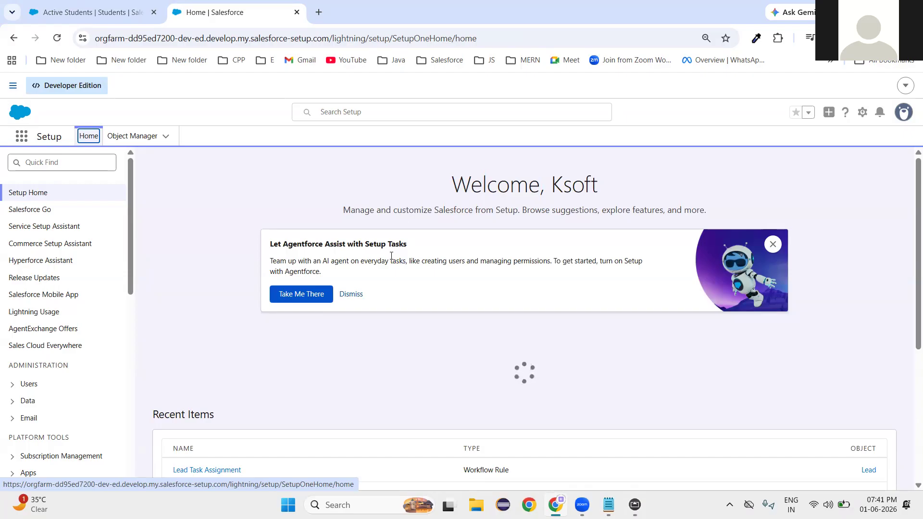
pyautogui.click(68, 163)
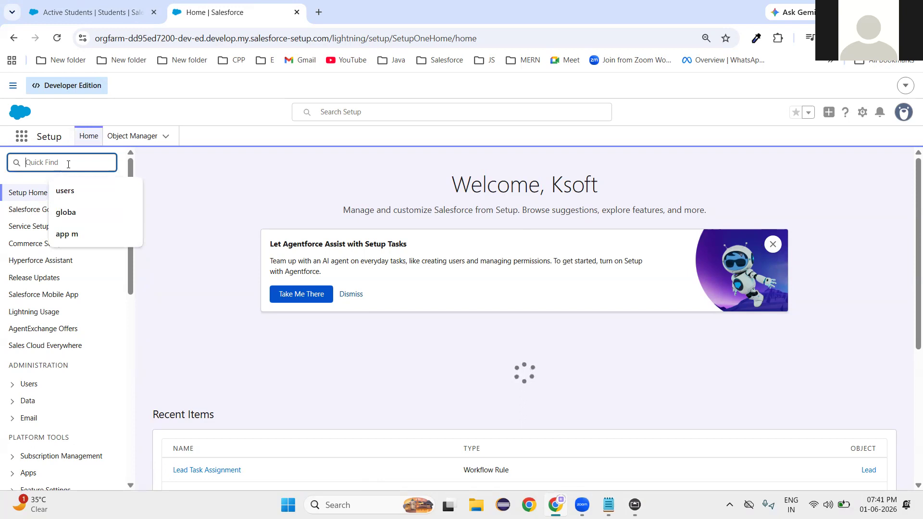
pyautogui.write('workflo')
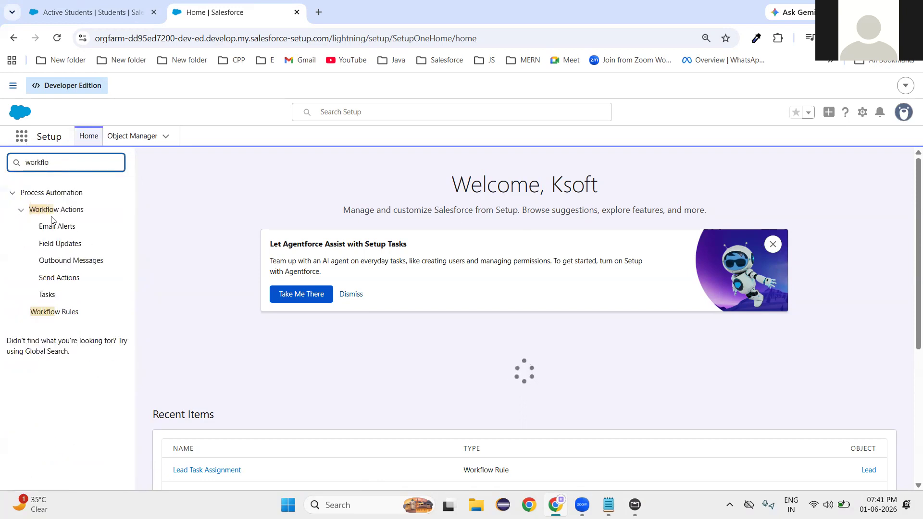
pyautogui.click(55, 313)
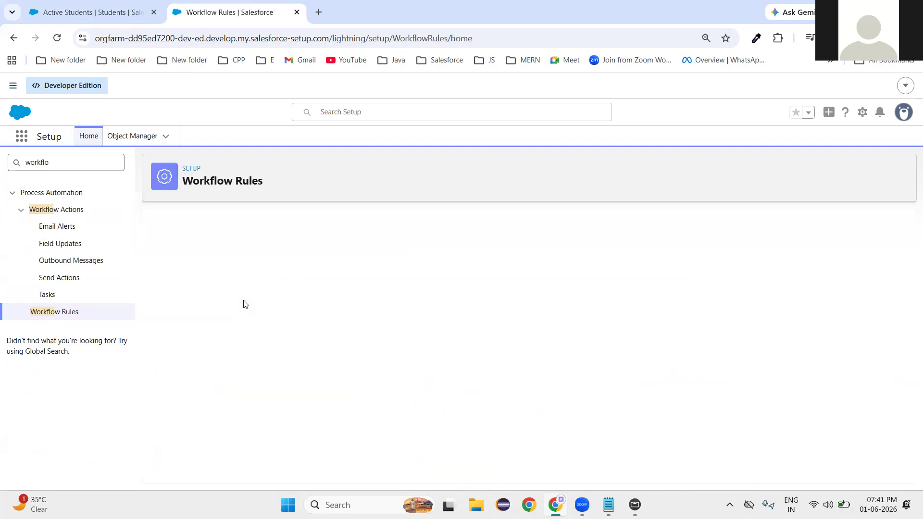
# Start a new classic workflow rule and open its object list toward Student.
pyautogui.scroll(-1, 328, 336)
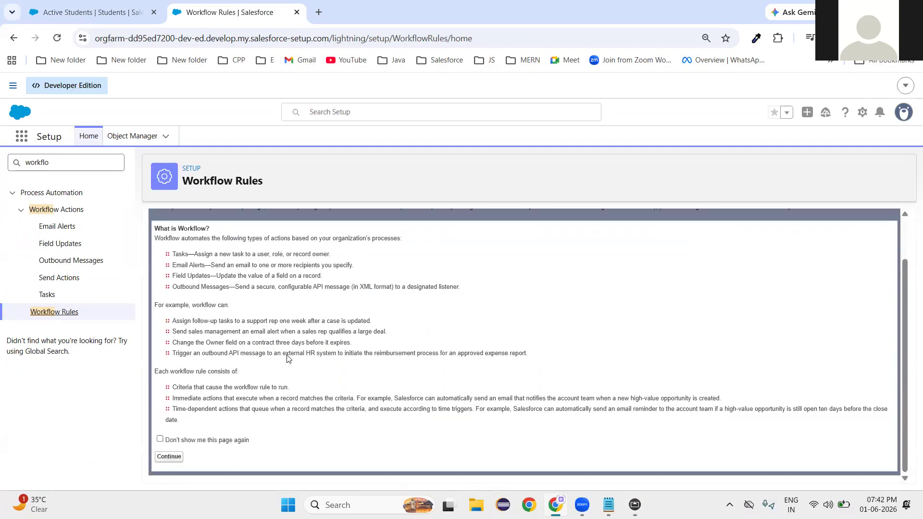
pyautogui.click(170, 458)
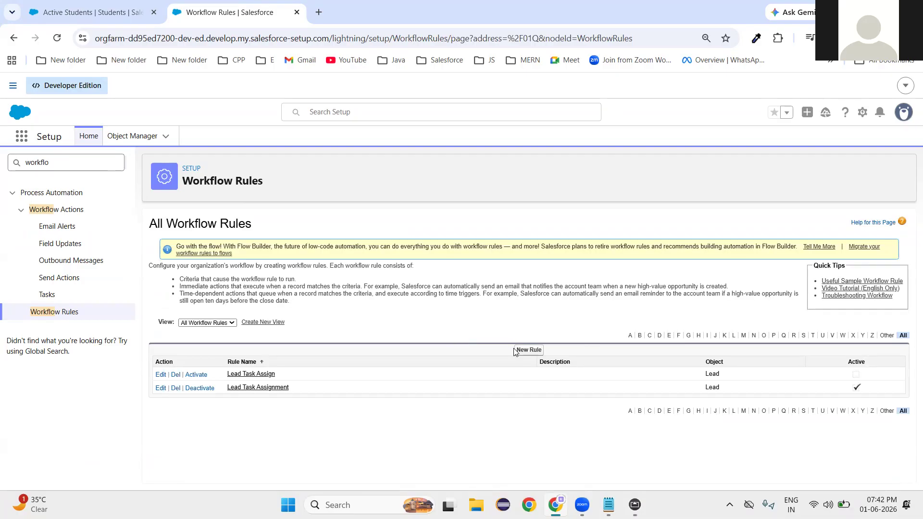
pyautogui.click(526, 357)
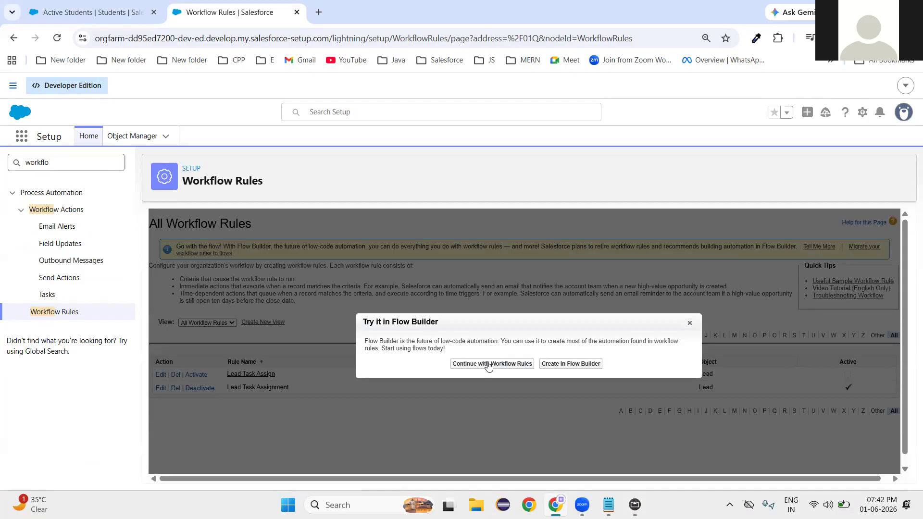
pyautogui.click(488, 365)
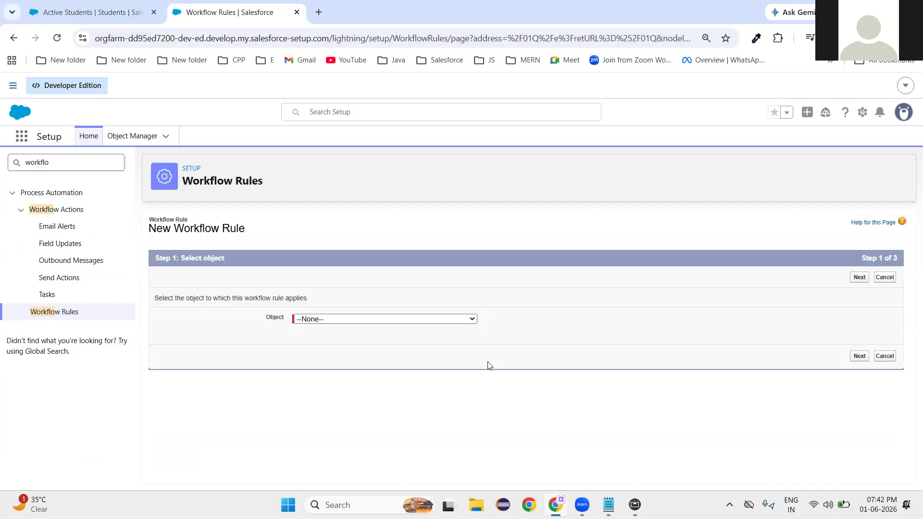
pyautogui.click(332, 321)
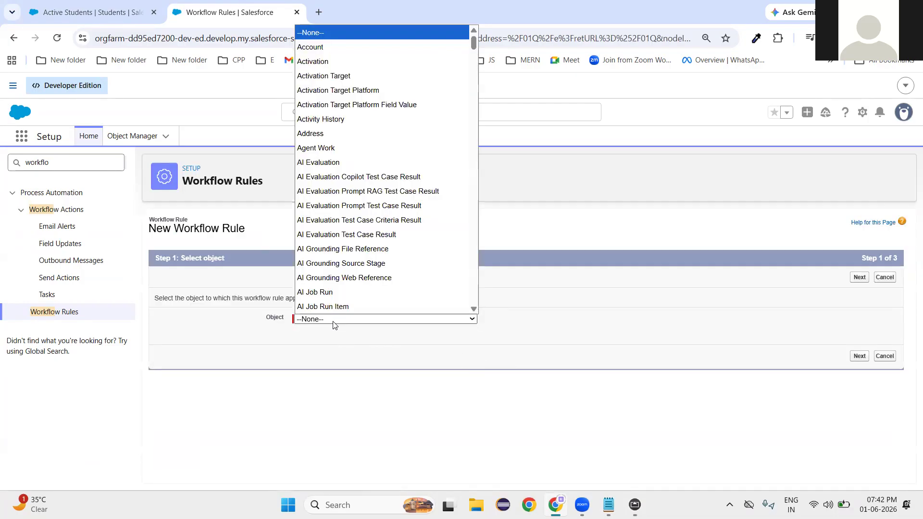
pyautogui.press('s')
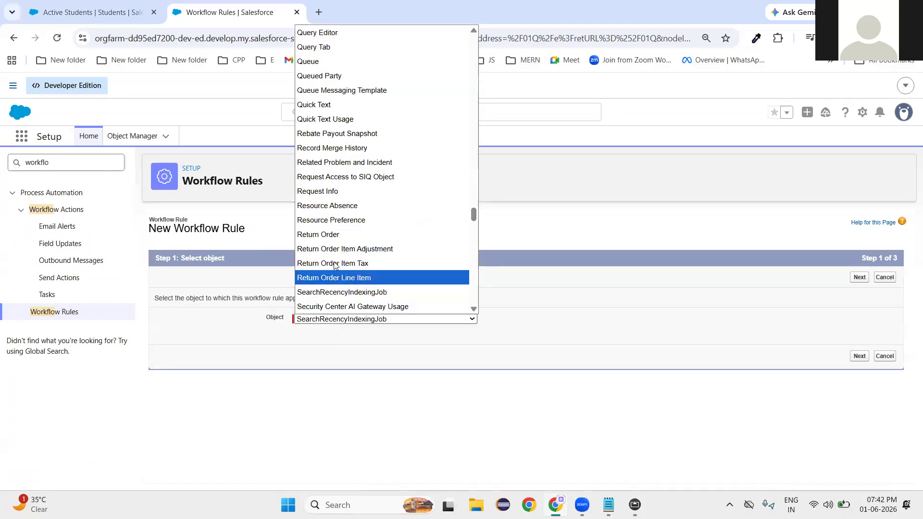
pyautogui.scroll(-10, 337, 285)
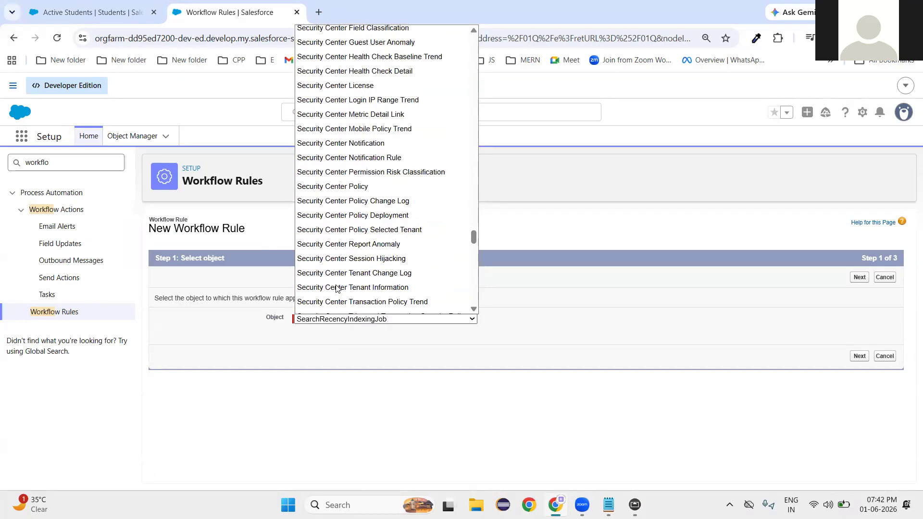
# Select Student as the rule's object and proceed to Step 2.
pyautogui.scroll(-5, 339, 260)
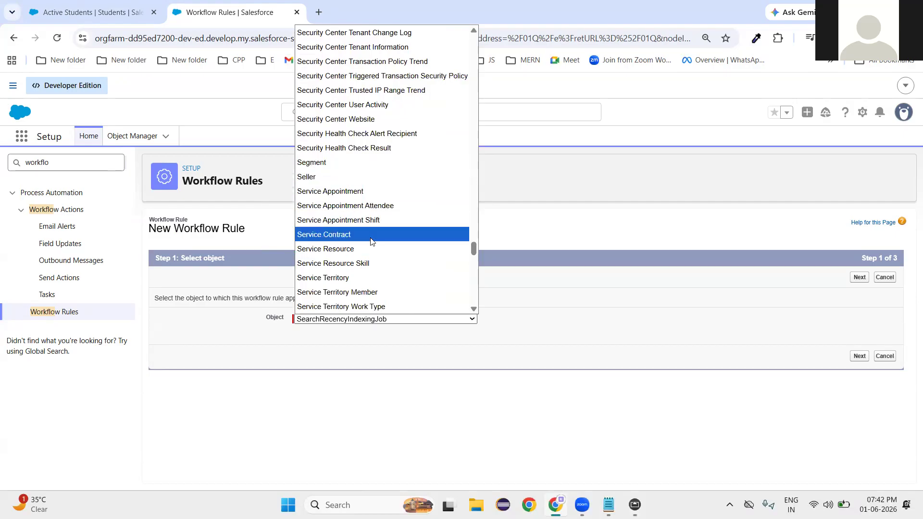
pyautogui.scroll(-5, 371, 240)
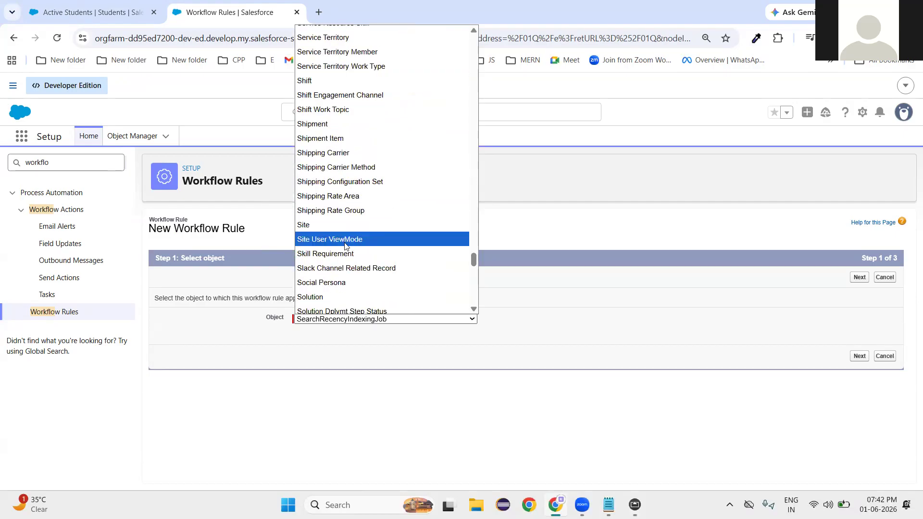
pyautogui.scroll(-3, 345, 245)
pyautogui.click(323, 306)
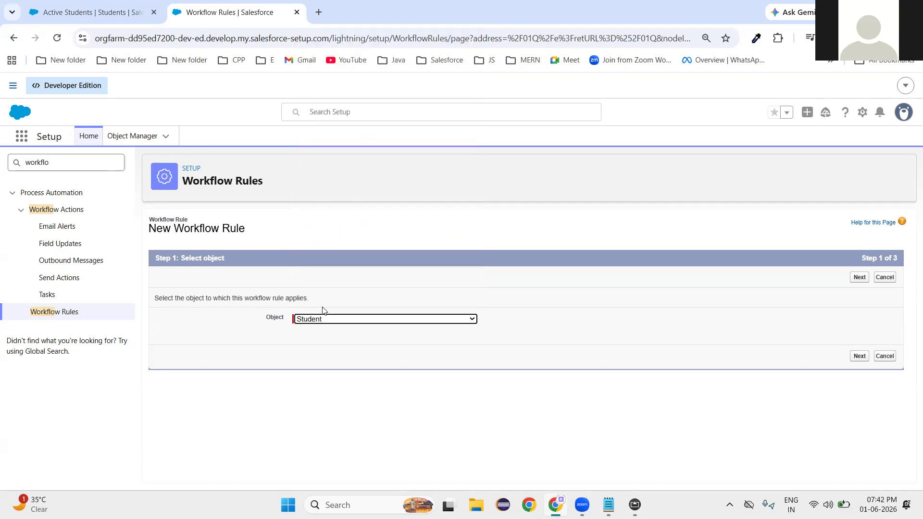
pyautogui.click(858, 283)
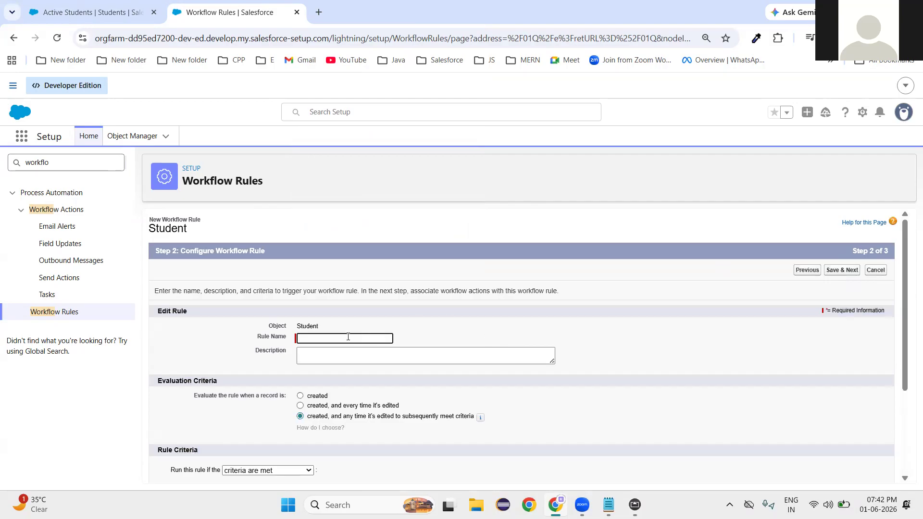
# Enter 'Student Admission Email' as the rule name and choose the 'created' evaluation criteria.
pyautogui.write('Studen')
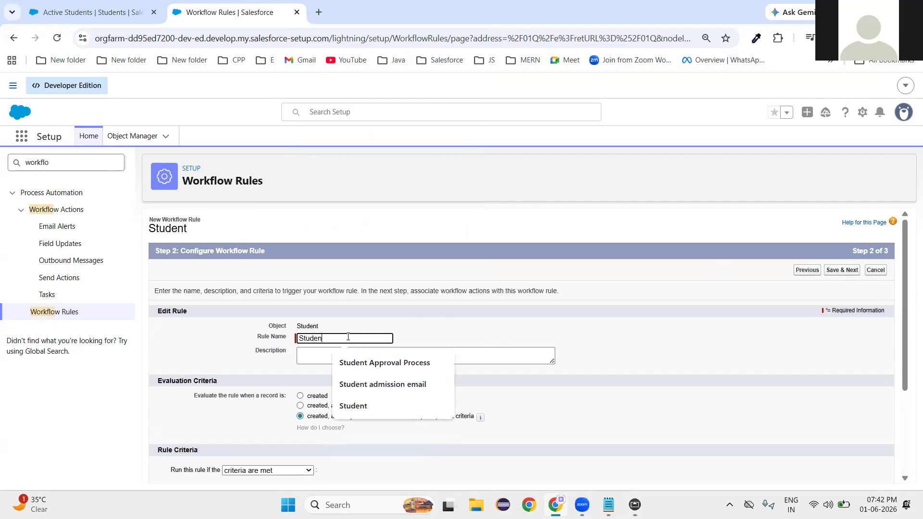
pyautogui.write('t Adm')
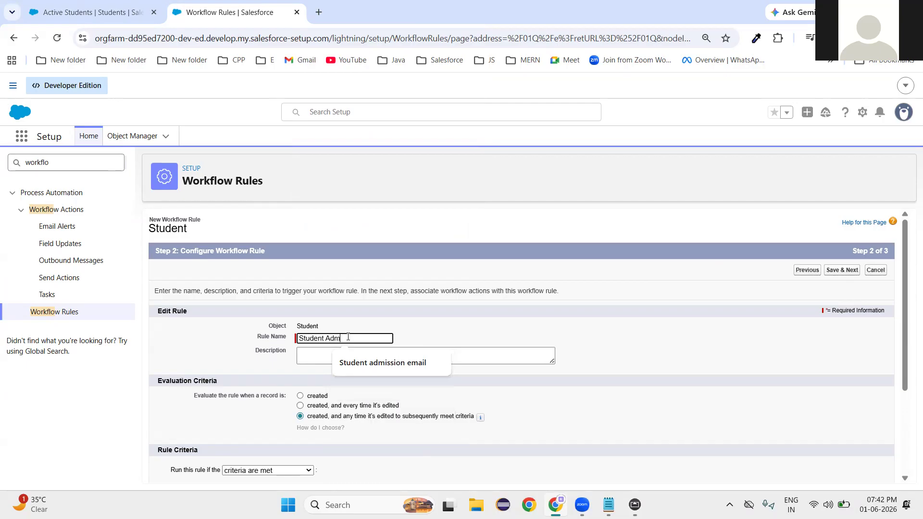
pyautogui.write('ission Email')
pyautogui.click(622, 346)
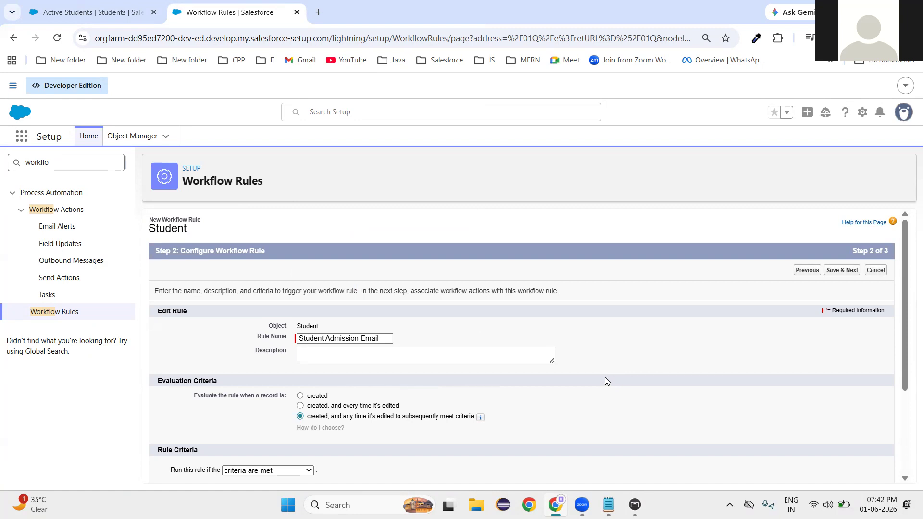
pyautogui.click(301, 396)
# Set the first criterion to Student: Email not equal to, leaving the value blank.
pyautogui.scroll(-3, 301, 395)
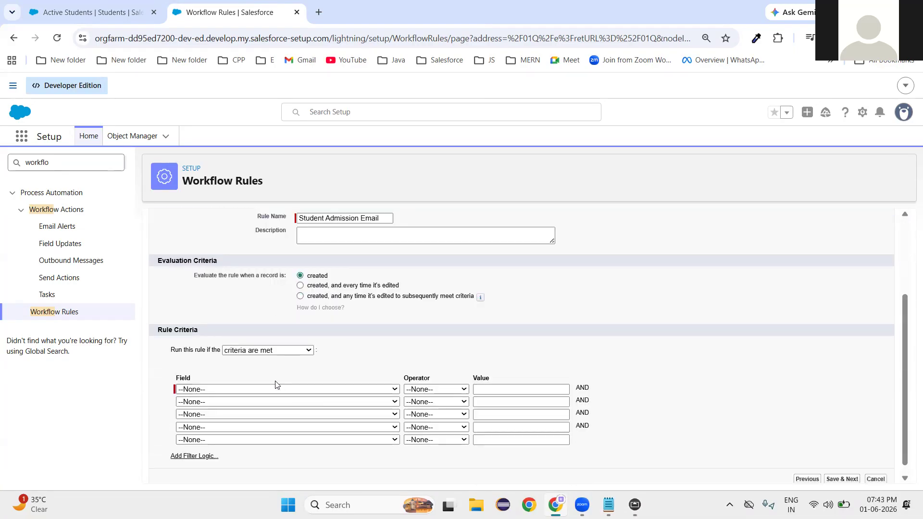
pyautogui.moveTo(157, 330); pyautogui.dragTo(205, 335)
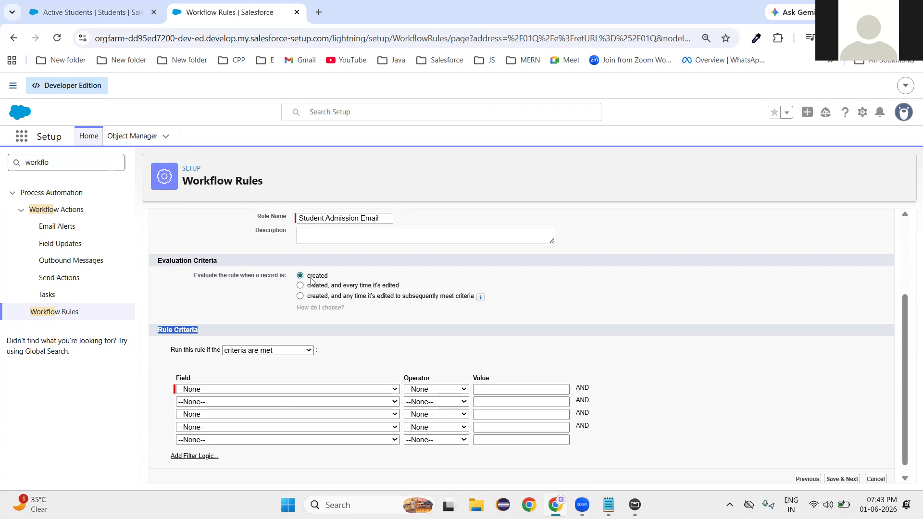
pyautogui.click(244, 389)
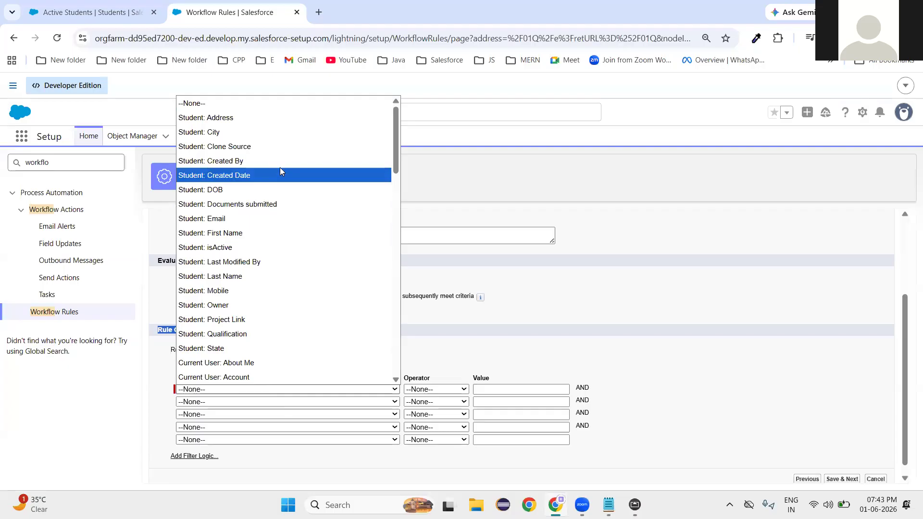
pyautogui.click(221, 219)
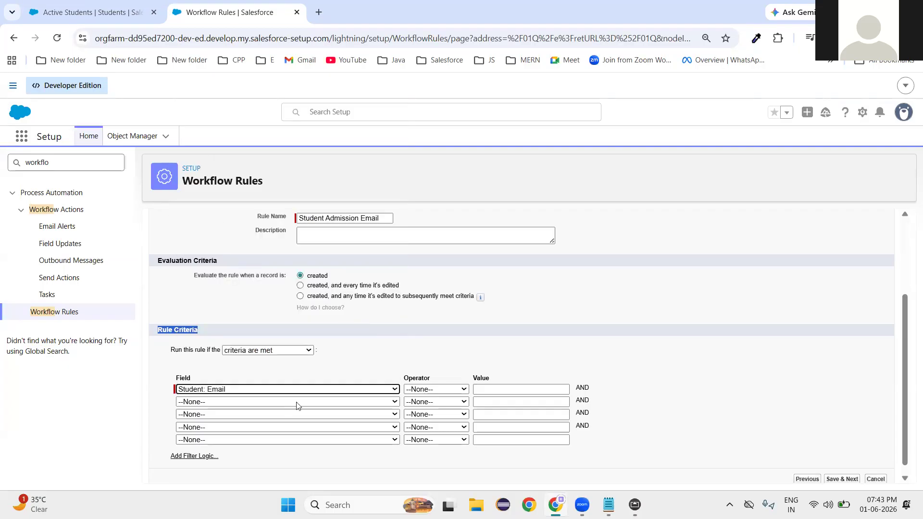
pyautogui.click(424, 391)
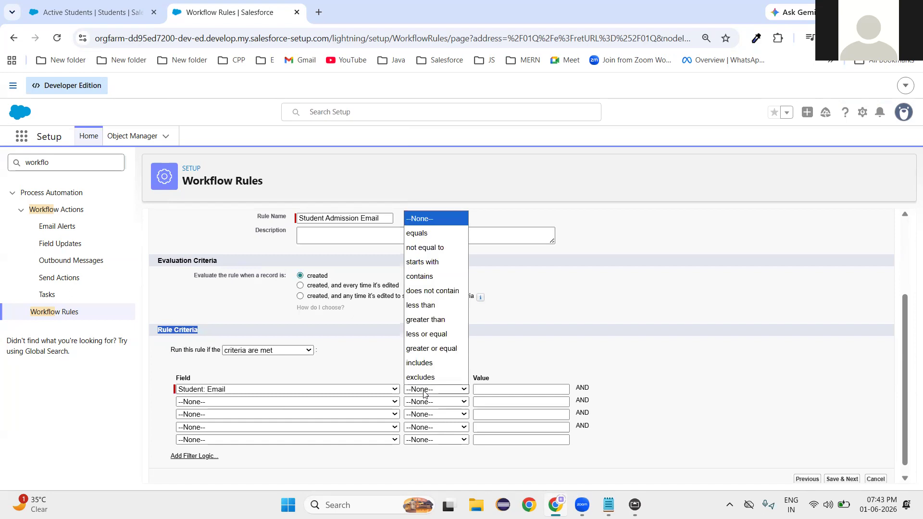
pyautogui.click(425, 247)
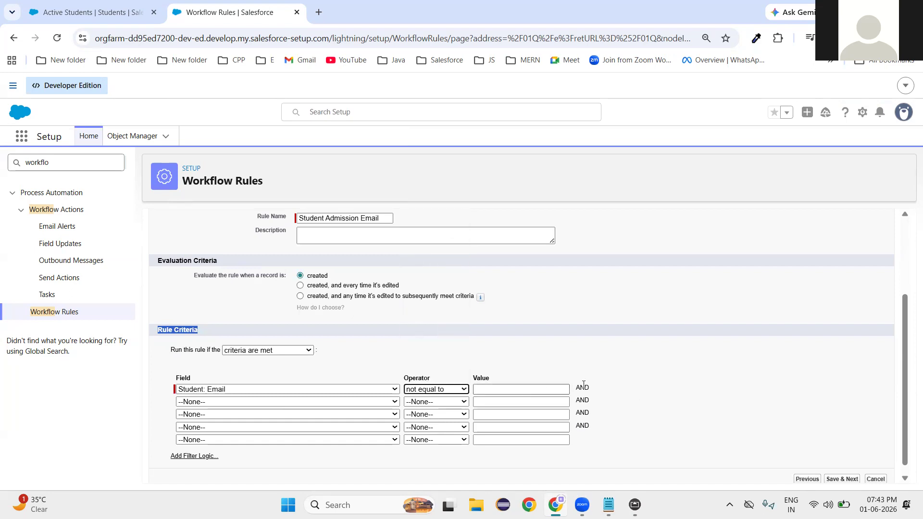
pyautogui.click(563, 393)
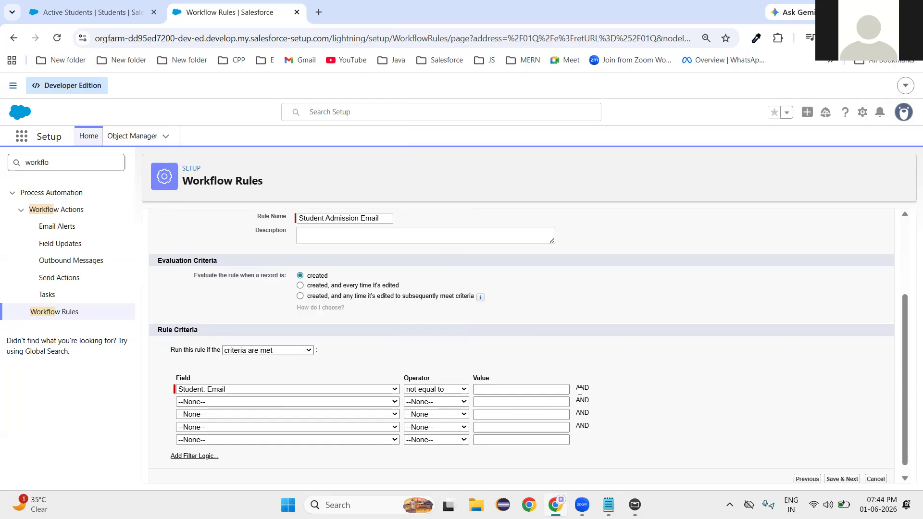
pyautogui.doubleClick(579, 392)
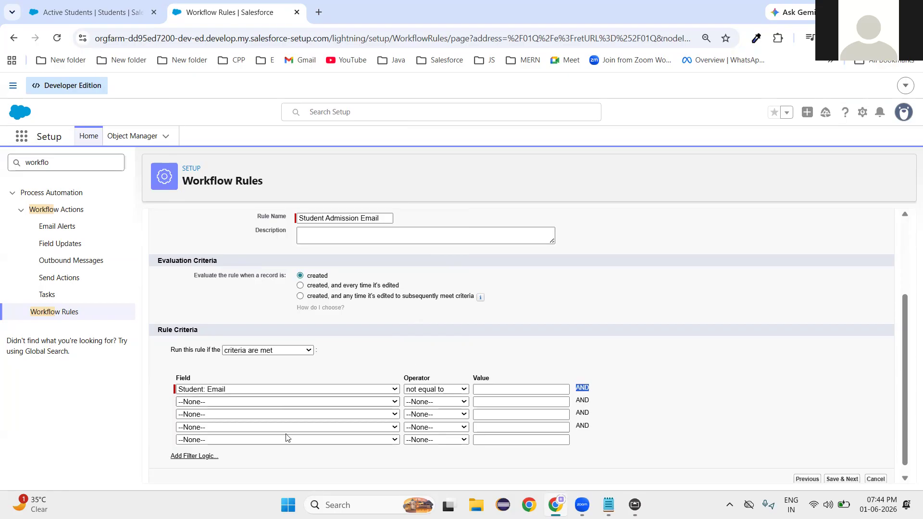
# Browse the Student field list for the second criterion.
pyautogui.click(222, 404)
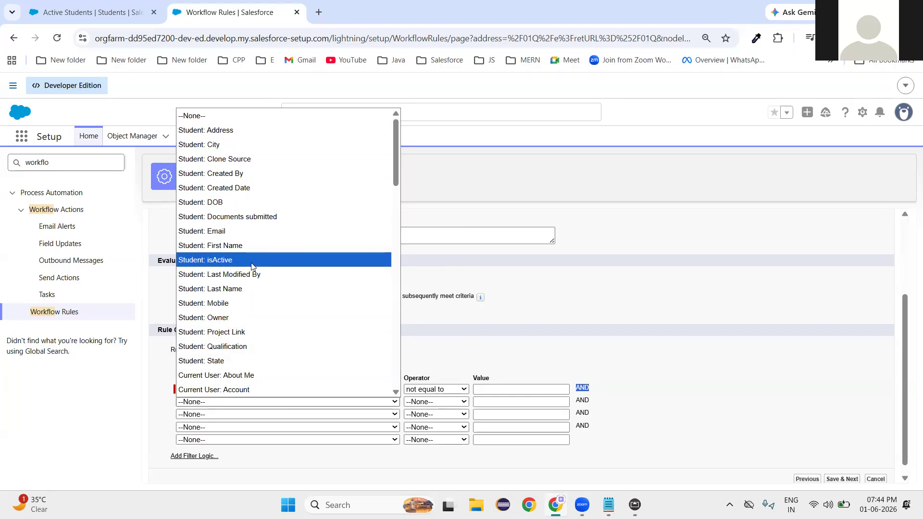
pyautogui.scroll(-15, 250, 368)
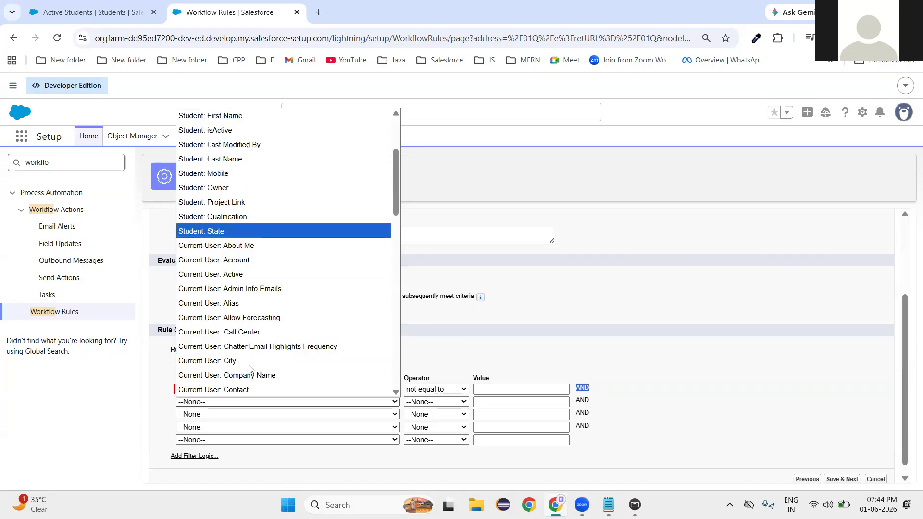
pyautogui.scroll(-3, 249, 369)
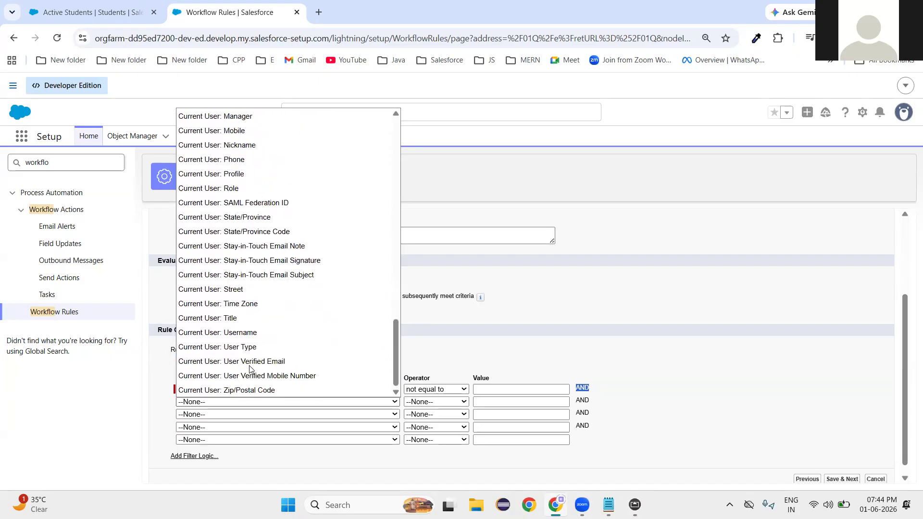
pyautogui.scroll(15, 250, 369)
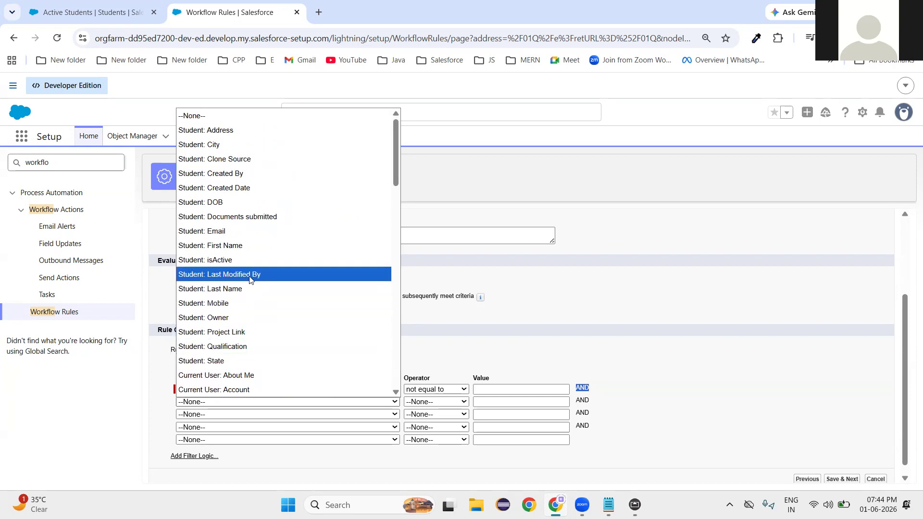
# Review the fields on a new Student form, close it unsaved, and return to the rule.
pyautogui.click(89, 12)
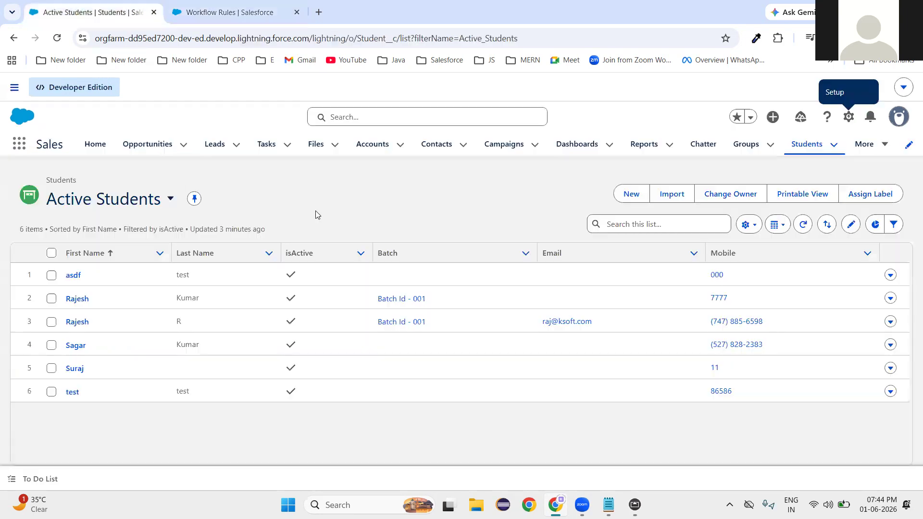
pyautogui.click(631, 194)
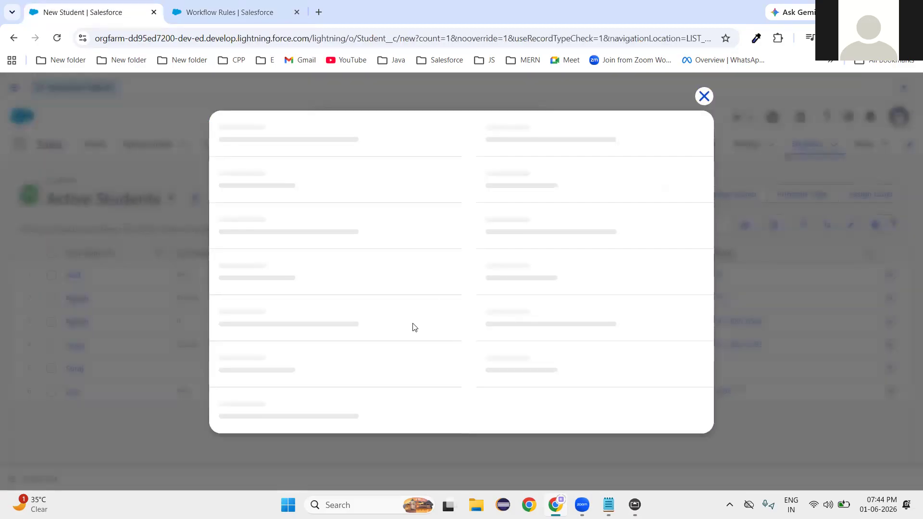
pyautogui.scroll(-7, 411, 346)
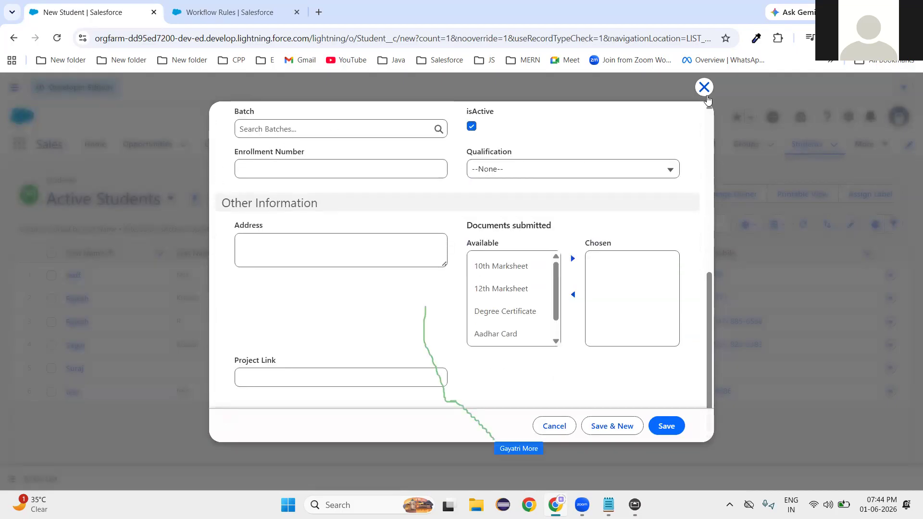
pyautogui.click(704, 88)
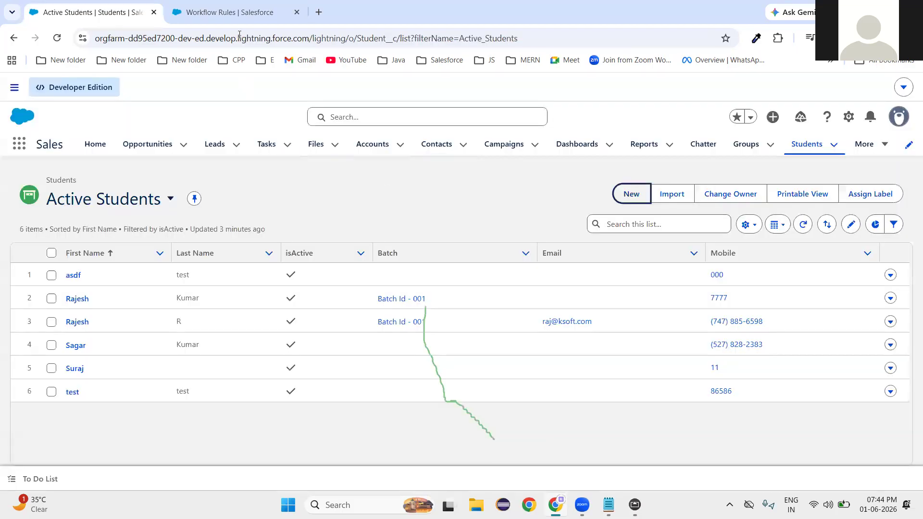
pyautogui.click(232, 16)
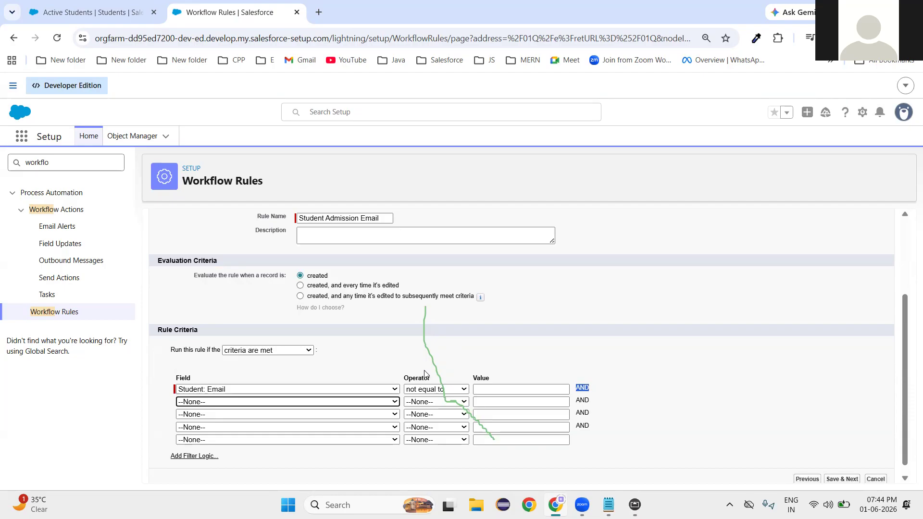
# Add the second criterion Student: isActive equals True, inserting True from the value lookup.
pyautogui.click(244, 403)
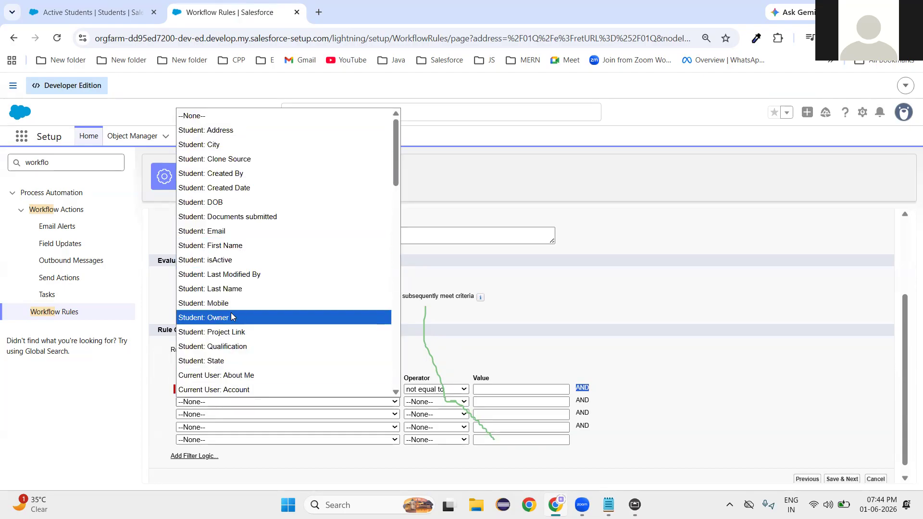
pyautogui.scroll(-5, 260, 288)
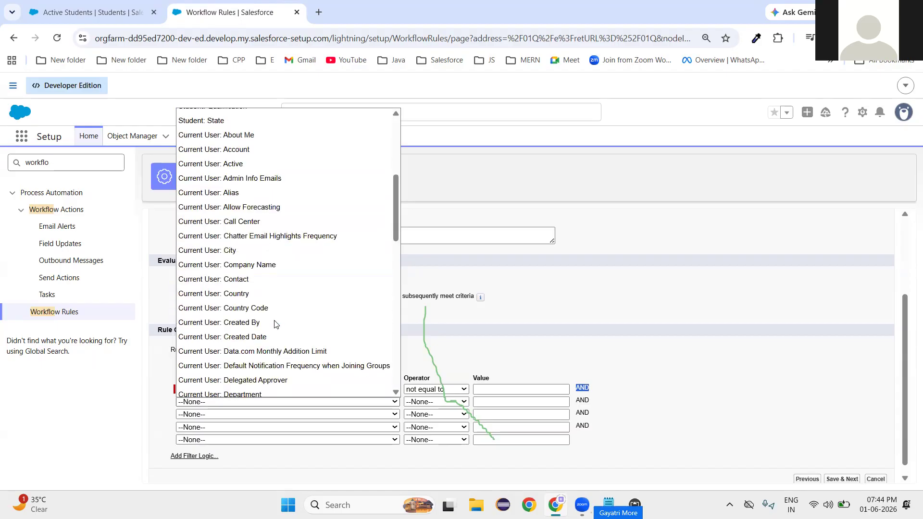
pyautogui.scroll(-12, 275, 324)
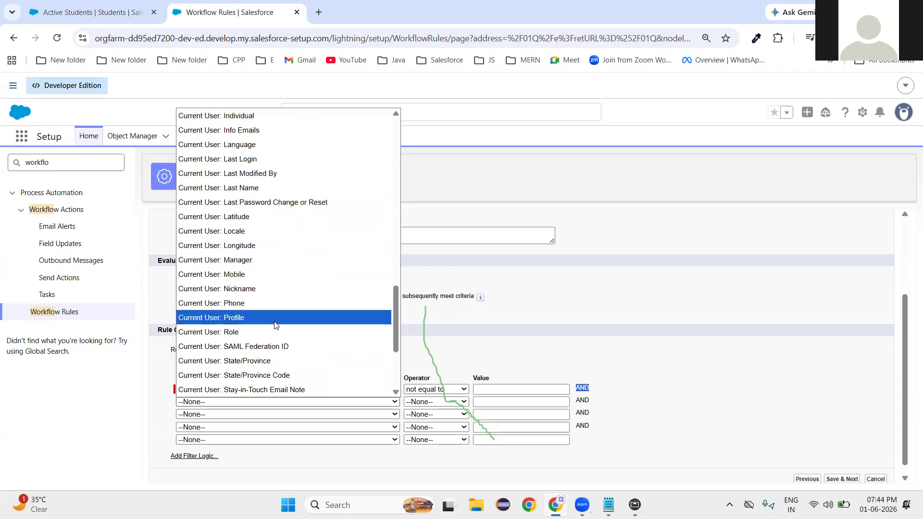
pyautogui.scroll(15, 276, 325)
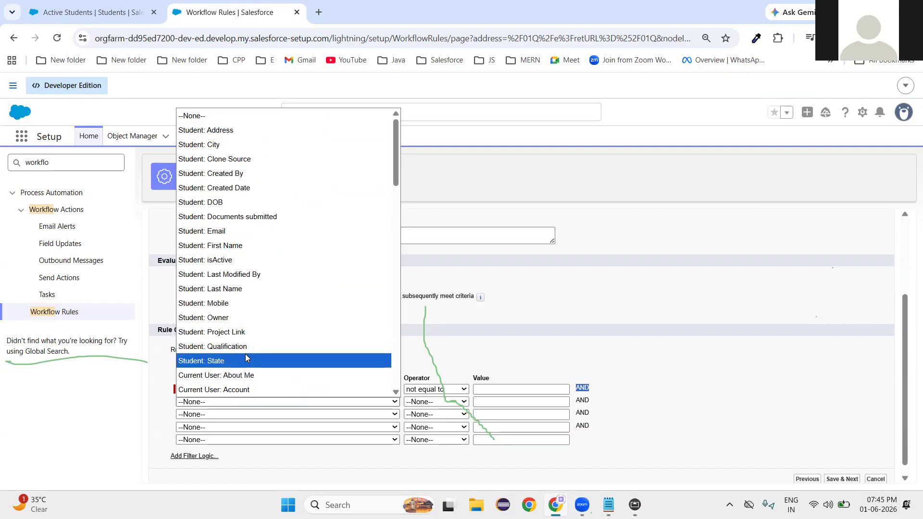
pyautogui.click(230, 260)
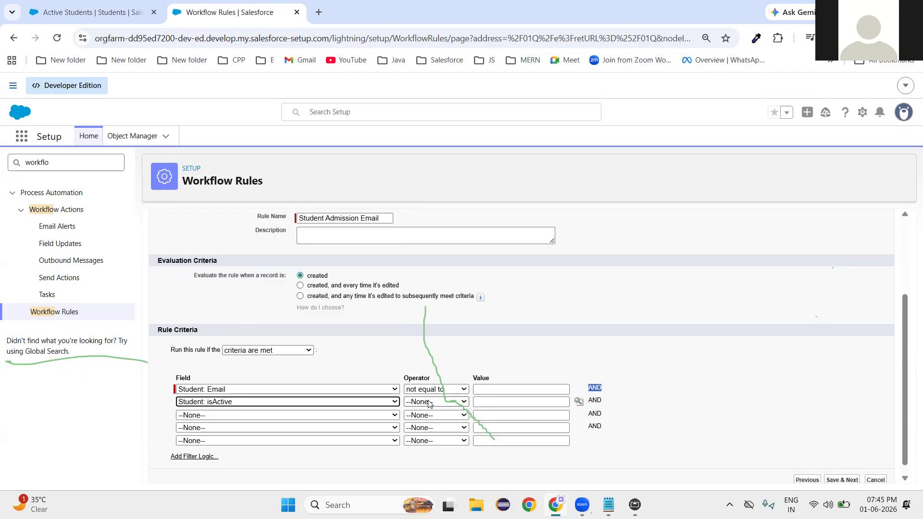
pyautogui.click(429, 403)
pyautogui.click(416, 252)
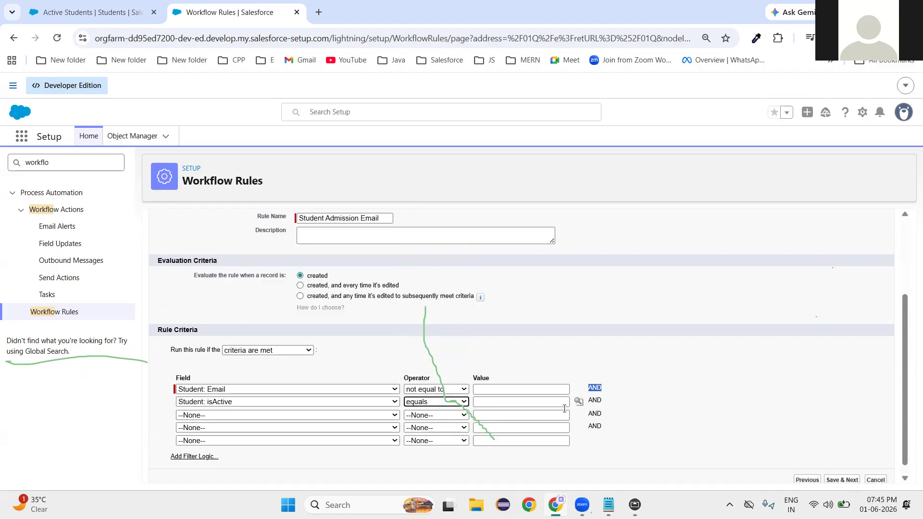
pyautogui.click(578, 402)
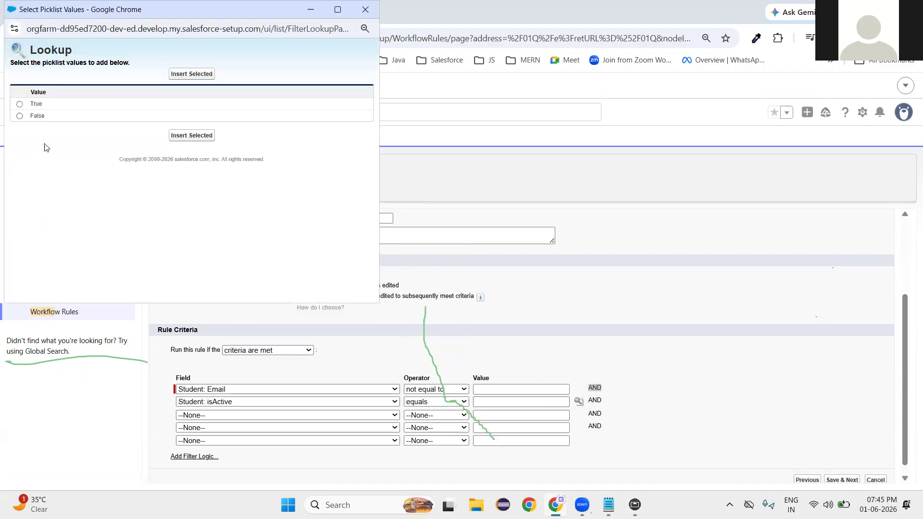
pyautogui.click(33, 105)
pyautogui.click(207, 143)
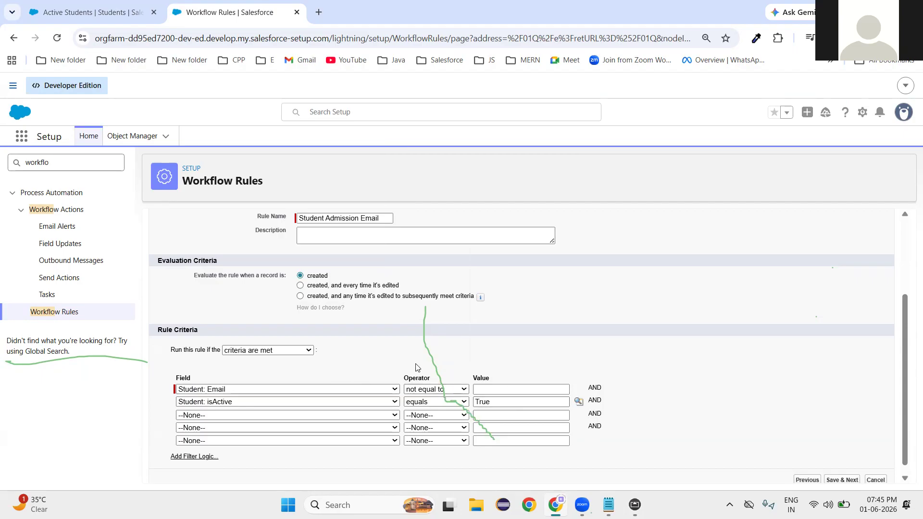
pyautogui.scroll(-1, 671, 435)
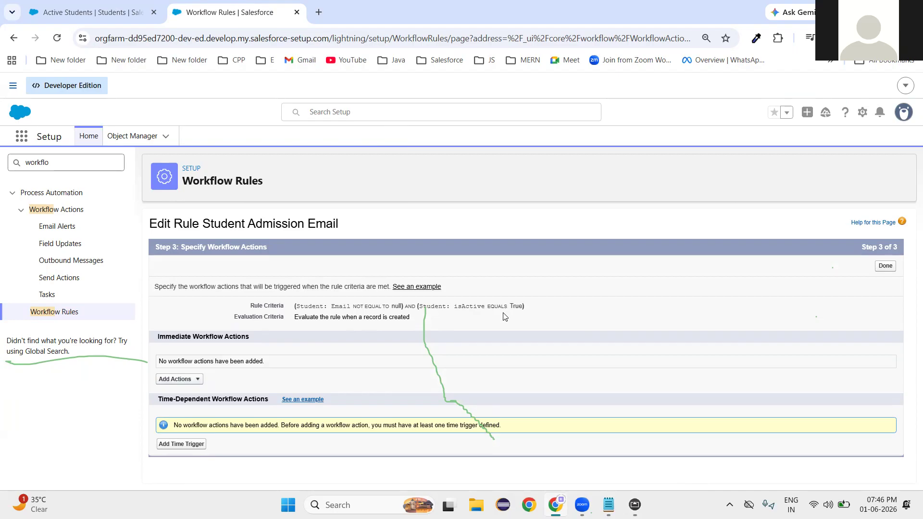
# Under Immediate Workflow Actions, add a New Email Alert for the Student Admission Email rule.
pyautogui.click(200, 381)
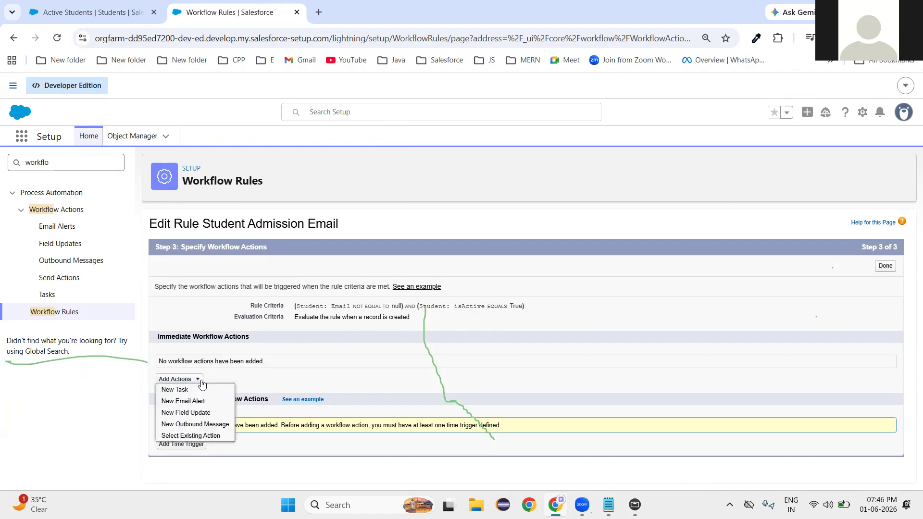
pyautogui.click(191, 408)
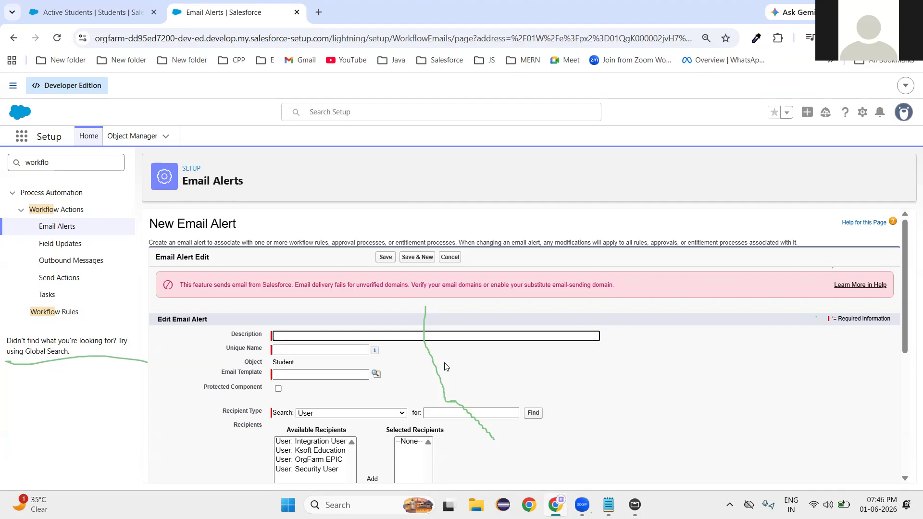
# Enter description 'Email for students' so the unique name becomes Email_for_students, then open the template lookup.
pyautogui.scroll(-3, 445, 367)
pyautogui.scroll(3, 444, 368)
pyautogui.write('Email')
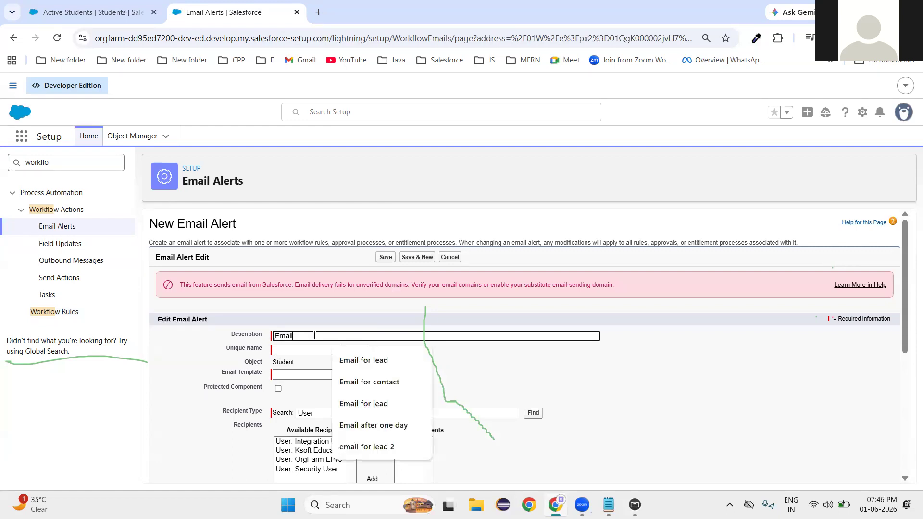
pyautogui.write(' for s')
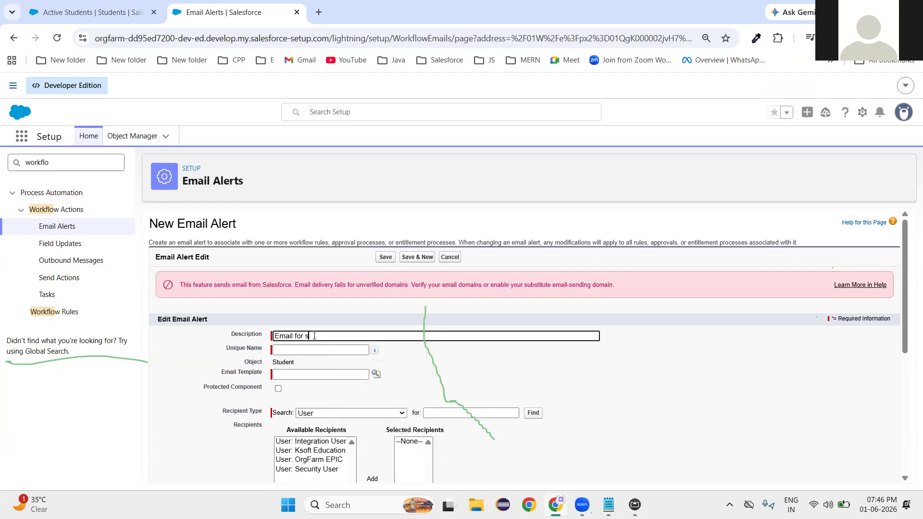
pyautogui.write('tudents')
pyautogui.click(576, 387)
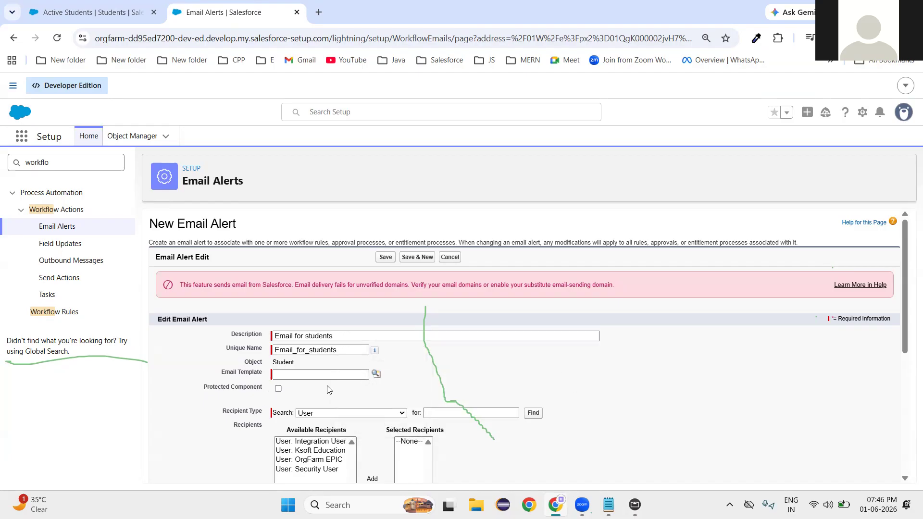
pyautogui.click(375, 374)
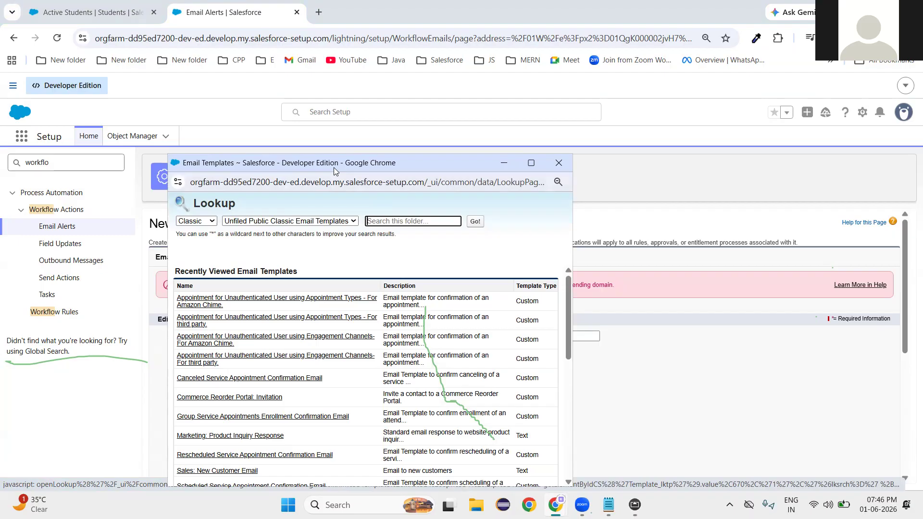
# Pick 'Sales: New Customer Email' from the email template lookup list.
pyautogui.moveTo(349, 172); pyautogui.dragTo(364, 87)
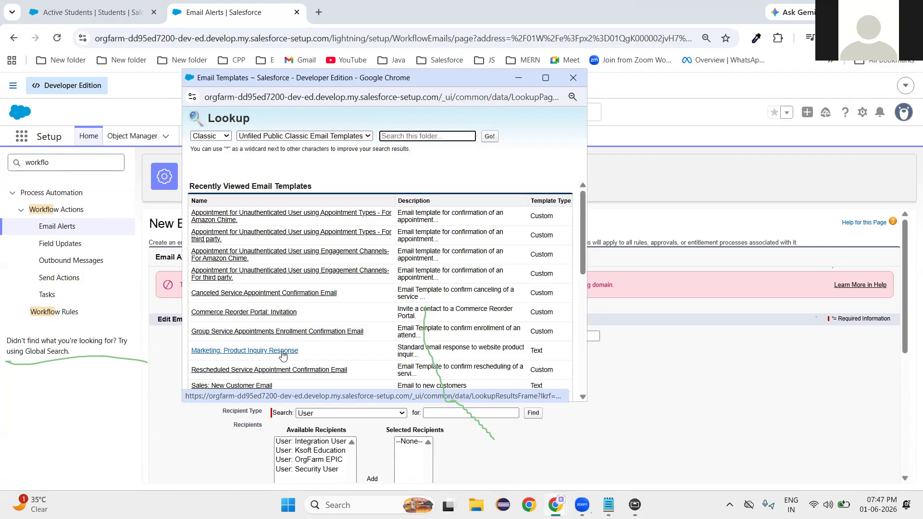
pyautogui.scroll(-7, 282, 356)
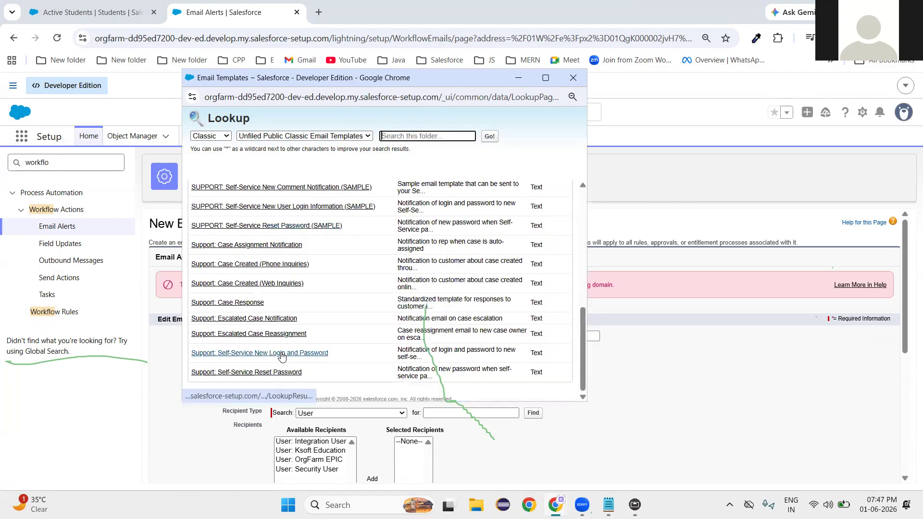
pyautogui.scroll(4, 259, 298)
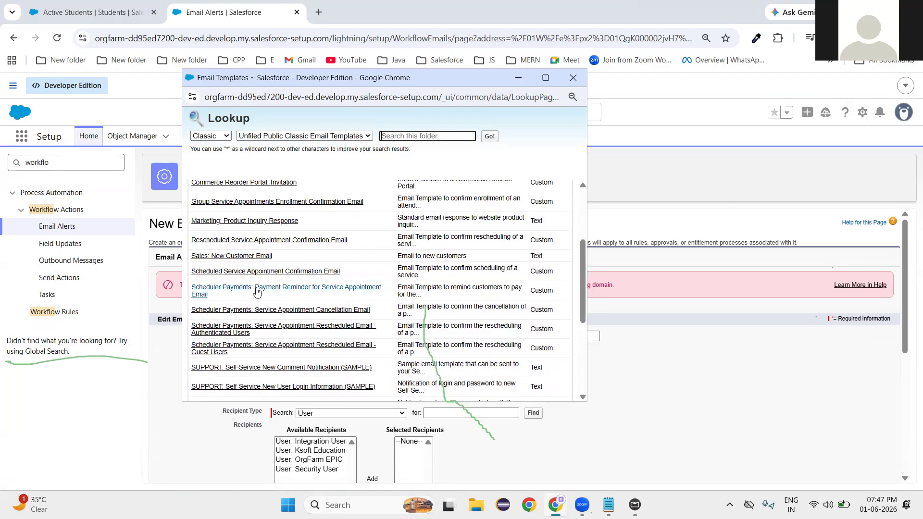
pyautogui.scroll(3, 256, 291)
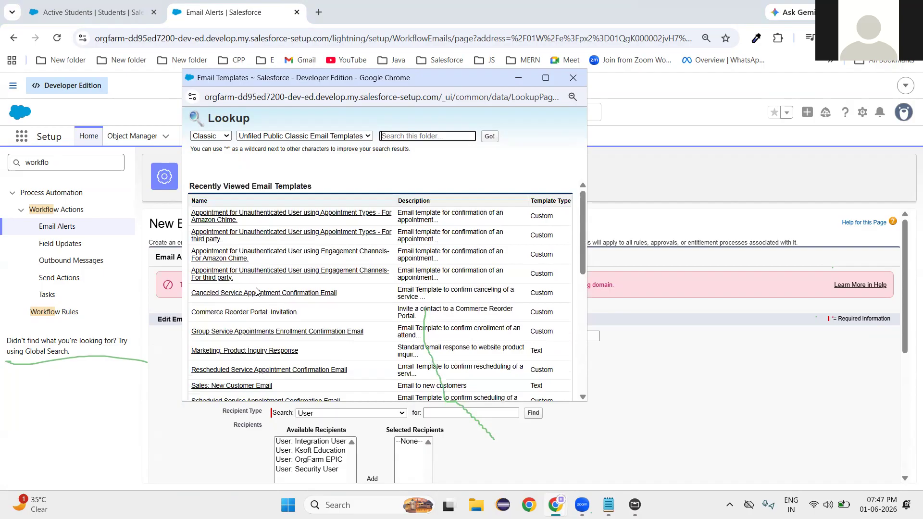
pyautogui.scroll(-6, 279, 318)
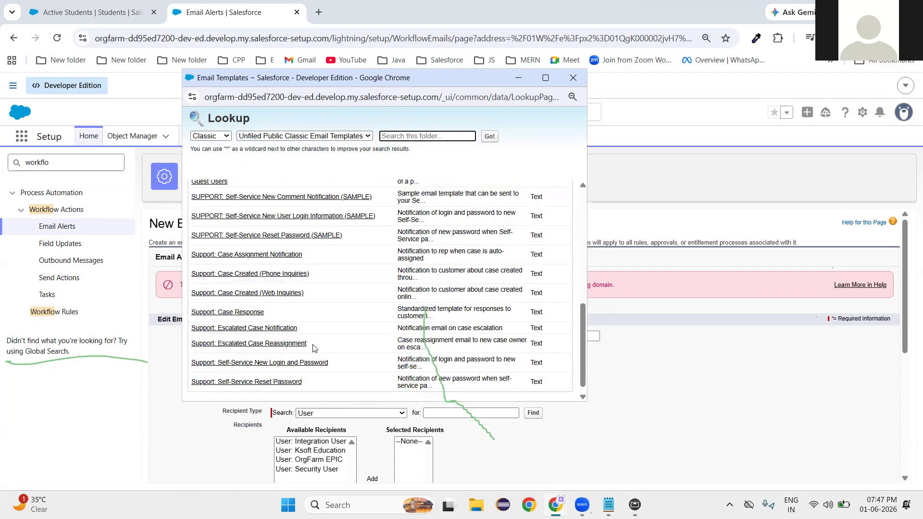
pyautogui.scroll(5, 313, 348)
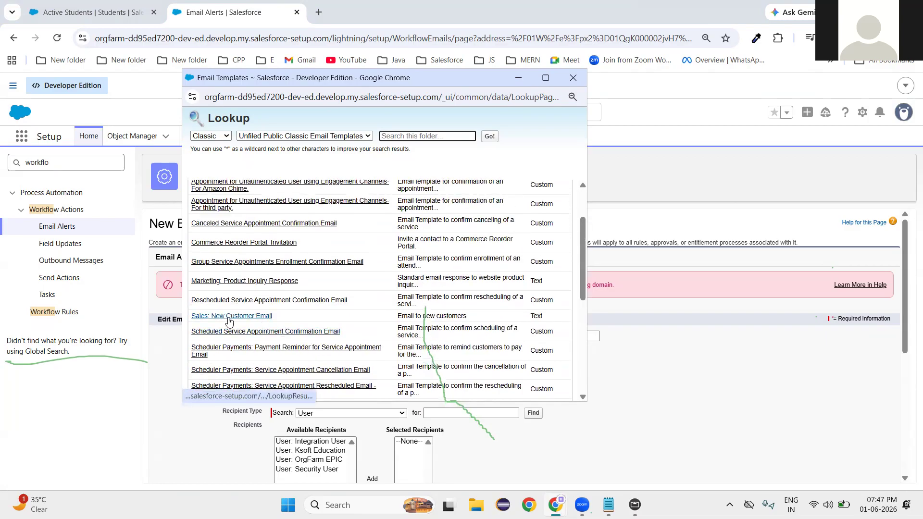
pyautogui.click(246, 317)
pyautogui.click(395, 384)
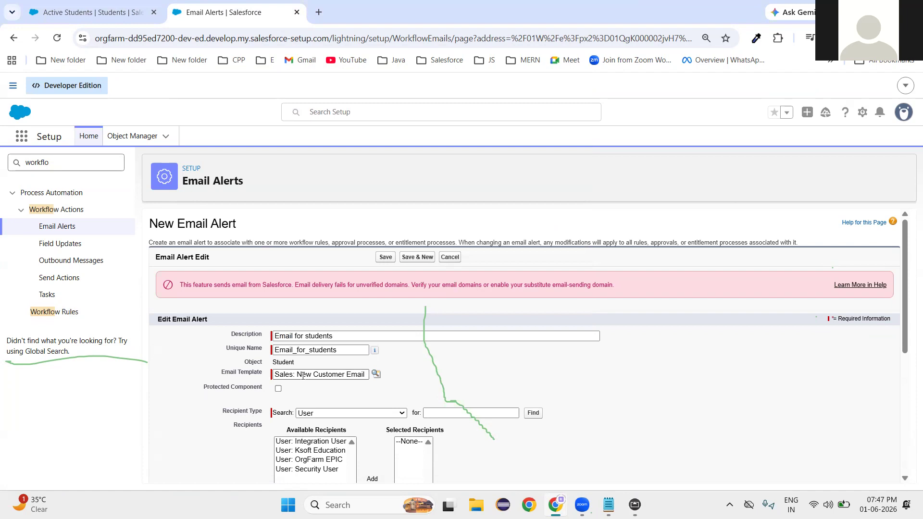
pyautogui.scroll(-3, 529, 362)
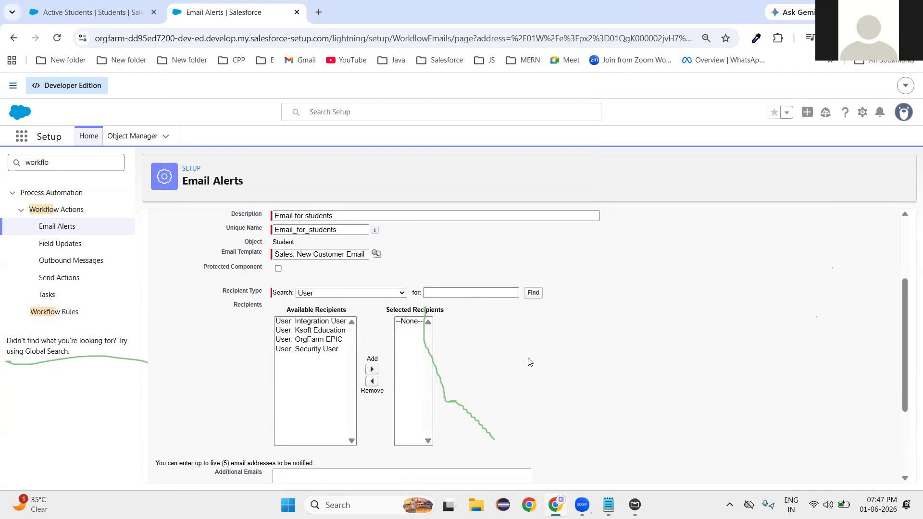
# Scroll to the Recipient Type field and expand its list of recipient types.
pyautogui.scroll(3, 529, 361)
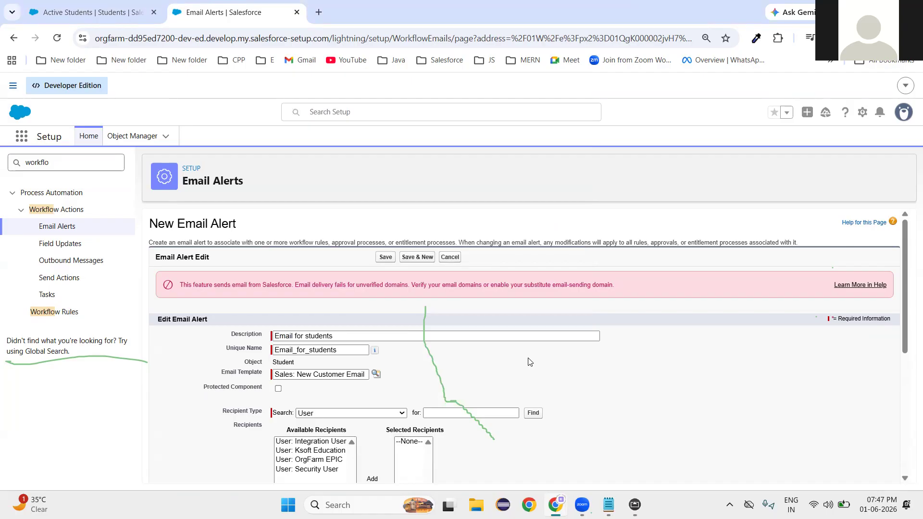
pyautogui.scroll(-1, 649, 446)
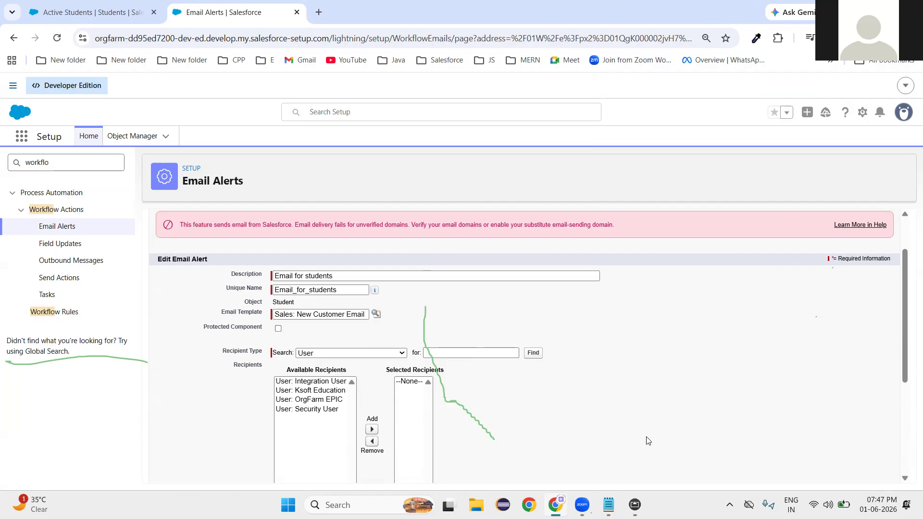
pyautogui.moveTo(212, 359); pyautogui.dragTo(263, 362)
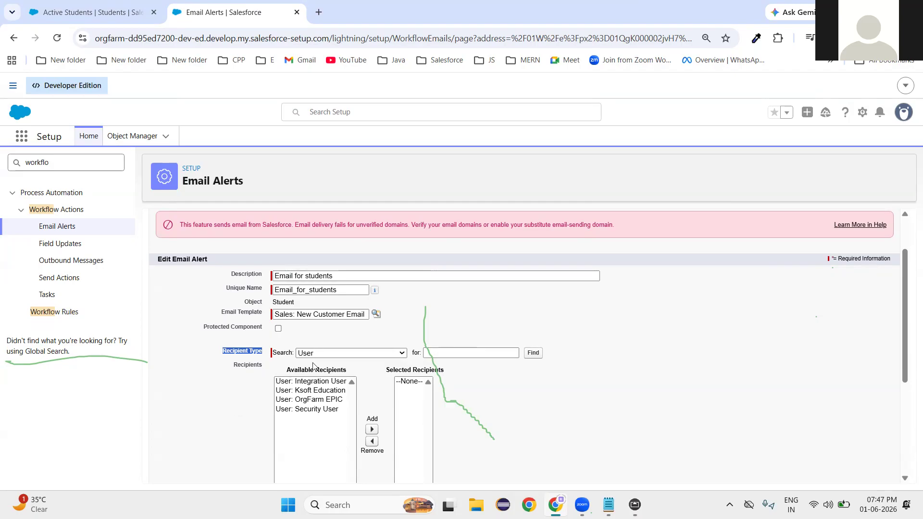
pyautogui.click(343, 354)
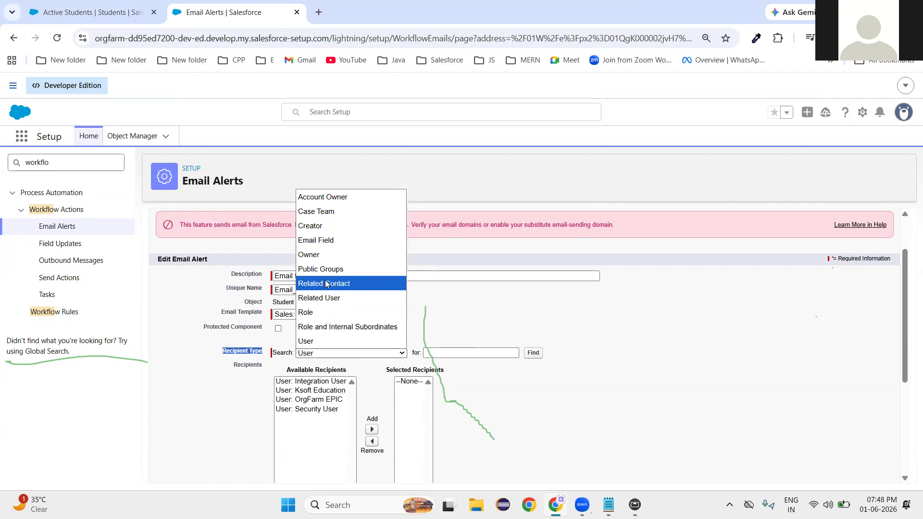
# Set Recipient Type to Email Field and add 'Email Field: Email' to Selected Recipients.
pyautogui.click(322, 243)
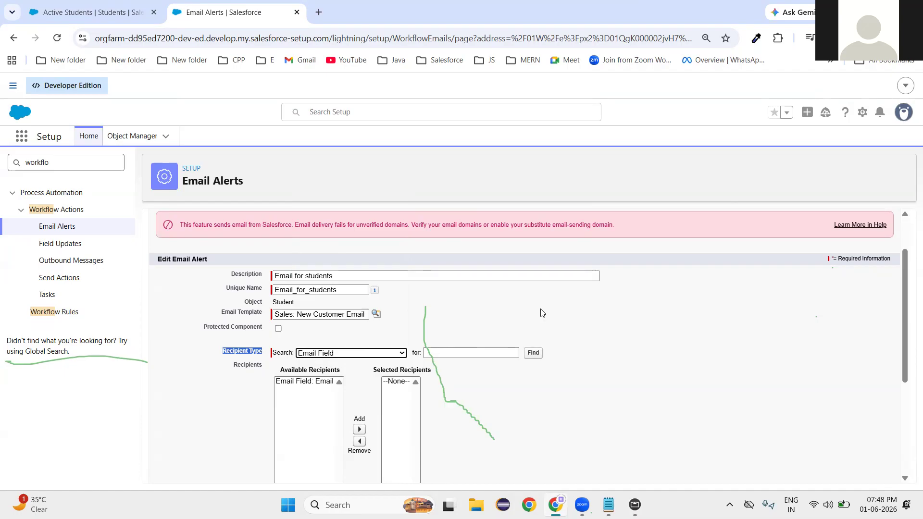
pyautogui.doubleClick(283, 302)
pyautogui.click(572, 424)
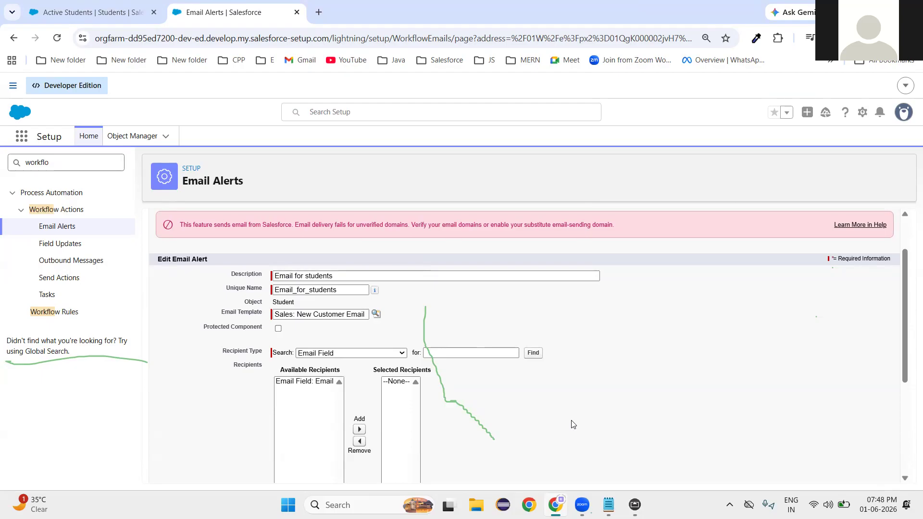
pyautogui.doubleClick(285, 303)
pyautogui.click(303, 381)
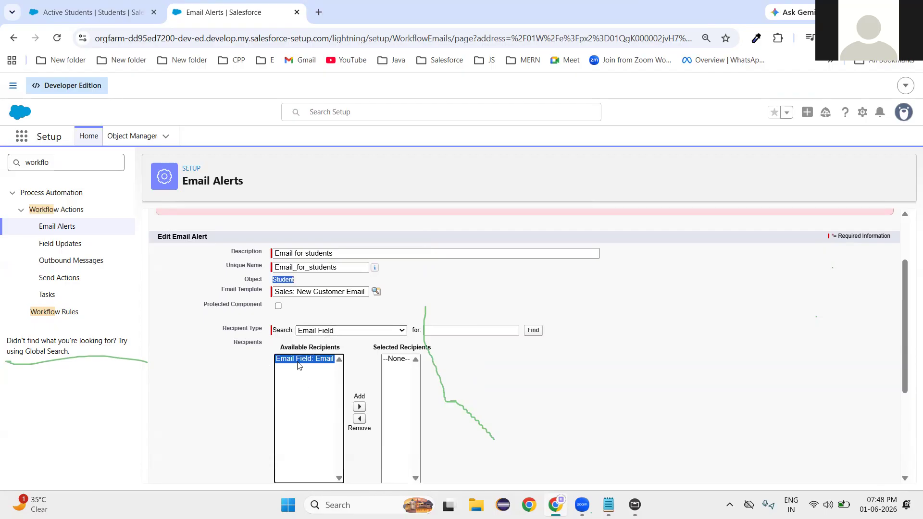
pyautogui.click(232, 391)
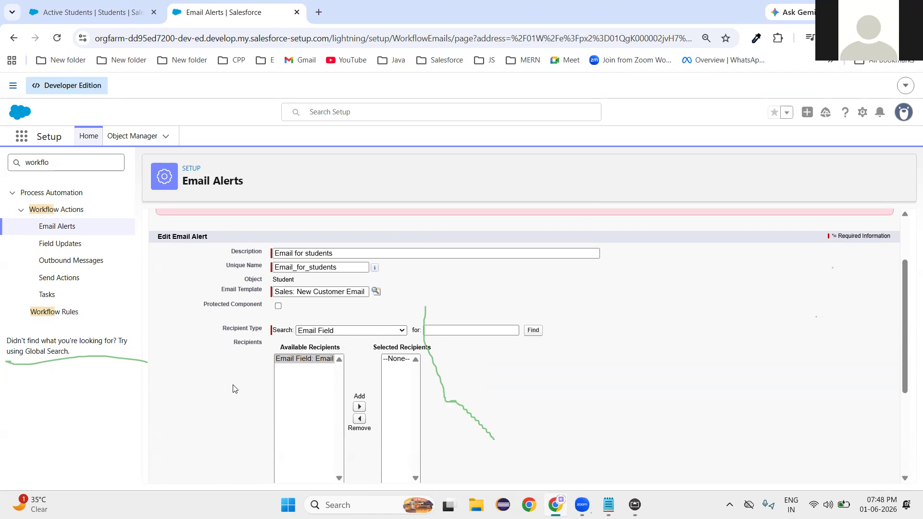
pyautogui.click(358, 408)
pyautogui.click(619, 406)
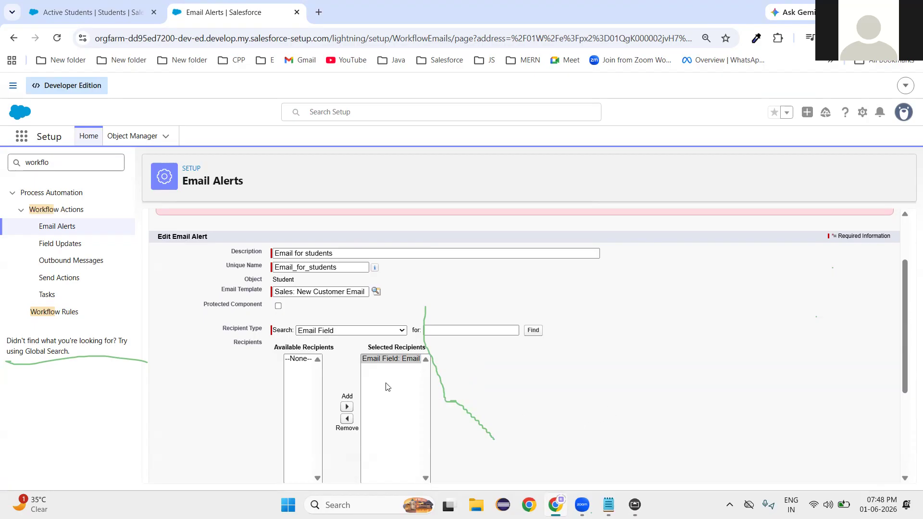
# Save the 'Email for students' email alert.
pyautogui.scroll(-3, 590, 429)
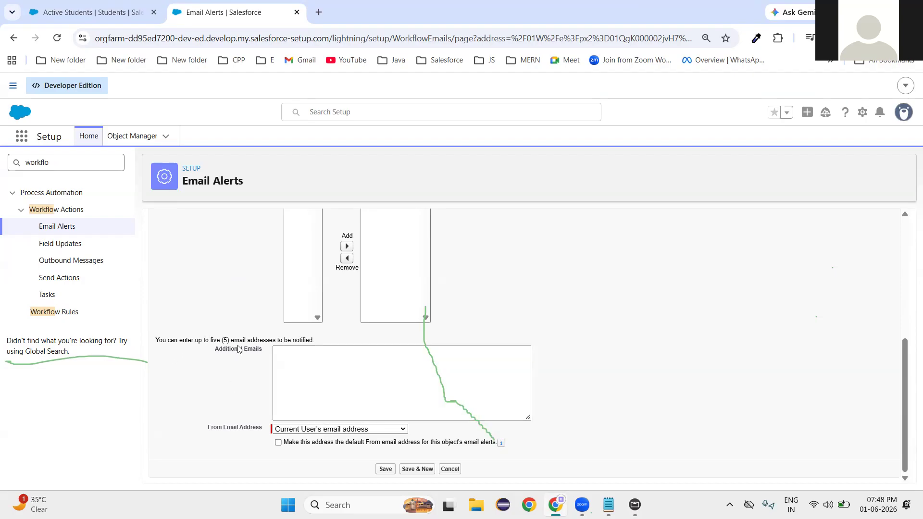
pyautogui.click(324, 373)
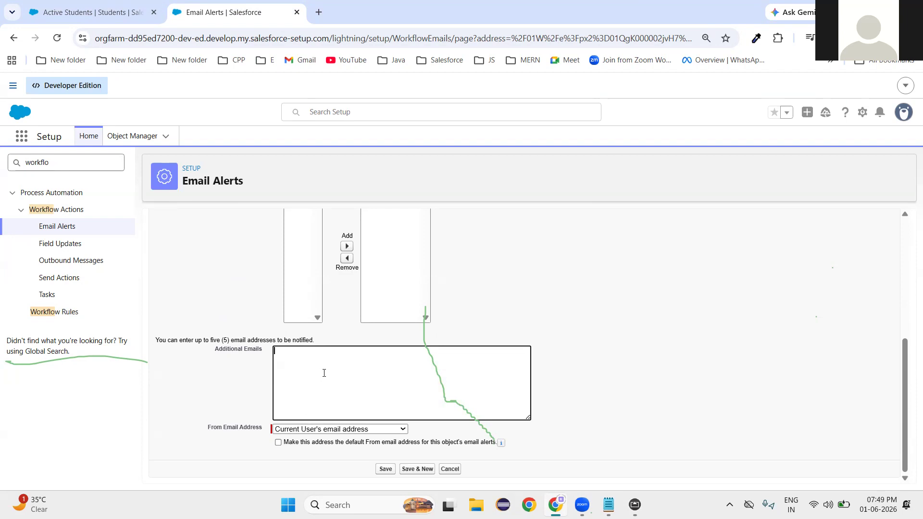
pyautogui.click(382, 468)
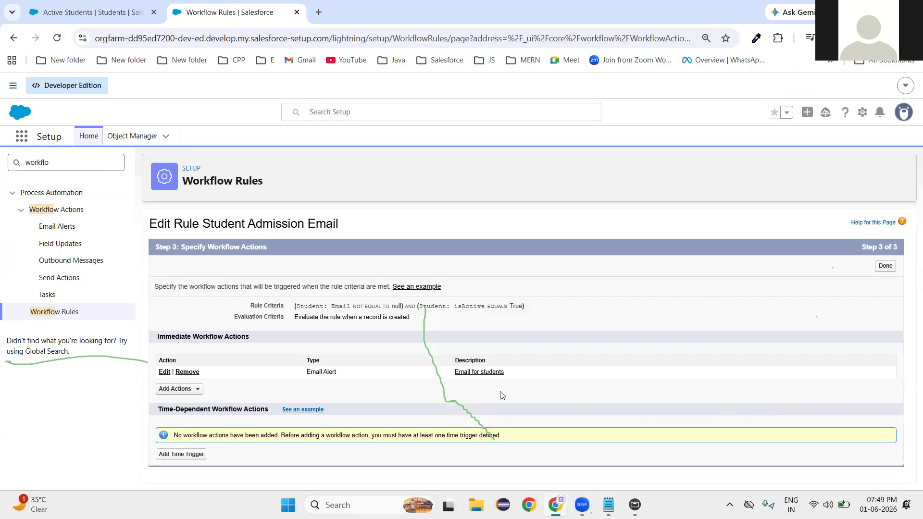
# Finish the workflow actions, activate the Student Admission Email rule, and return to Active Students.
pyautogui.click(884, 267)
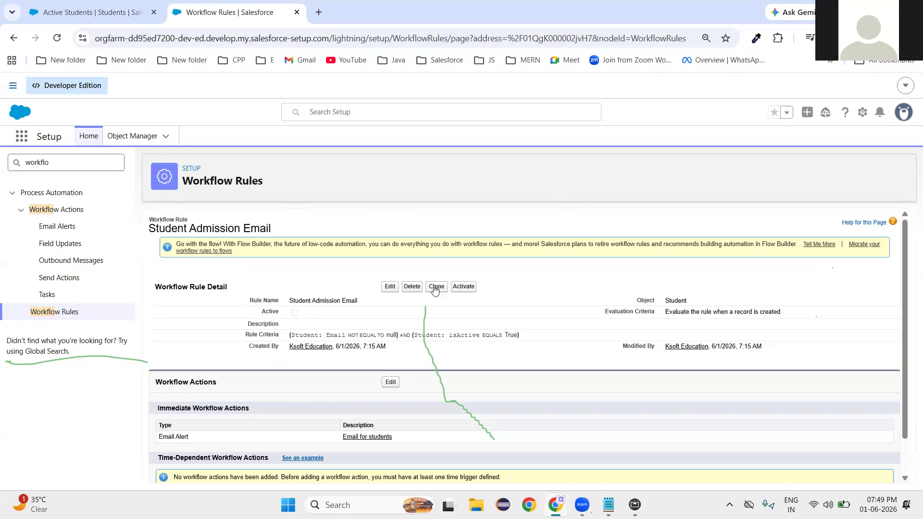
pyautogui.click(464, 287)
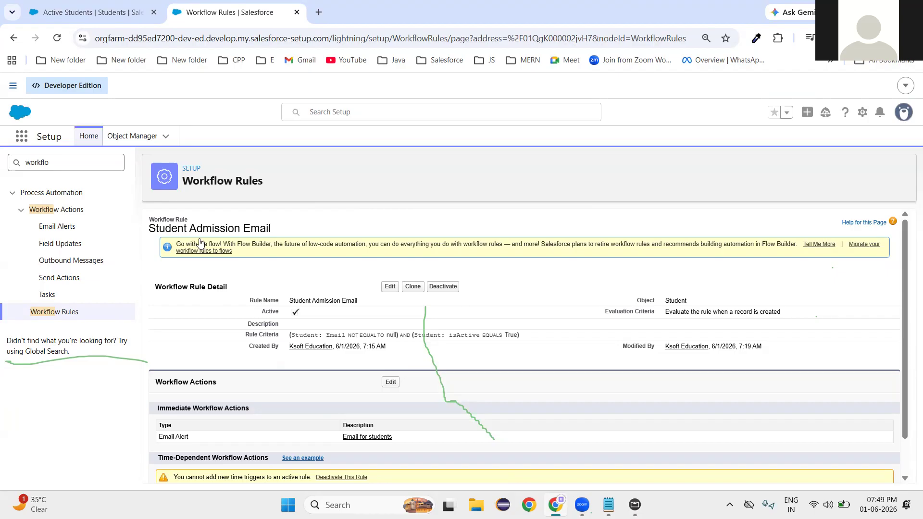
pyautogui.click(82, 12)
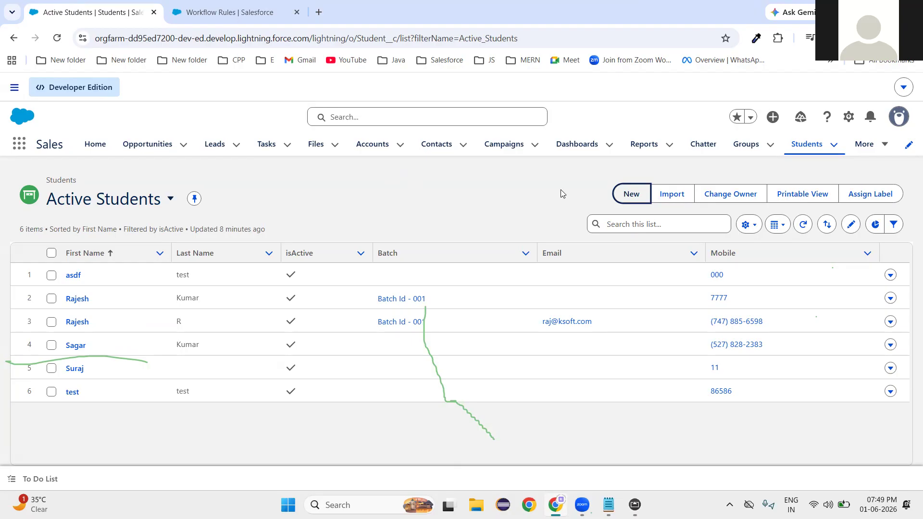
pyautogui.click(629, 194)
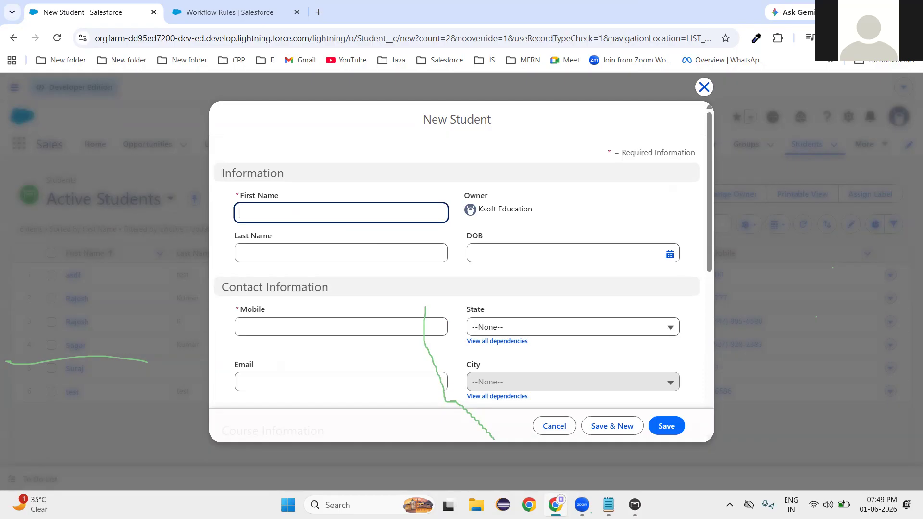
pyautogui.write('Rajesh')
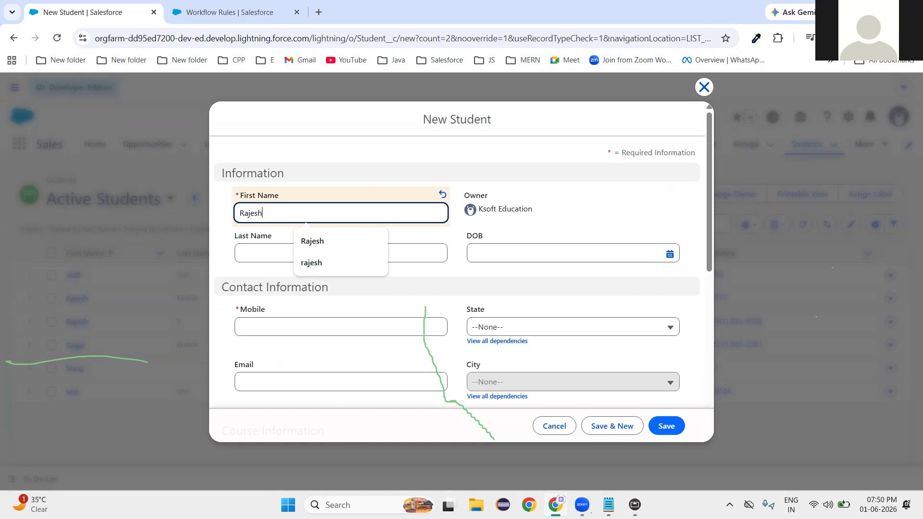
pyautogui.click(482, 166)
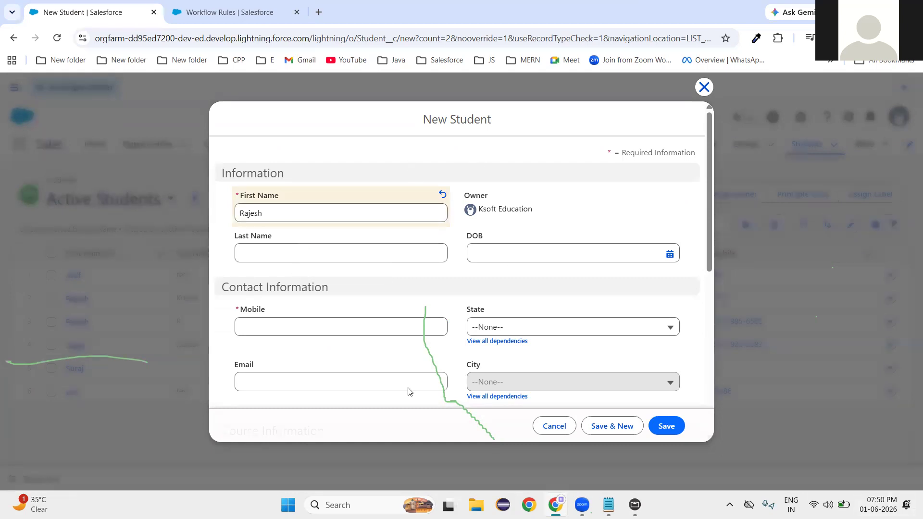
pyautogui.click(314, 327)
pyautogui.write('28528288')
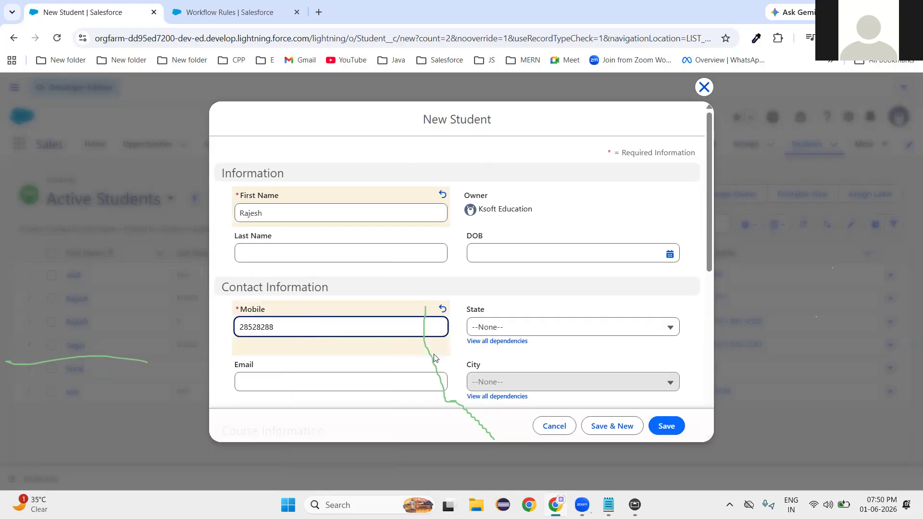
pyautogui.scroll(-4, 452, 356)
pyautogui.scroll(-2, 469, 354)
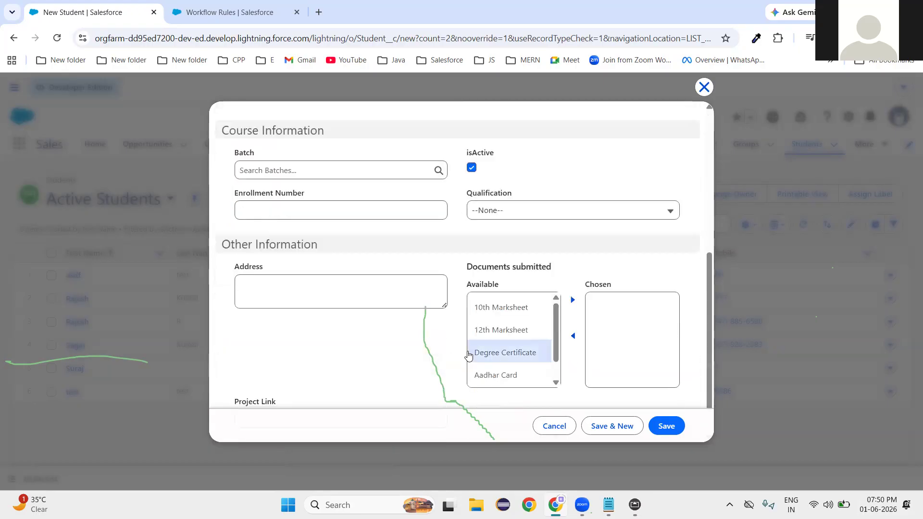
pyautogui.click(471, 167)
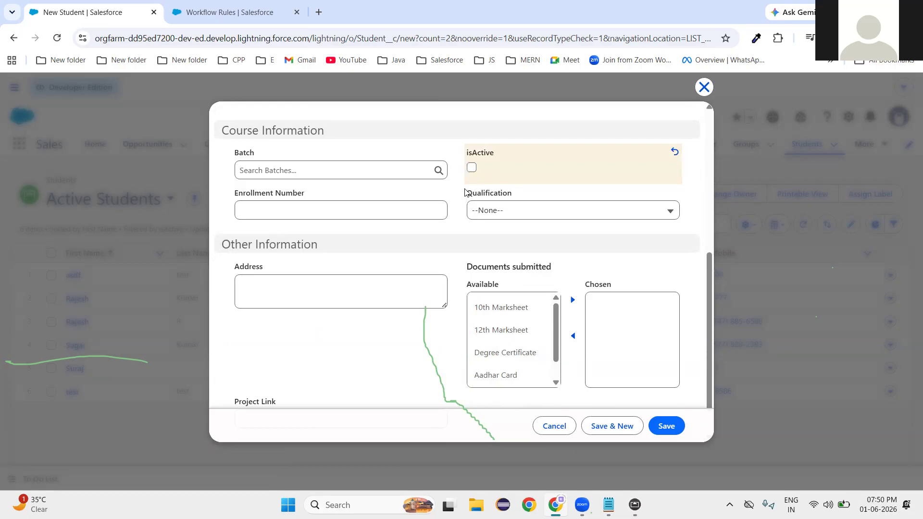
pyautogui.scroll(-1, 434, 278)
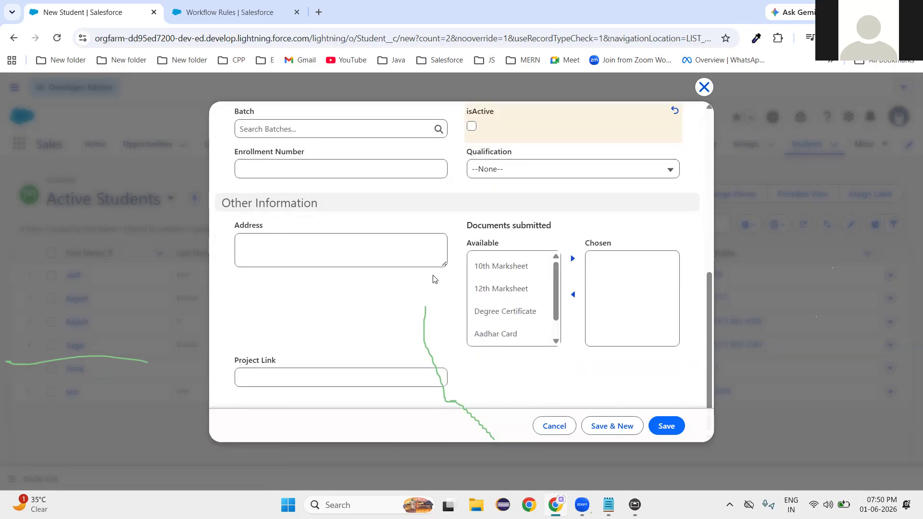
pyautogui.scroll(8, 434, 278)
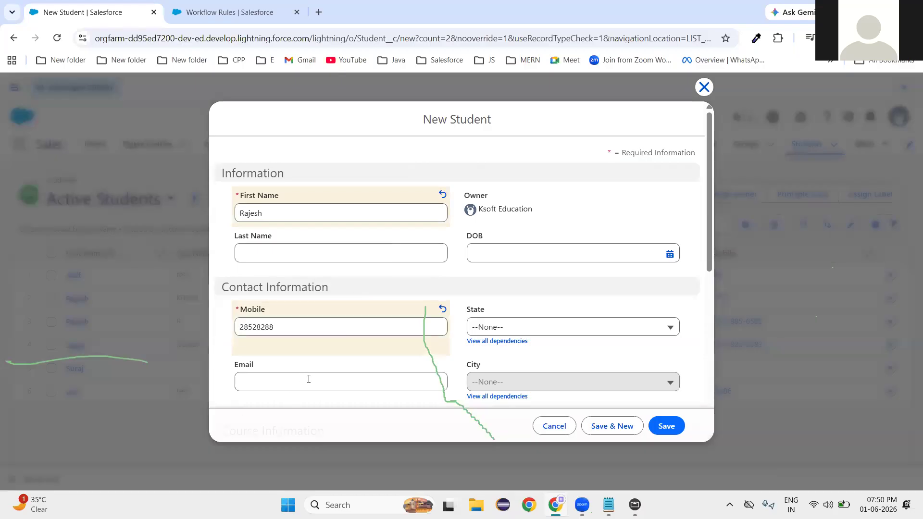
# Enter the student's email address in the Email field of the New Student form.
pyautogui.click(310, 389)
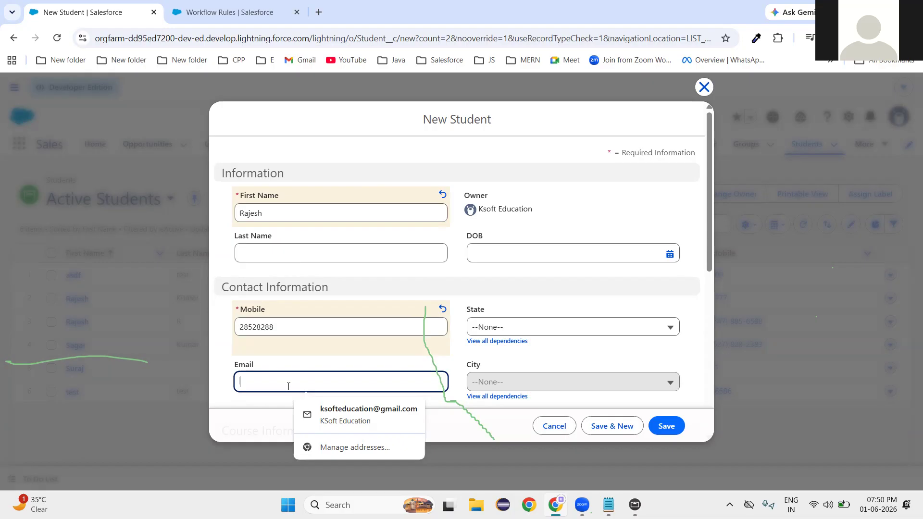
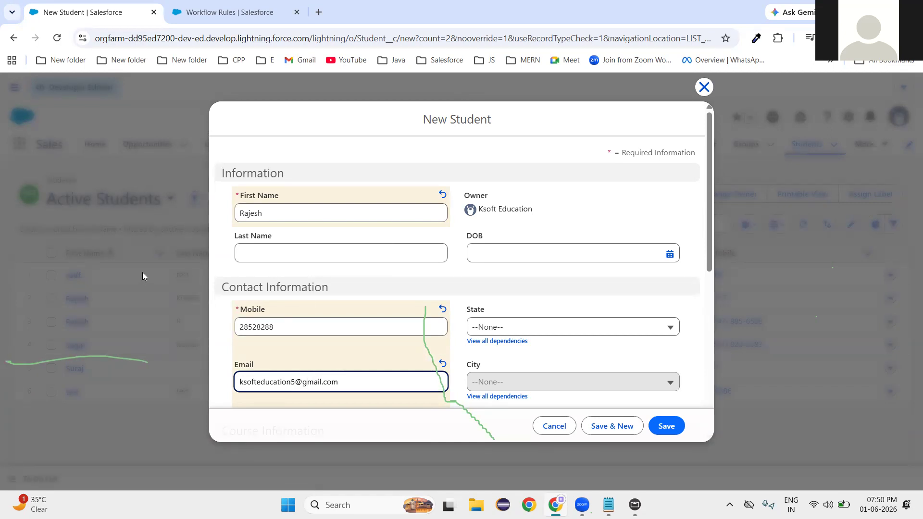
pyautogui.click(515, 359)
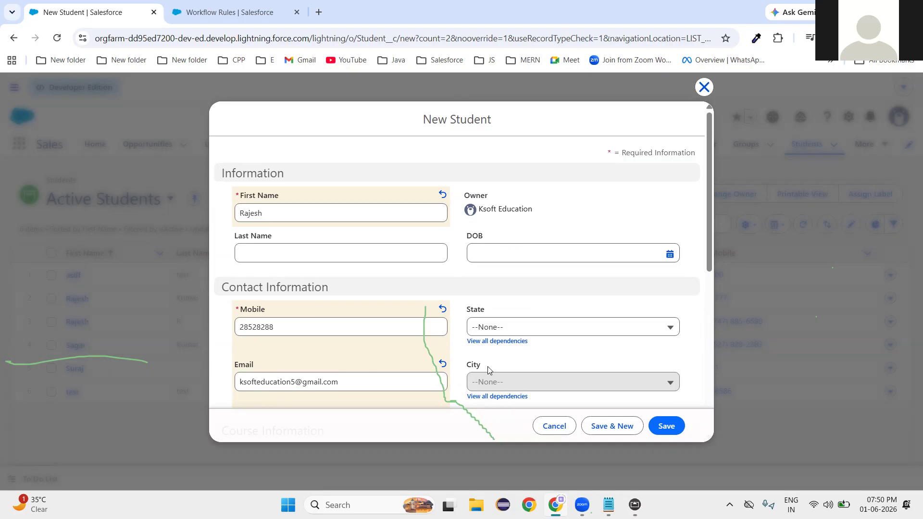
pyautogui.scroll(-5, 488, 369)
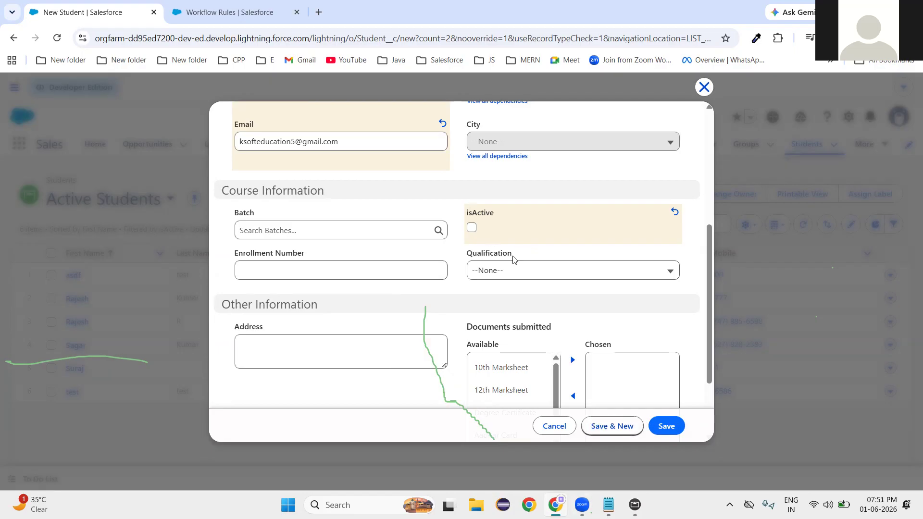
# In the Notepad rule note, replace 'Course Present' with 'isActive = true'.
pyautogui.click(608, 505)
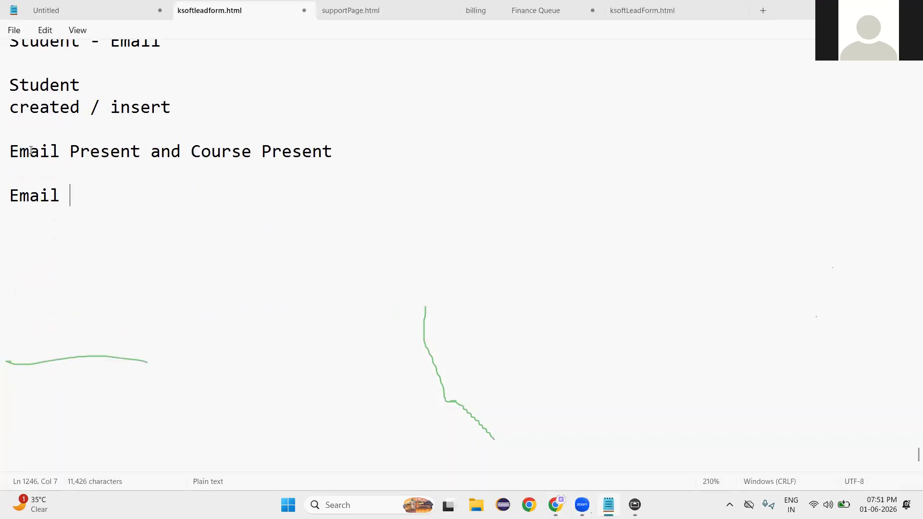
pyautogui.moveTo(11, 151); pyautogui.dragTo(130, 151)
pyautogui.moveTo(192, 152); pyautogui.dragTo(334, 150)
pyautogui.press('BackSpace')
pyautogui.write('isActive =')
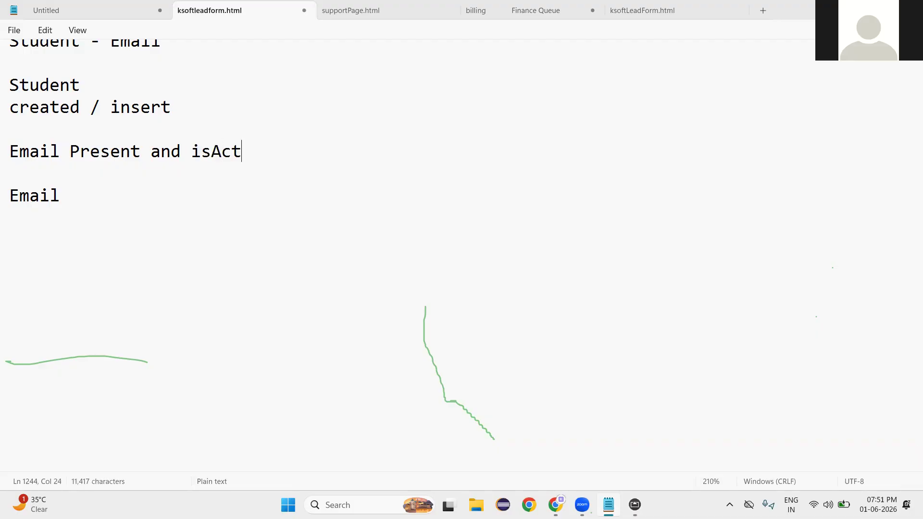
pyautogui.write(' true')
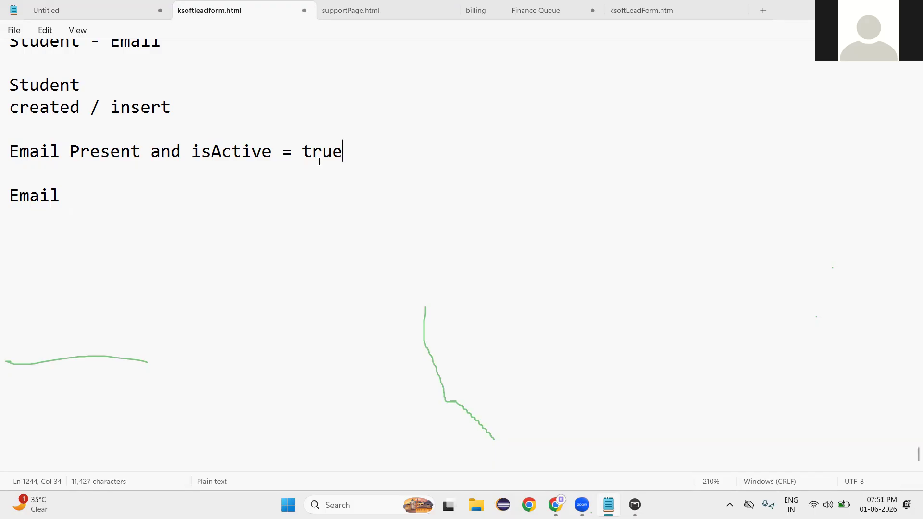
# Highlight the condition words Email, Present, and, isActive to explain them, then go back to Chrome.
pyautogui.doubleClick(166, 153)
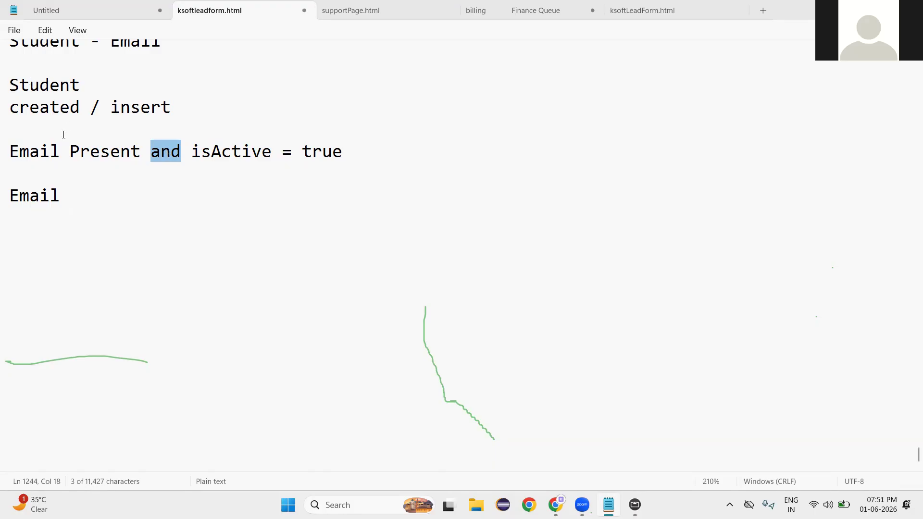
pyautogui.doubleClick(36, 152)
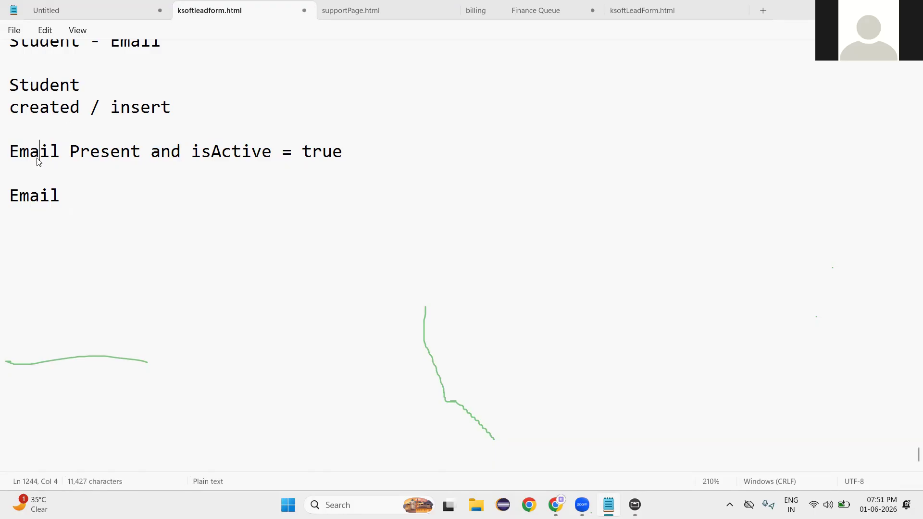
pyautogui.doubleClick(248, 153)
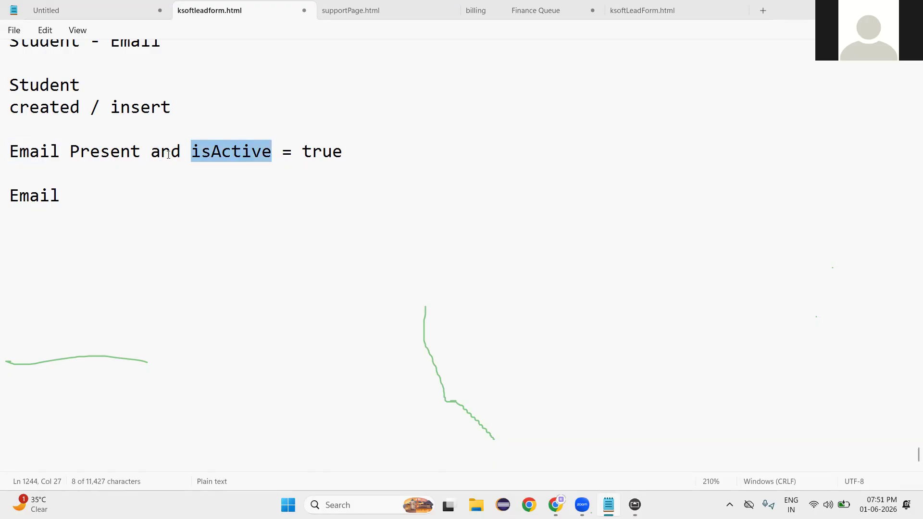
pyautogui.doubleClick(43, 153)
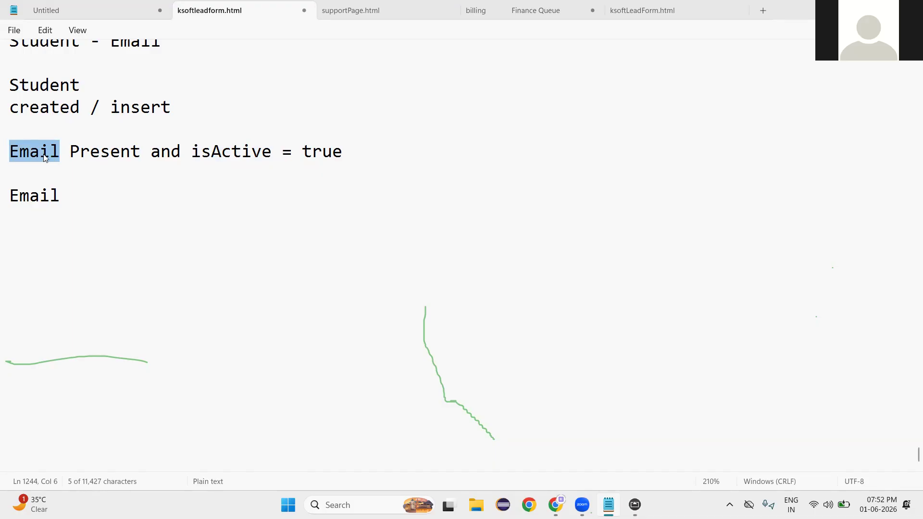
pyautogui.doubleClick(225, 155)
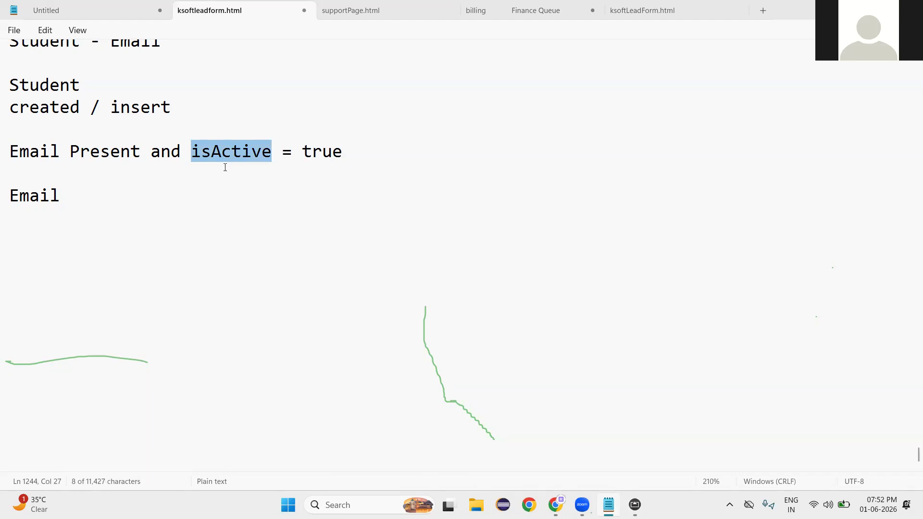
pyautogui.doubleClick(111, 160)
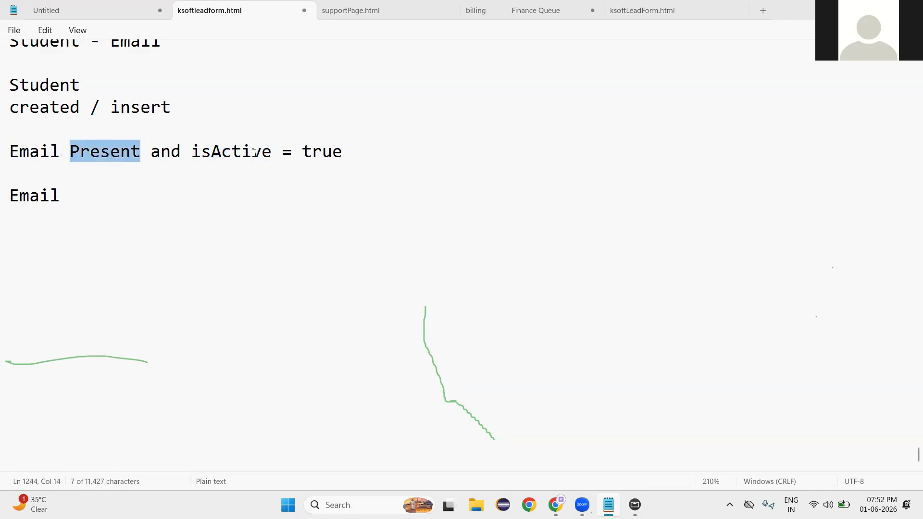
pyautogui.doubleClick(164, 160)
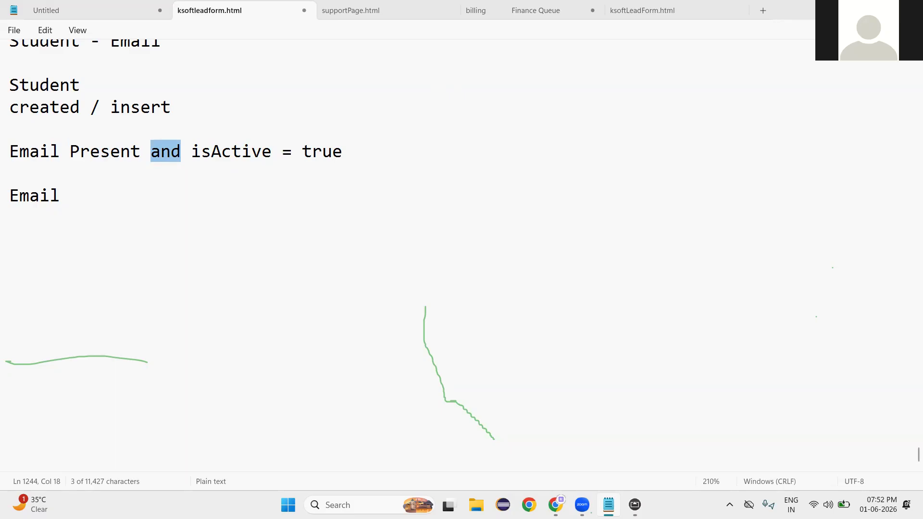
pyautogui.click(854, 10)
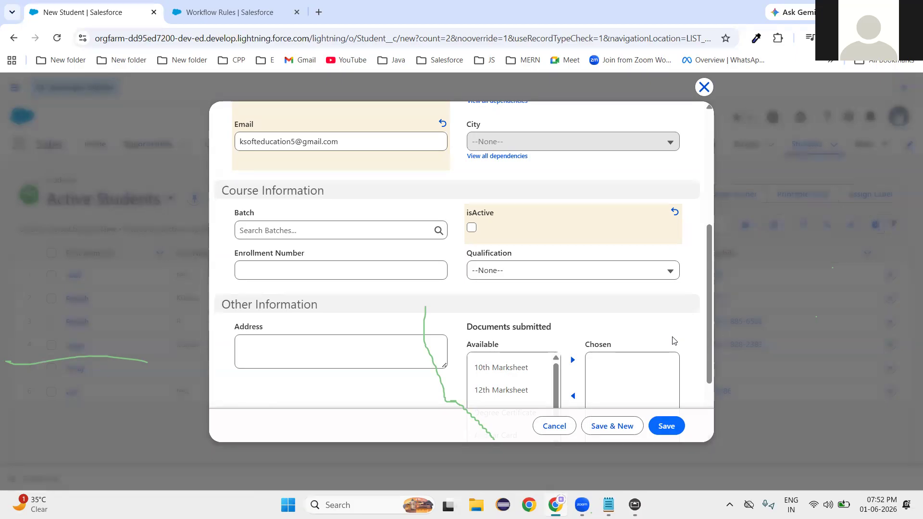
# Check isActive and save the new student with last name 'test'.
pyautogui.click(471, 228)
pyautogui.click(667, 423)
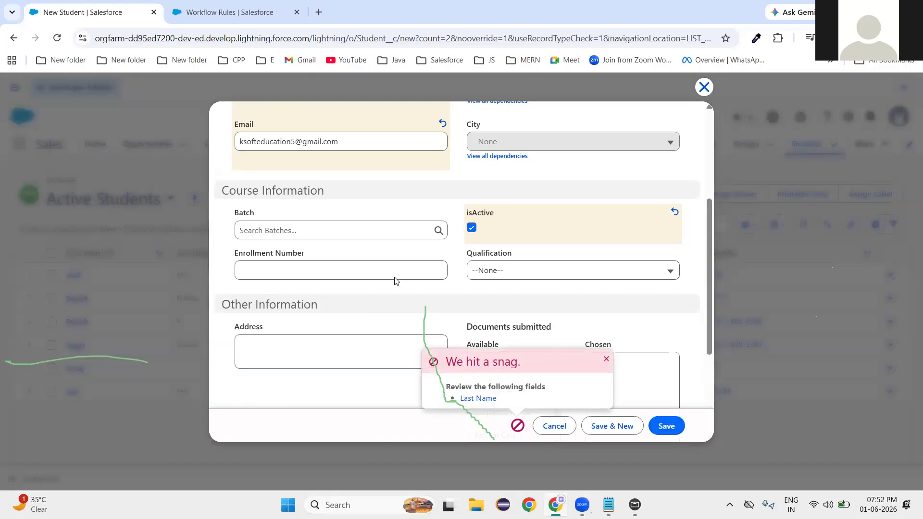
pyautogui.scroll(5, 395, 280)
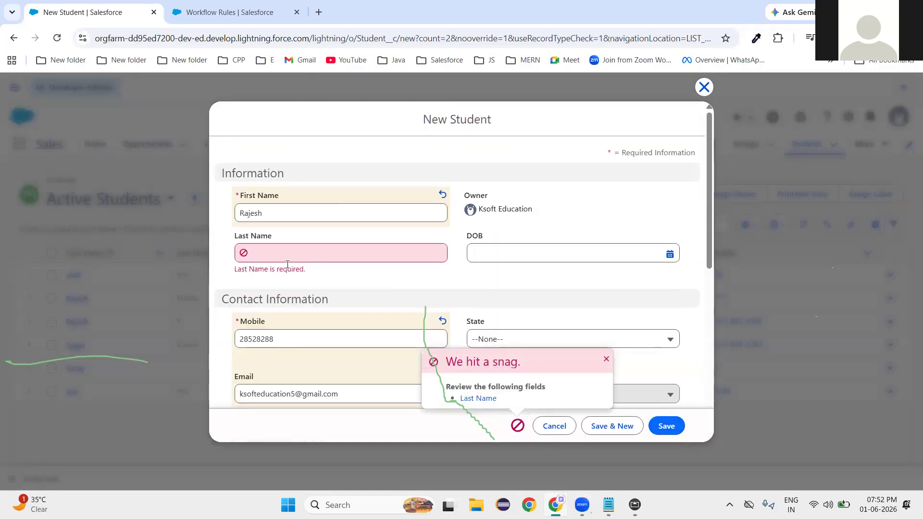
pyautogui.click(318, 252)
pyautogui.write('test')
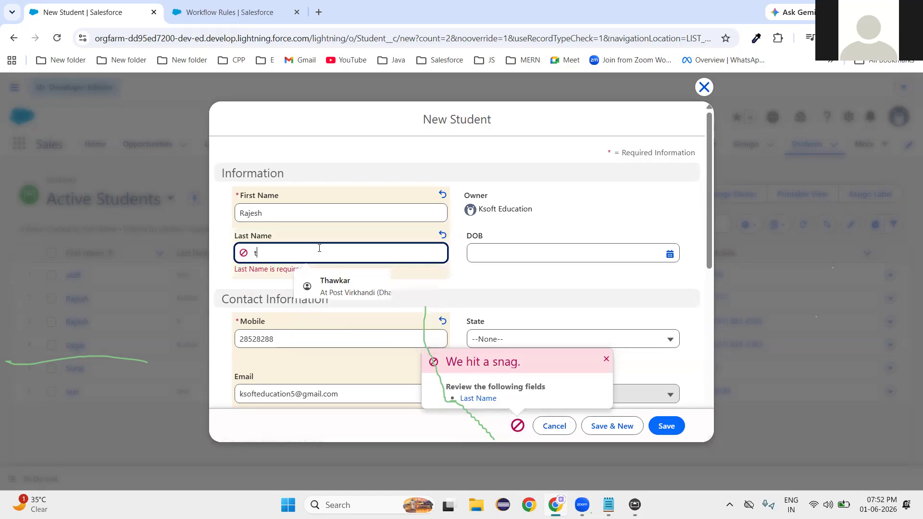
pyautogui.click(504, 283)
pyautogui.click(665, 426)
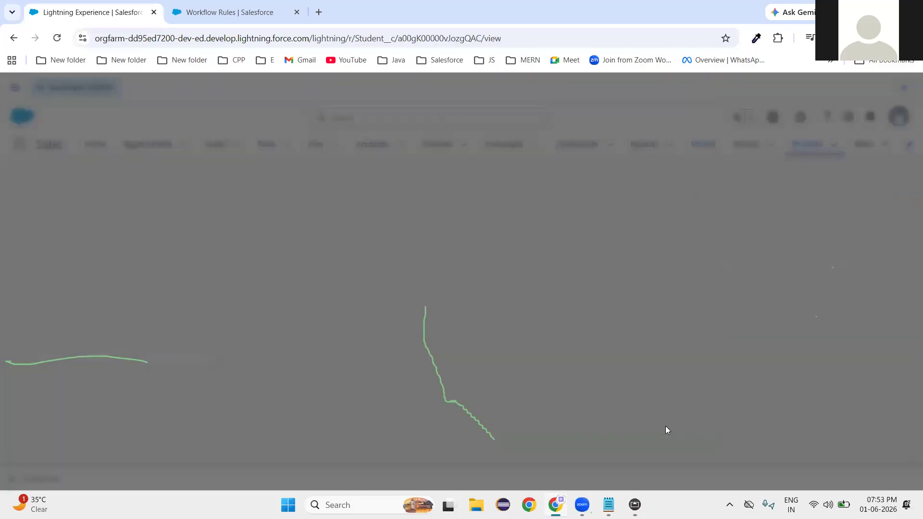
# Scroll through the saved Student record to review it.
pyautogui.scroll(-1, 585, 426)
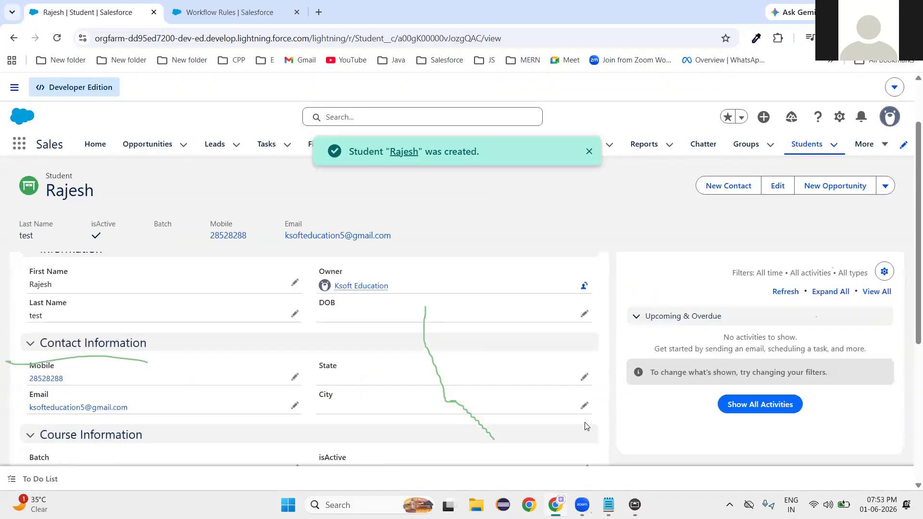
pyautogui.scroll(-5, 587, 426)
pyautogui.scroll(6, 261, 267)
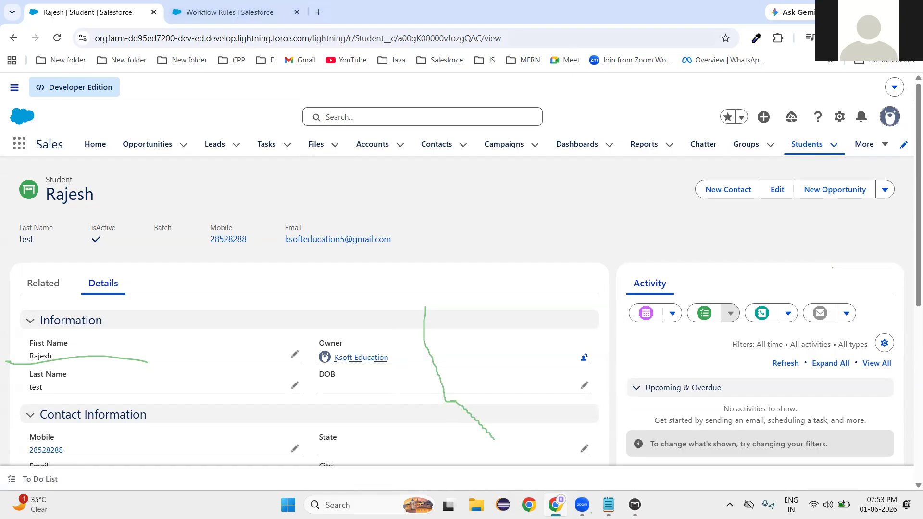
# Dismiss the Chrome profile picker and open a new tab on the Google start page.
pyautogui.click(529, 504)
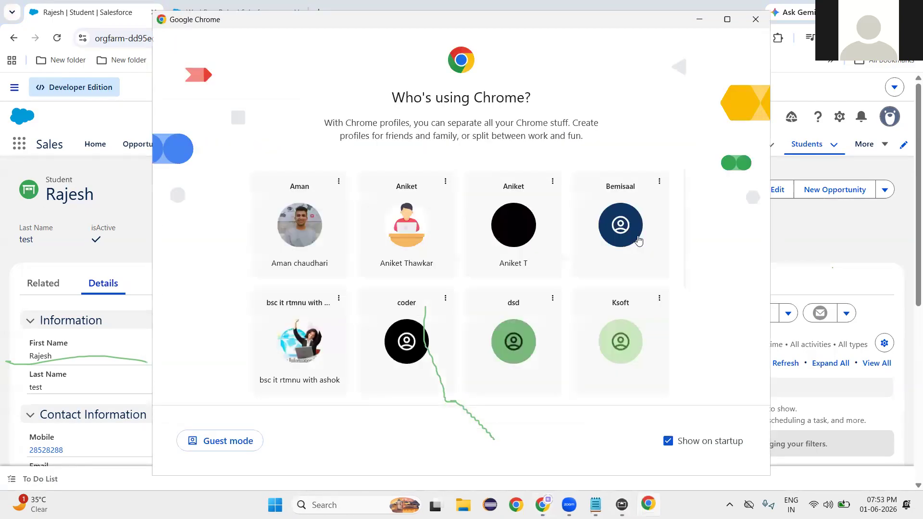
pyautogui.moveTo(495, 25); pyautogui.dragTo(552, 49)
pyautogui.click(812, 44)
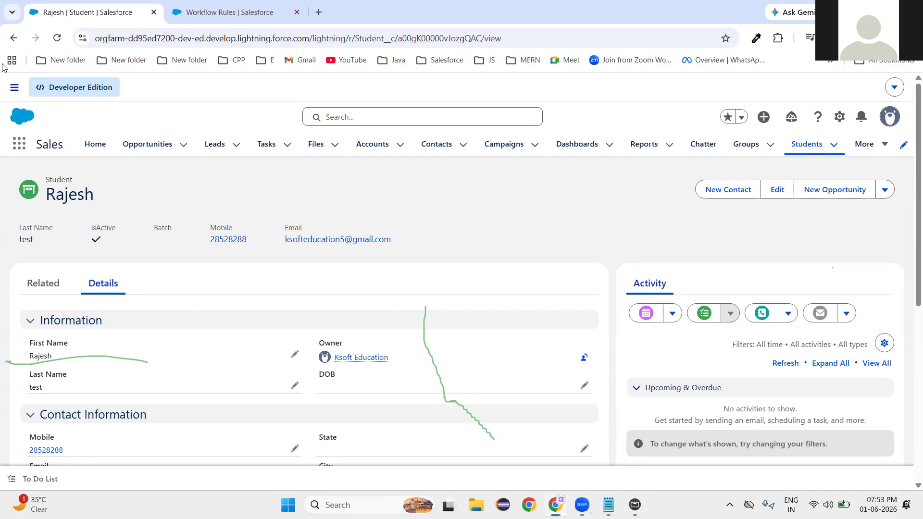
pyautogui.click(320, 15)
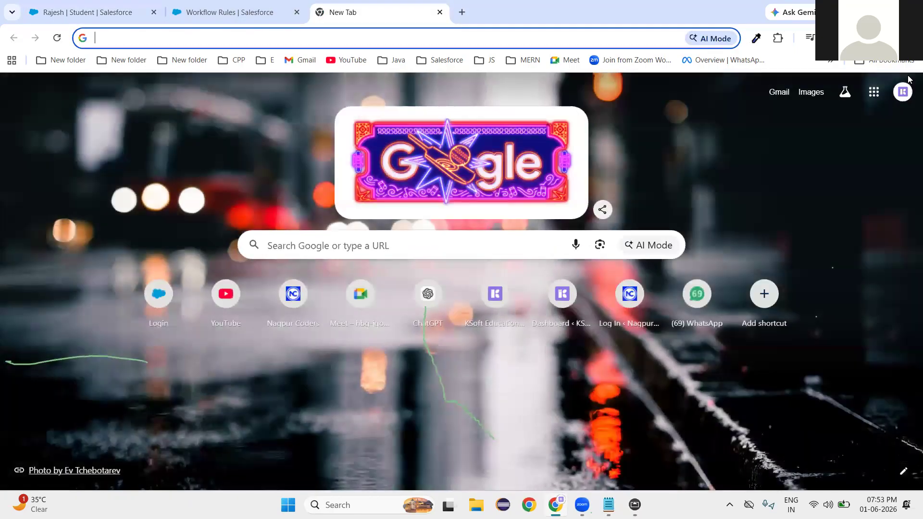
# Switch Gmail to the education account and open the Spam folder.
pyautogui.click(902, 91)
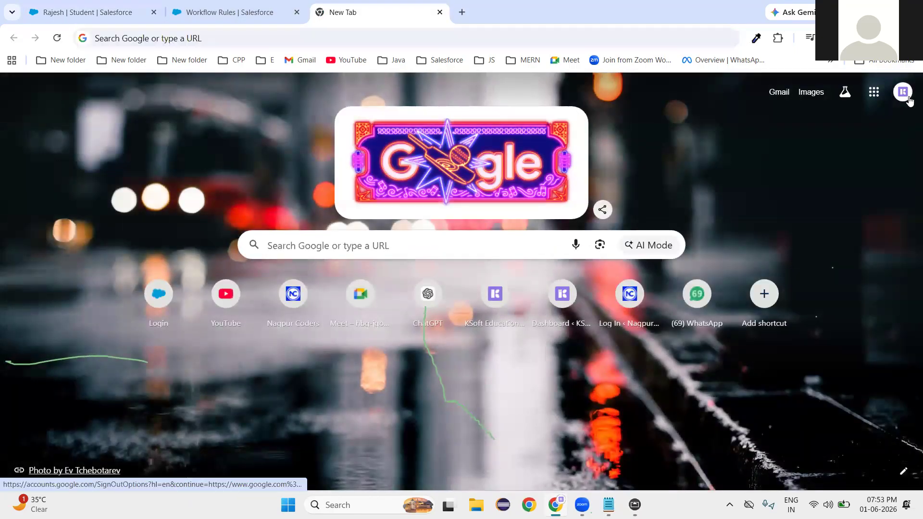
pyautogui.click(759, 345)
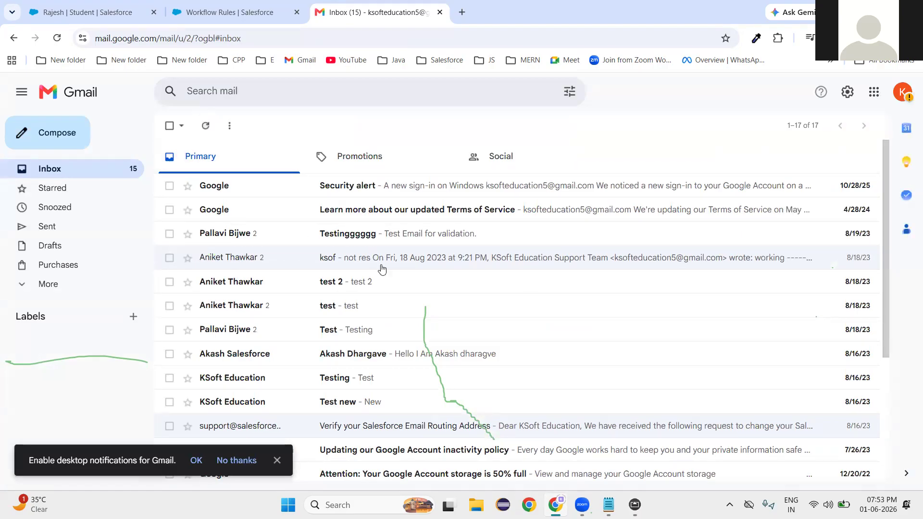
pyautogui.click(36, 285)
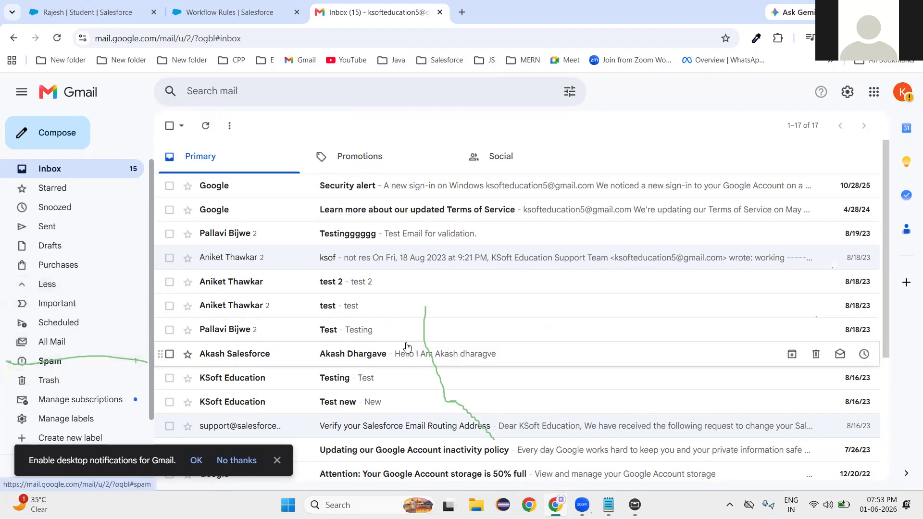
pyautogui.click(48, 360)
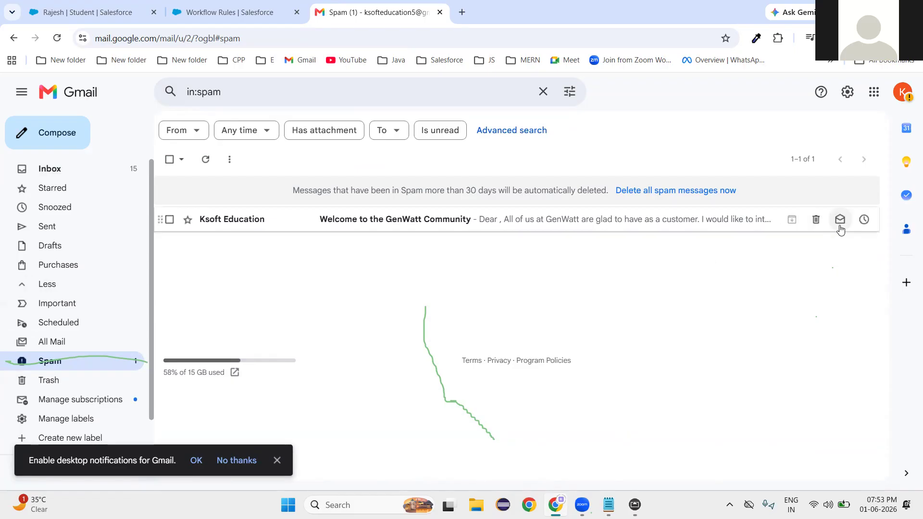
# Read the 'Welcome to the GenWatt Community' email to its signature and dismiss the new-toolbar tip.
pyautogui.click(389, 221)
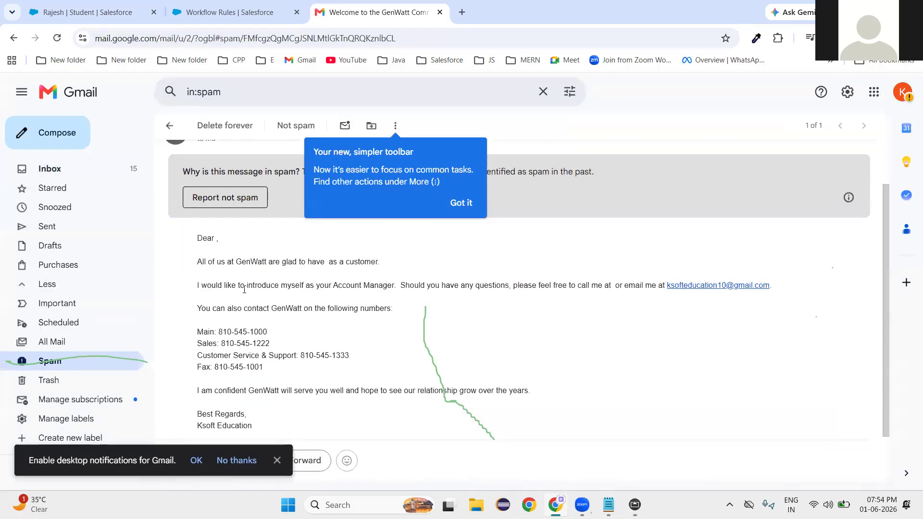
pyautogui.scroll(-3, 245, 291)
pyautogui.moveTo(197, 367); pyautogui.dragTo(264, 372)
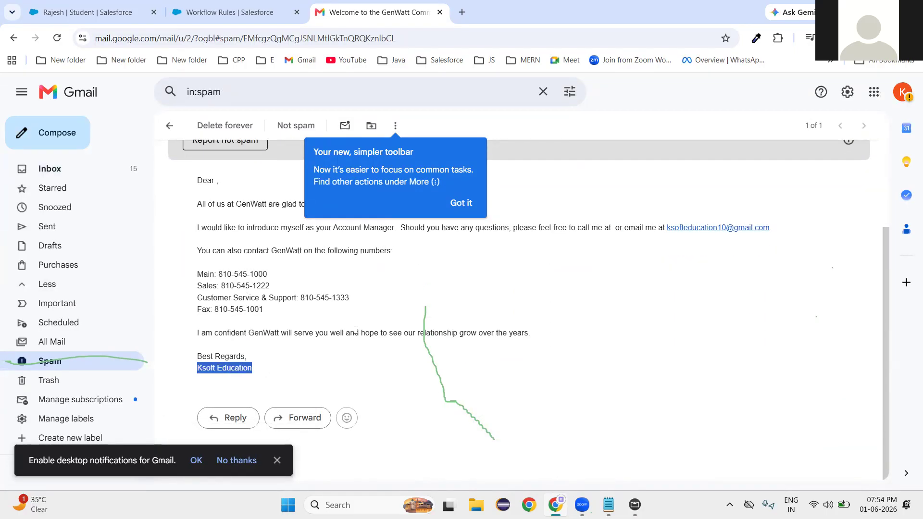
pyautogui.scroll(3, 342, 330)
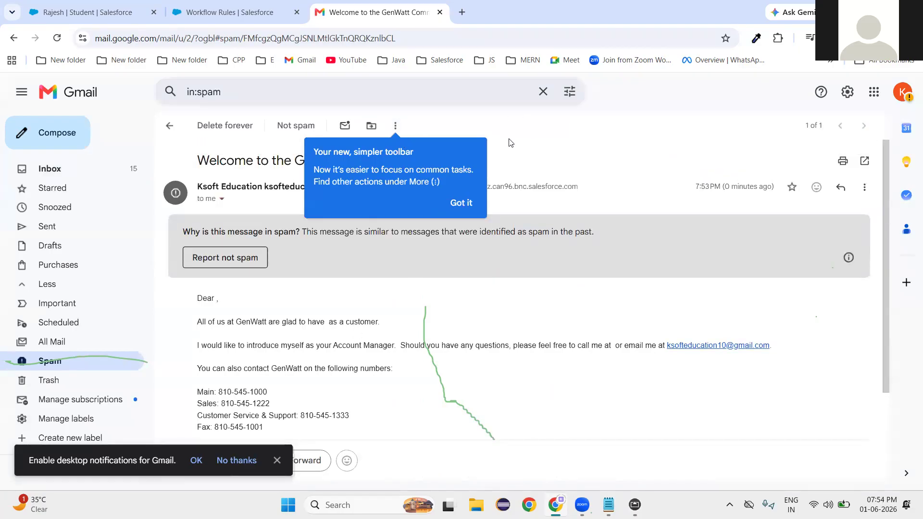
pyautogui.click(460, 202)
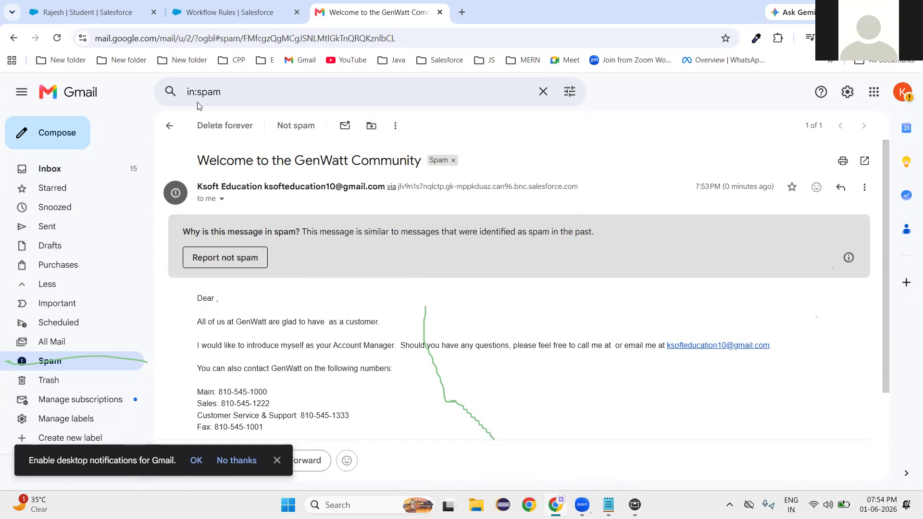
# Back in Salesforce Setup, filter Quick Find on 'class' and open Classic Email Templates.
pyautogui.click(227, 12)
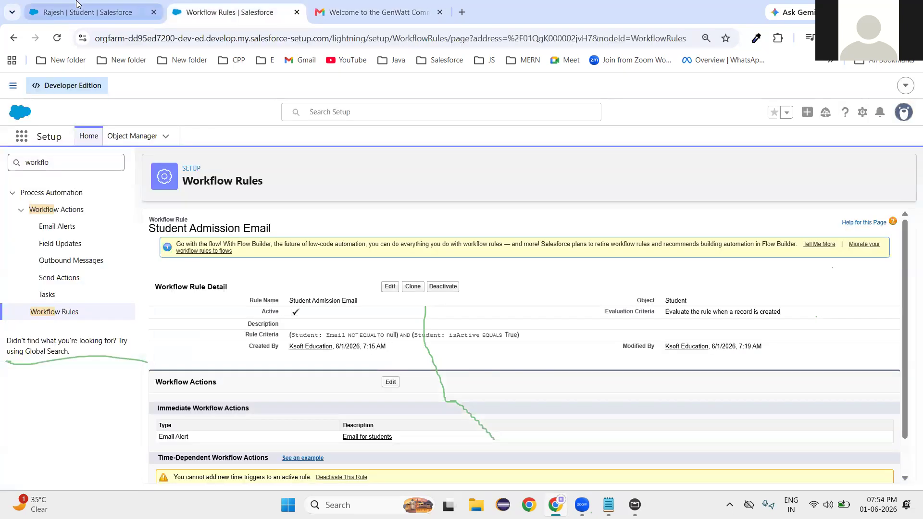
pyautogui.click(77, 5)
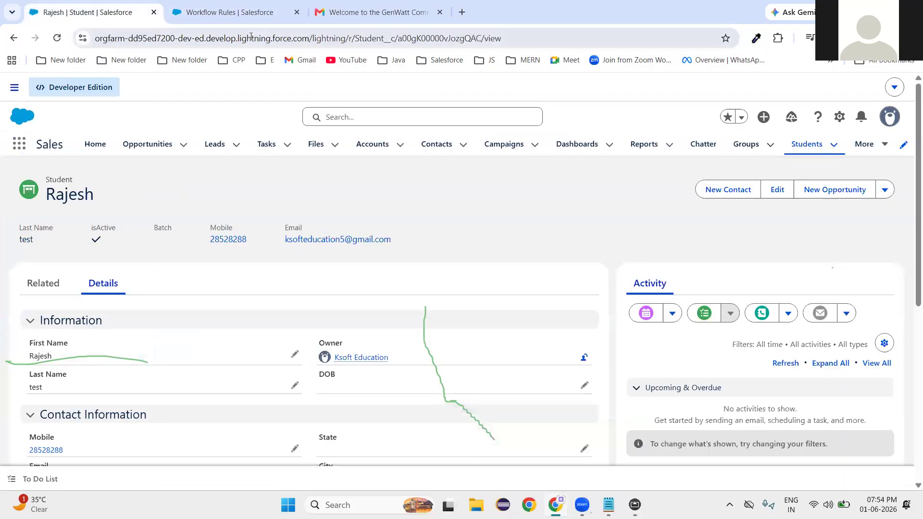
pyautogui.click(235, 14)
pyautogui.moveTo(61, 166); pyautogui.dragTo(0, 166)
pyautogui.press('BackSpace')
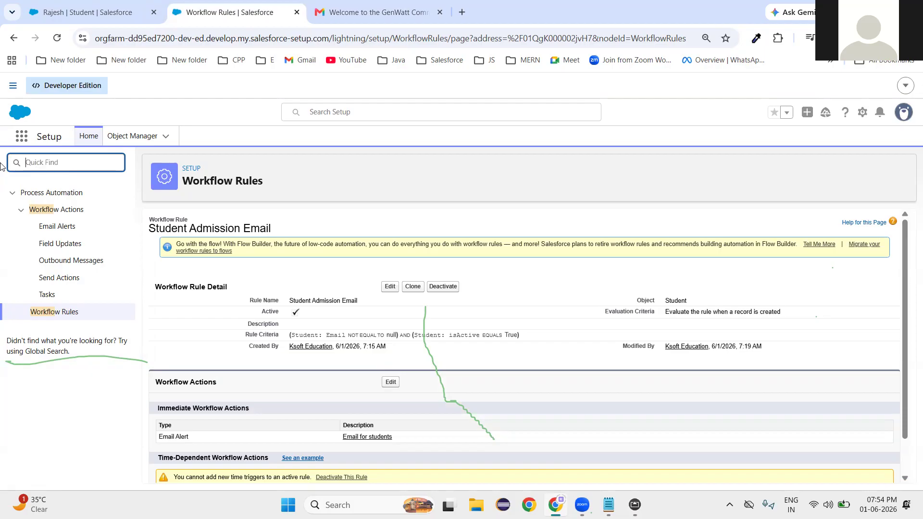
pyautogui.write('em')
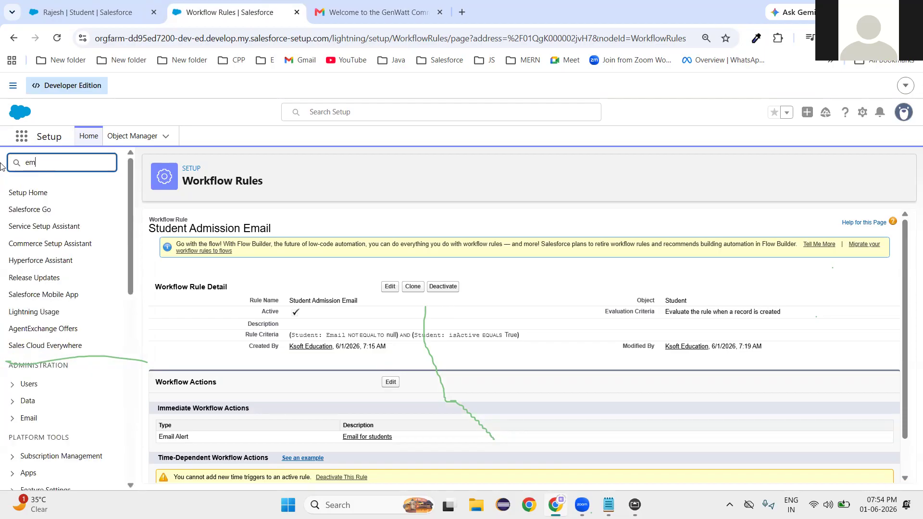
pyautogui.write('ail')
pyautogui.press('BackSpace')
pyautogui.press('BackSpace')
pyautogui.press('BackSpace')
pyautogui.press('BackSpace')
pyautogui.press('BackSpace')
pyautogui.press('BackSpace')
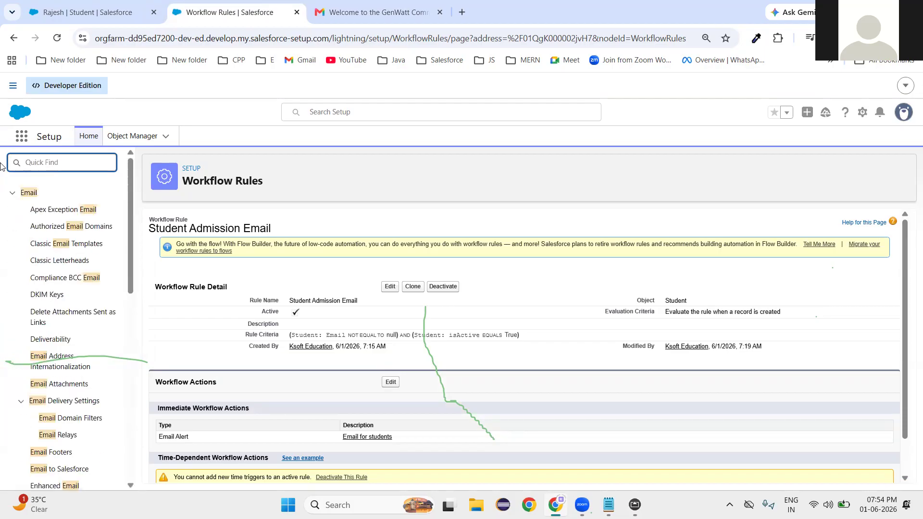
pyautogui.write('class')
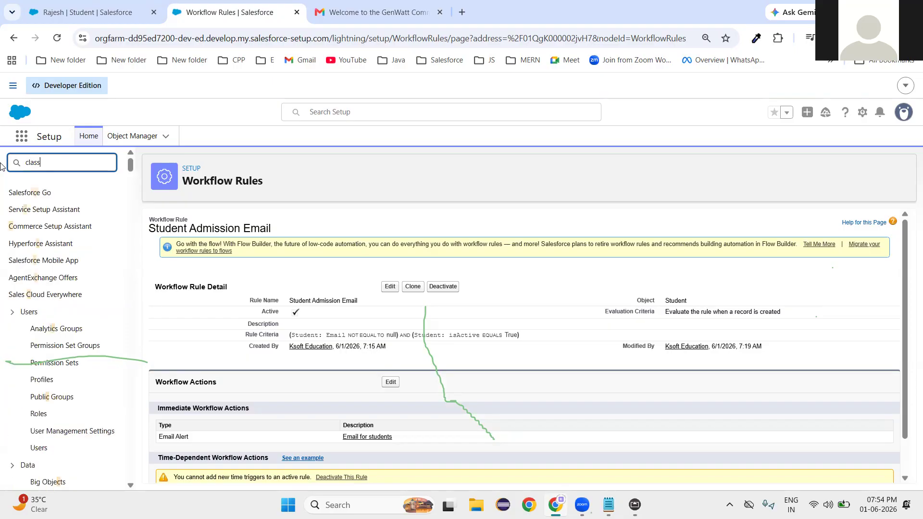
pyautogui.click(38, 208)
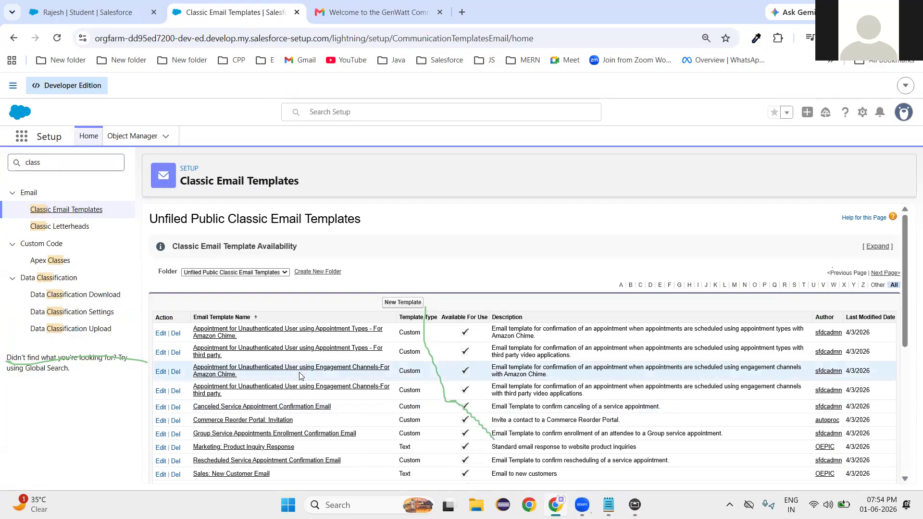
pyautogui.scroll(-3, 299, 376)
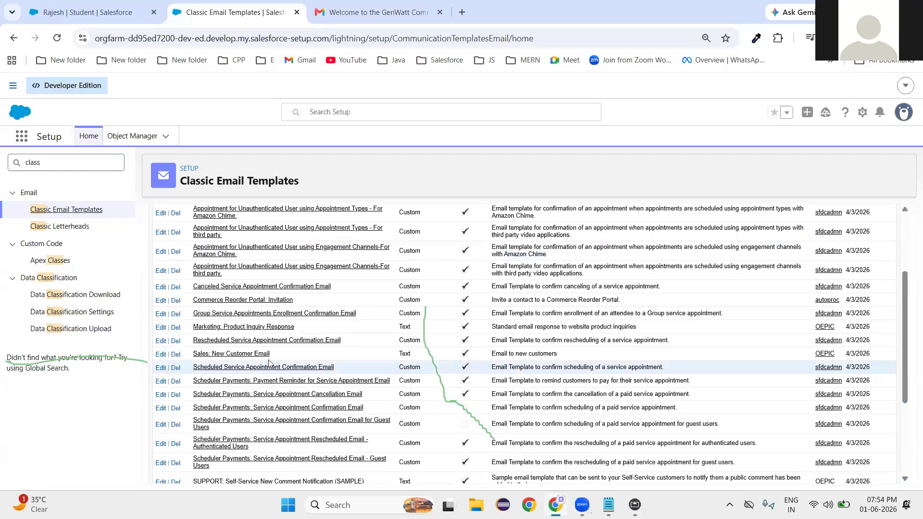
pyautogui.click(251, 355)
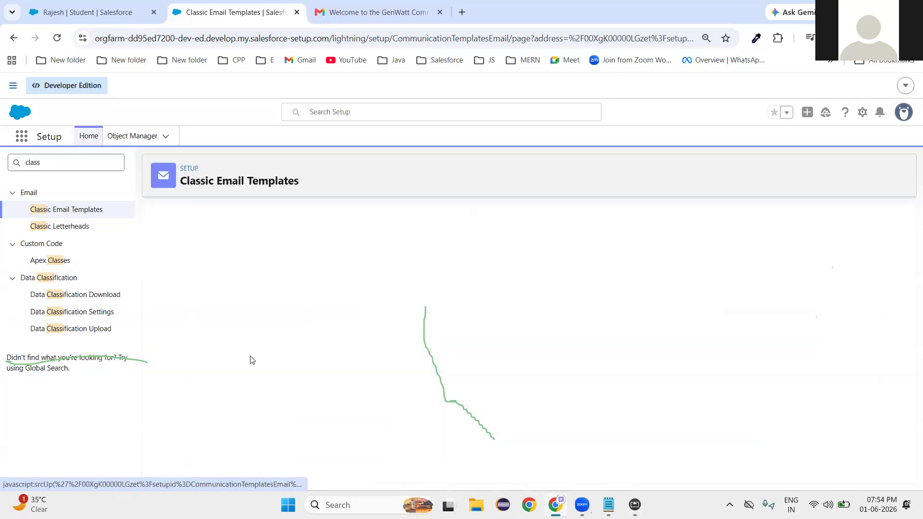
pyautogui.scroll(-3, 354, 408)
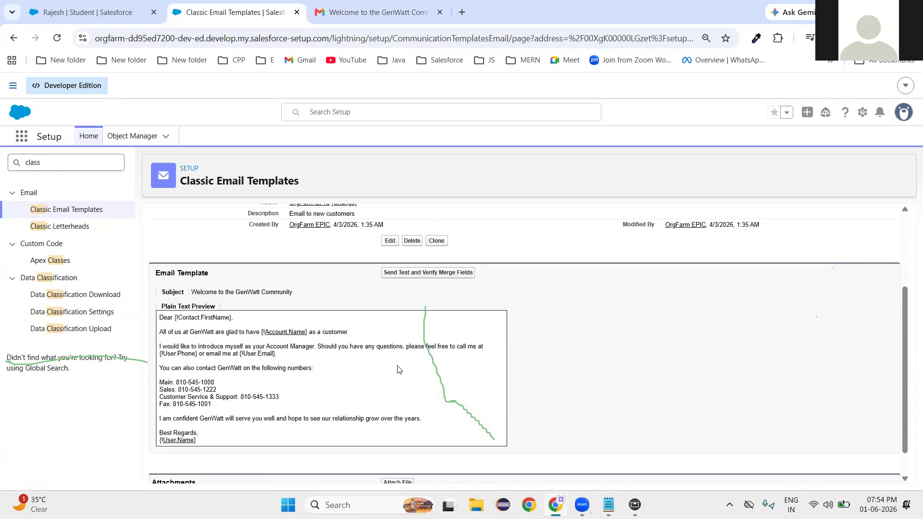
pyautogui.moveTo(160, 316); pyautogui.dragTo(245, 440)
pyautogui.click(245, 443)
pyautogui.hotkey('ctrl', '+')
pyautogui.scroll(-1, 638, 416)
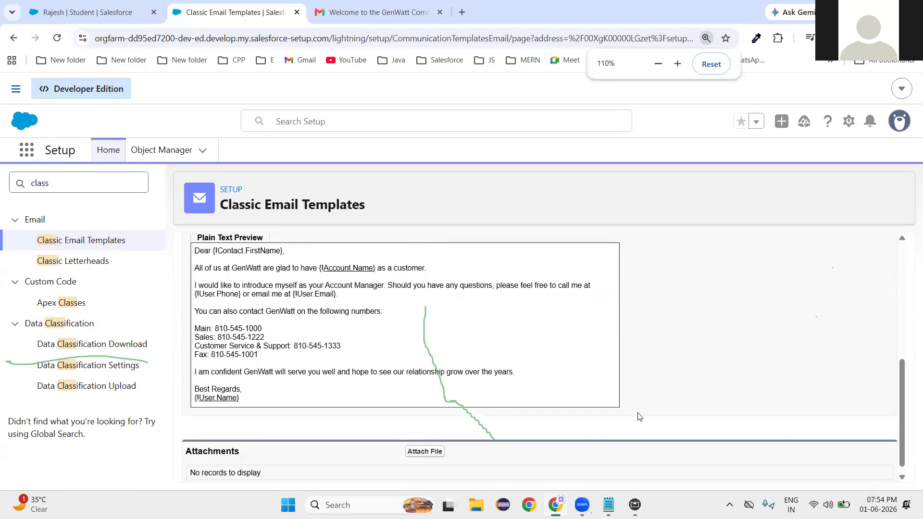
pyautogui.scroll(1, 270, 325)
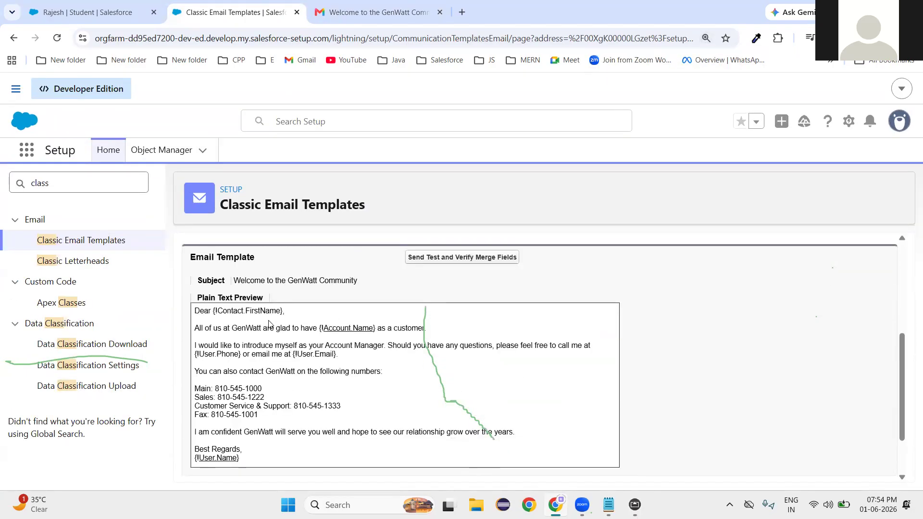
pyautogui.scroll(1, 270, 325)
pyautogui.moveTo(215, 370); pyautogui.dragTo(283, 371)
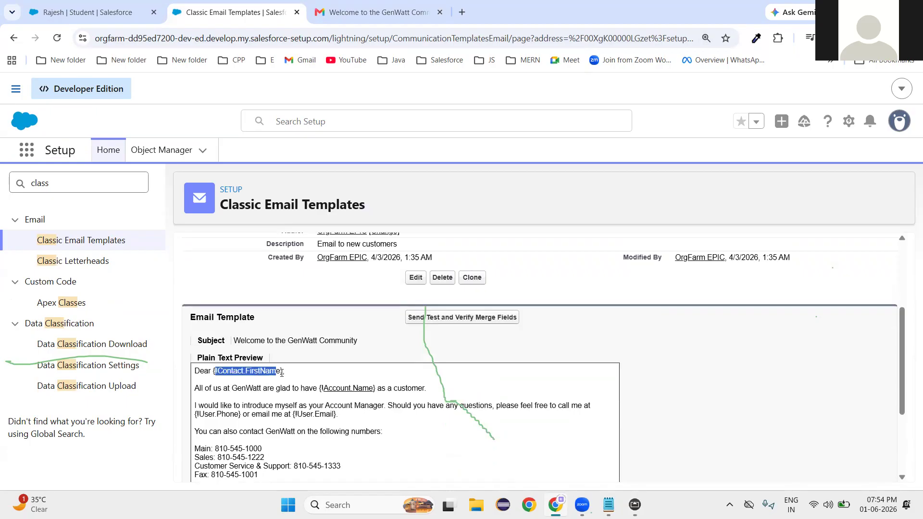
pyautogui.click(276, 374)
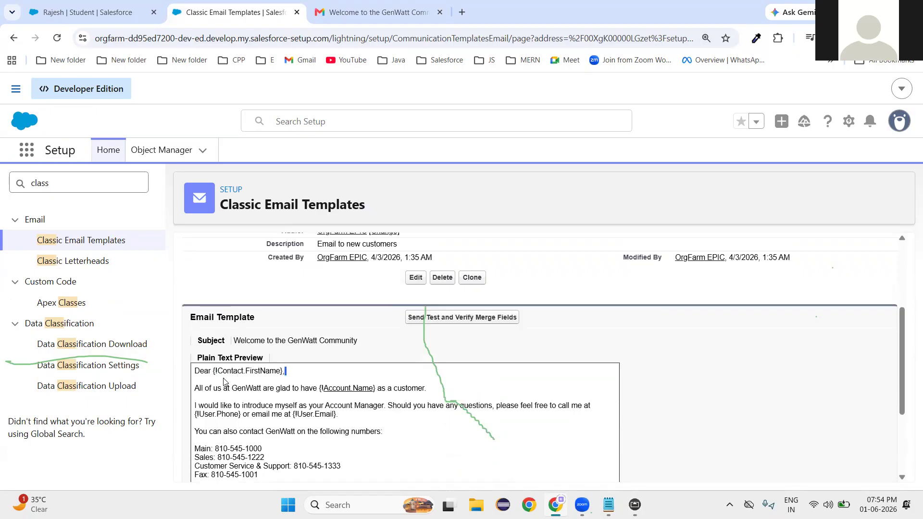
pyautogui.moveTo(286, 371); pyautogui.dragTo(213, 375)
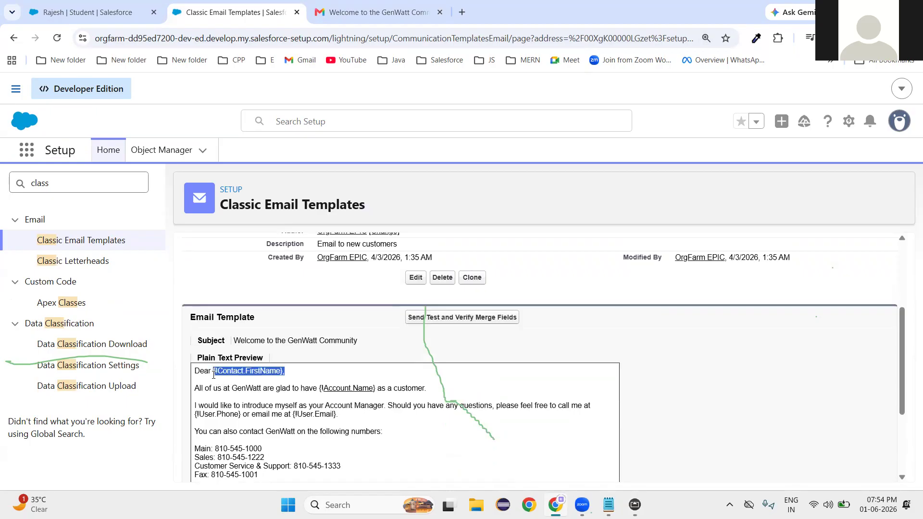
pyautogui.click(306, 377)
pyautogui.moveTo(318, 387); pyautogui.dragTo(382, 388)
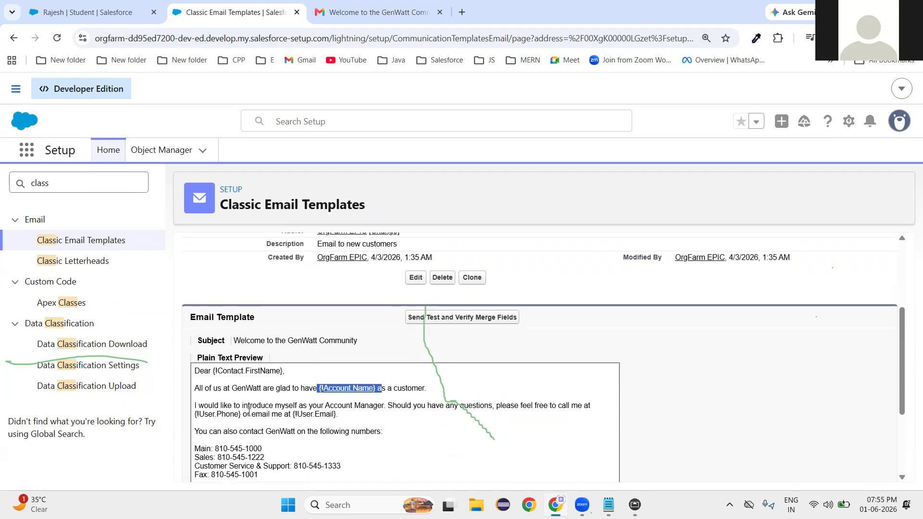
pyautogui.moveTo(241, 414); pyautogui.dragTo(191, 337)
pyautogui.moveTo(344, 419); pyautogui.dragTo(288, 416)
pyautogui.scroll(-3, 276, 451)
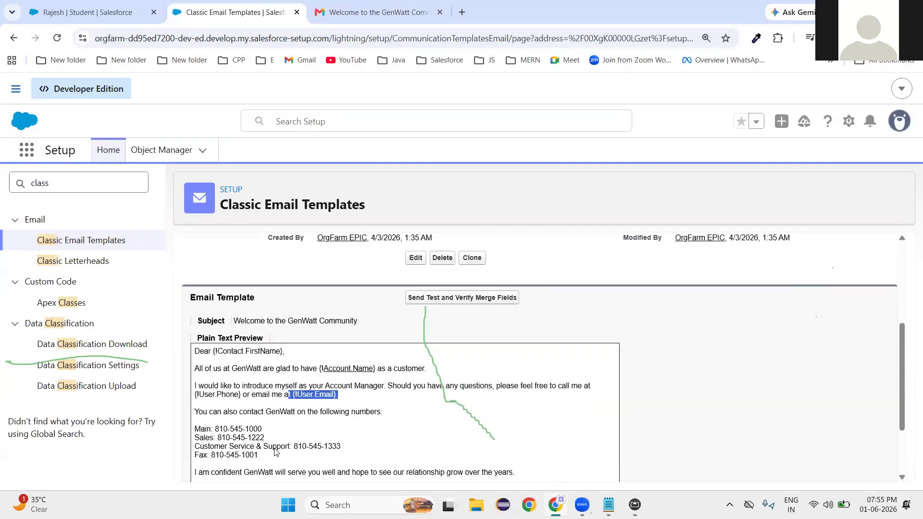
pyautogui.click(245, 399)
pyautogui.moveTo(245, 399); pyautogui.dragTo(192, 403)
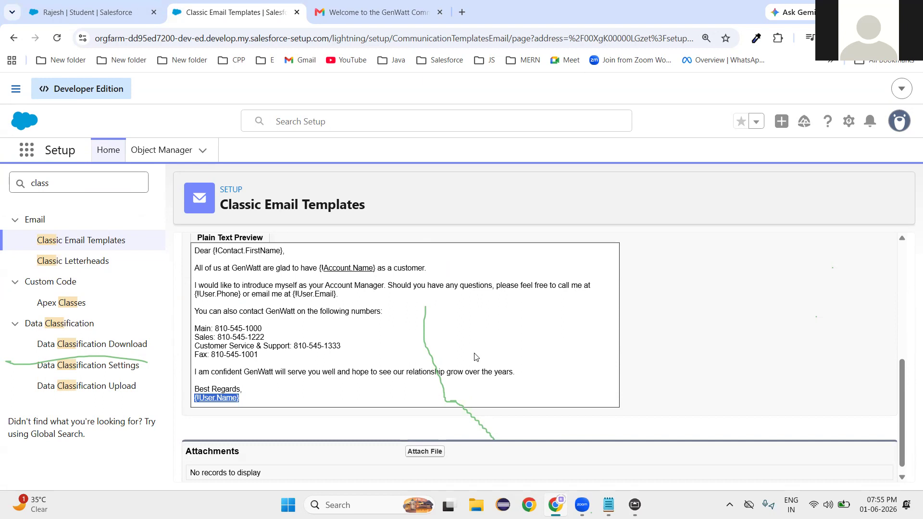
pyautogui.scroll(3, 474, 356)
pyautogui.scroll(-3, 474, 355)
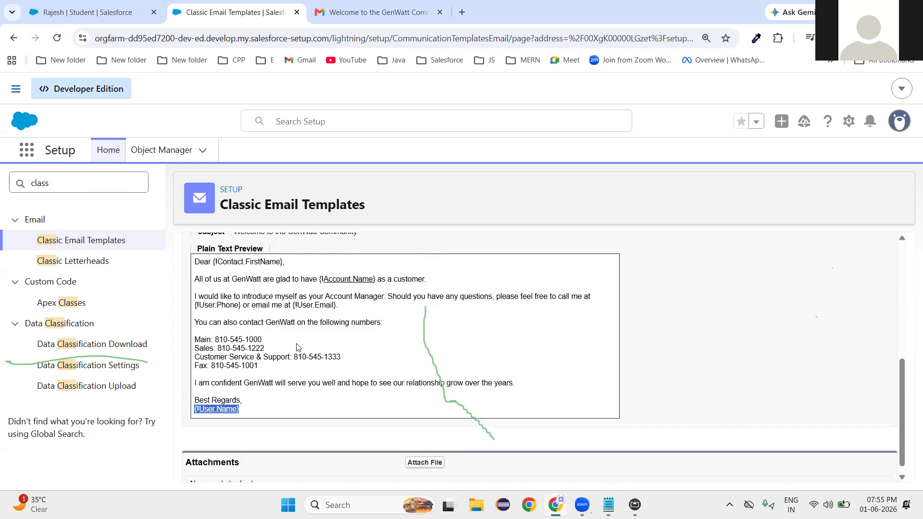
pyautogui.click(267, 392)
pyautogui.moveTo(267, 394); pyautogui.dragTo(215, 444)
pyautogui.scroll(-1, 215, 444)
pyautogui.click(397, 415)
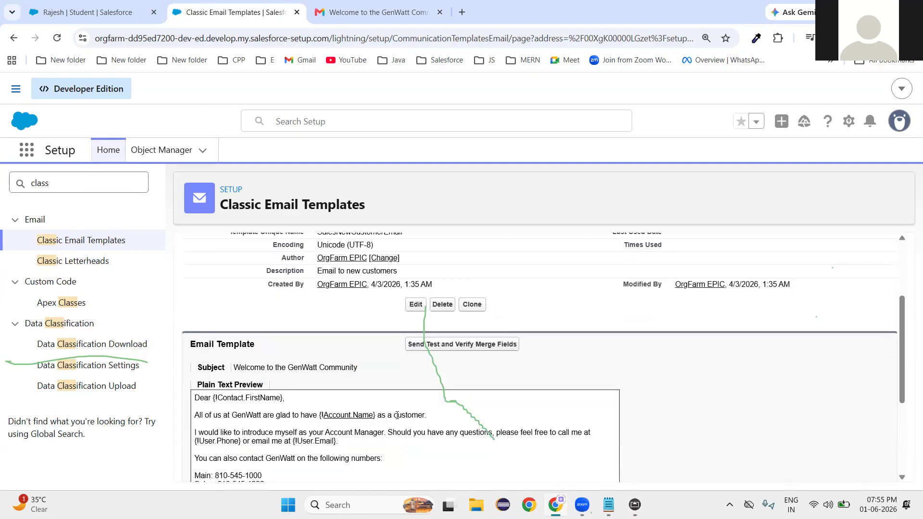
pyautogui.scroll(-2, 398, 416)
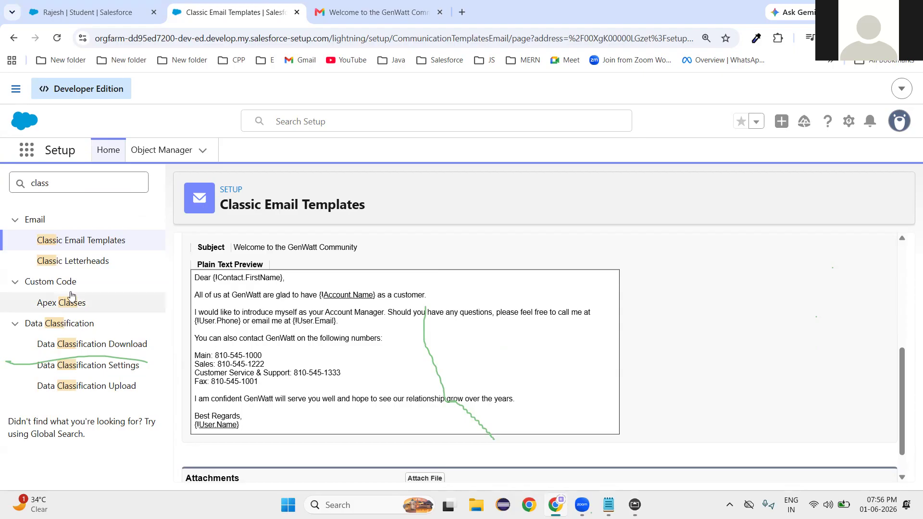
pyautogui.click(71, 245)
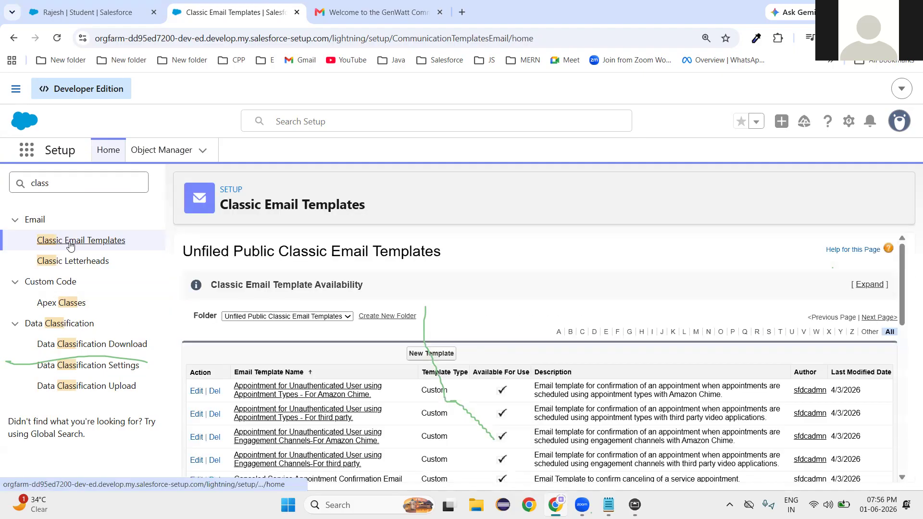
# Begin a New Template from Classic Email Templates, keeping Text as the template type.
pyautogui.scroll(-2, 582, 355)
pyautogui.click(432, 294)
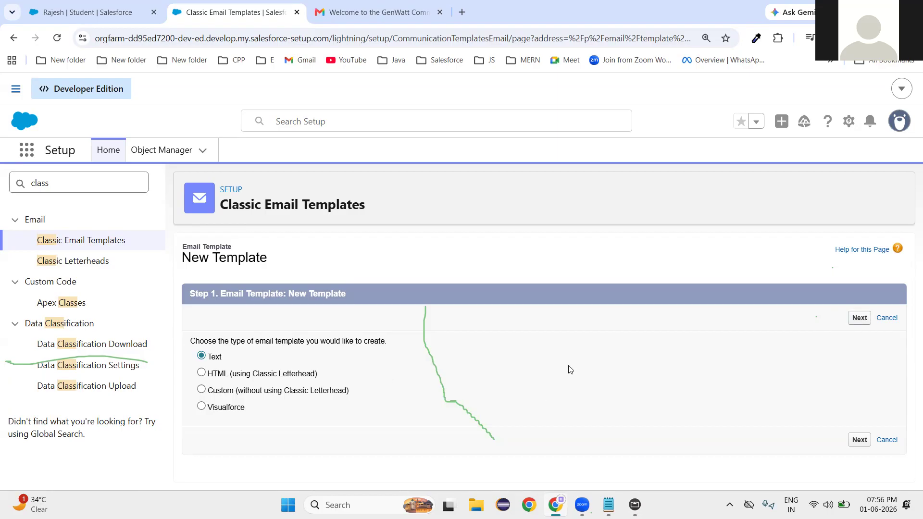
pyautogui.hotkey('ctrl', '-')
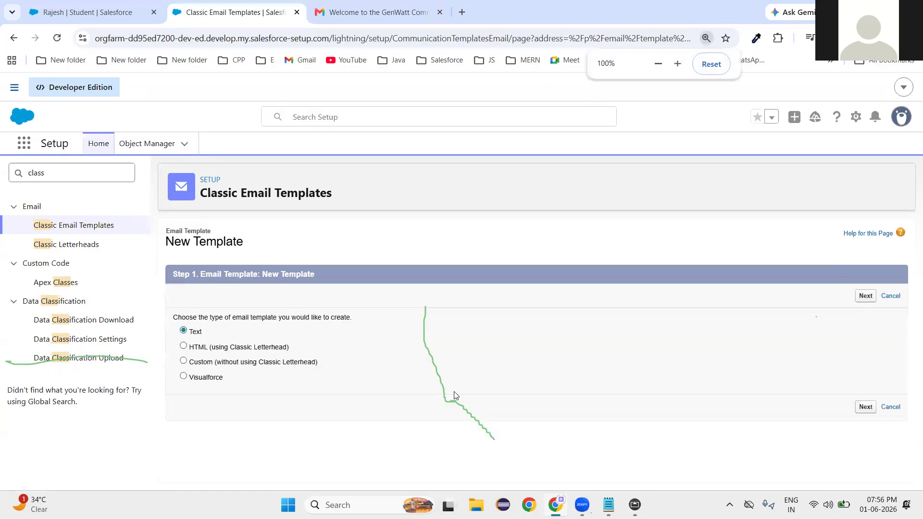
# Type 'Hello' to begin the template's email body.
pyautogui.doubleClick(523, 442)
pyautogui.click(499, 440)
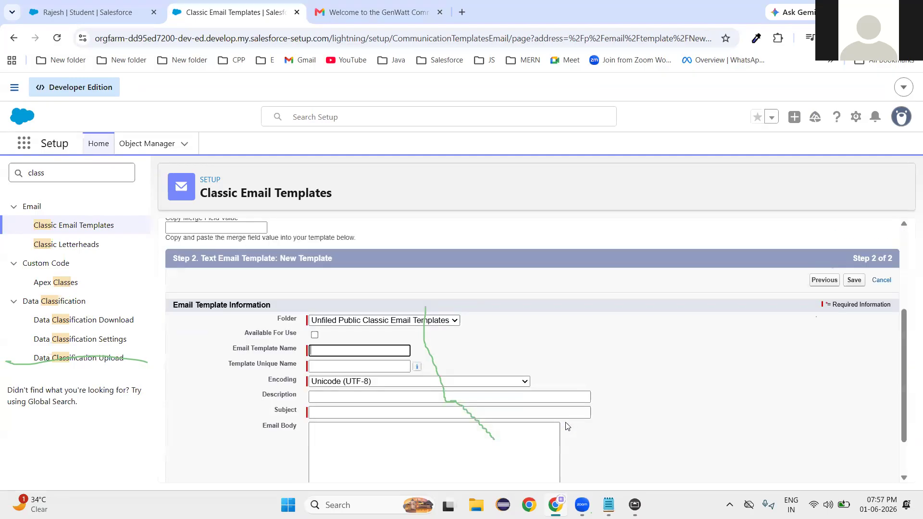
pyautogui.scroll(2, 578, 379)
pyautogui.scroll(1, 538, 336)
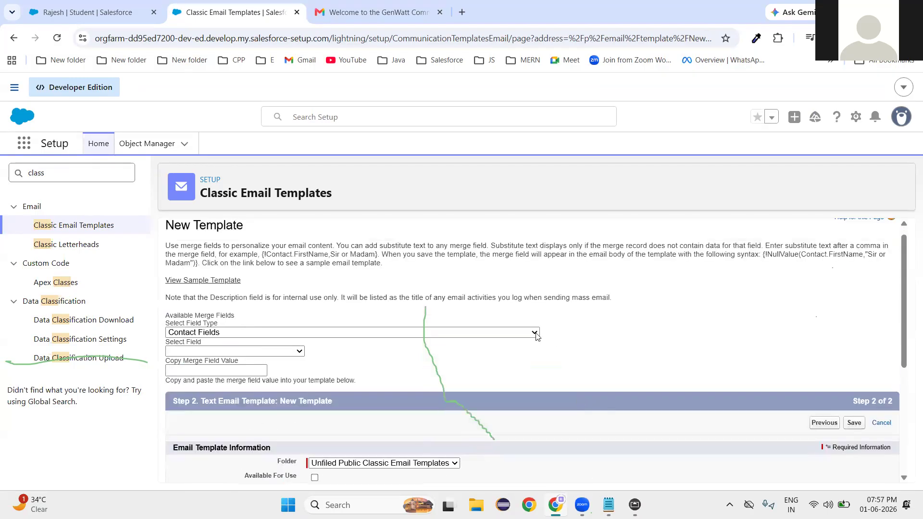
pyautogui.scroll(-5, 537, 336)
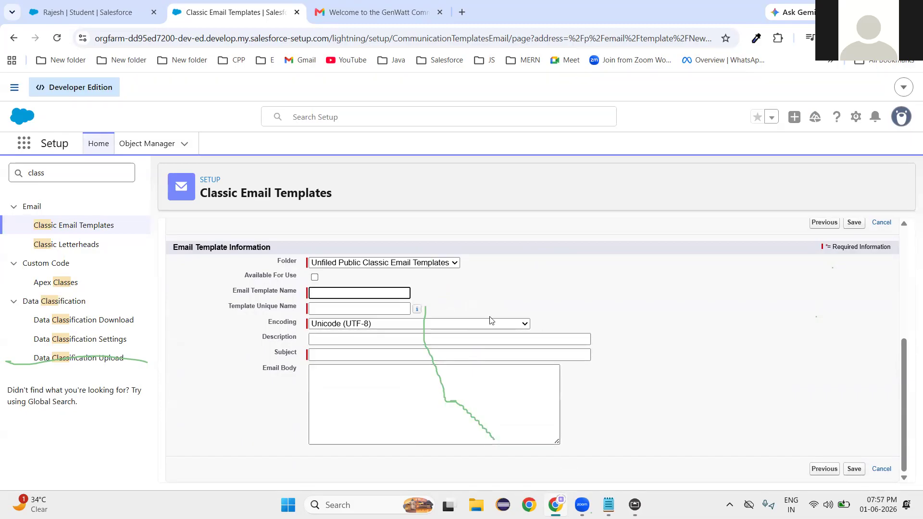
pyautogui.click(424, 410)
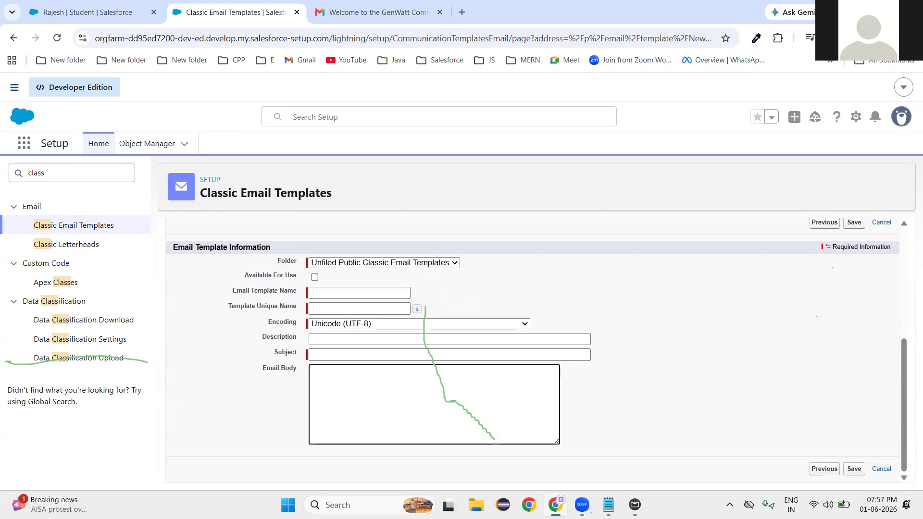
pyautogui.write('Hello')
# Try the placeholder names 'Raj' and 'Student Name' after Hello, then delete them.
pyautogui.write('Raj')
pyautogui.click(398, 312)
pyautogui.moveTo(417, 309)
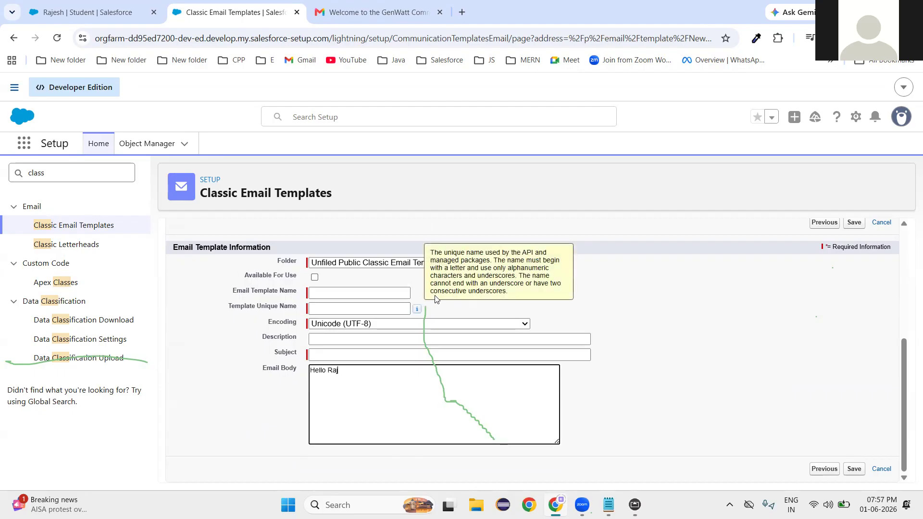
pyautogui.doubleClick(332, 373)
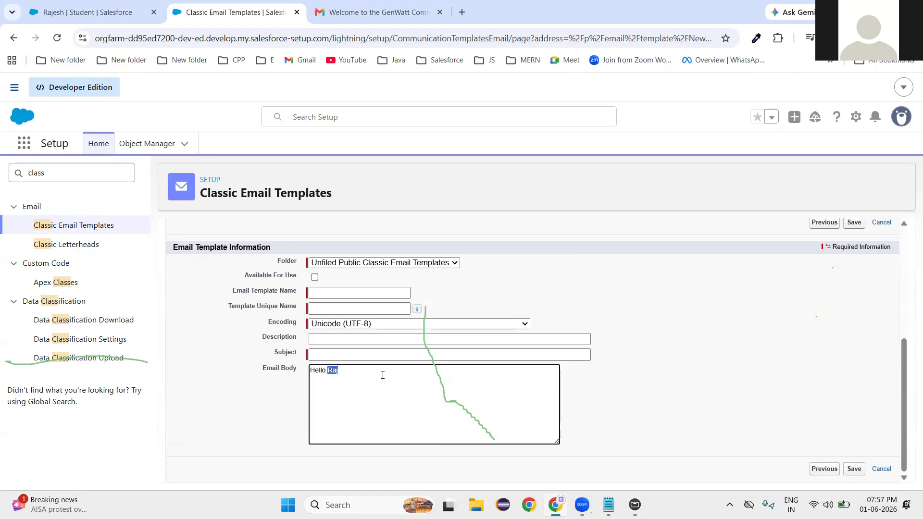
pyautogui.press('BackSpace')
pyautogui.write('Student Name')
pyautogui.moveTo(329, 371); pyautogui.dragTo(394, 370)
pyautogui.press('BackSpace')
pyautogui.scroll(4, 401, 367)
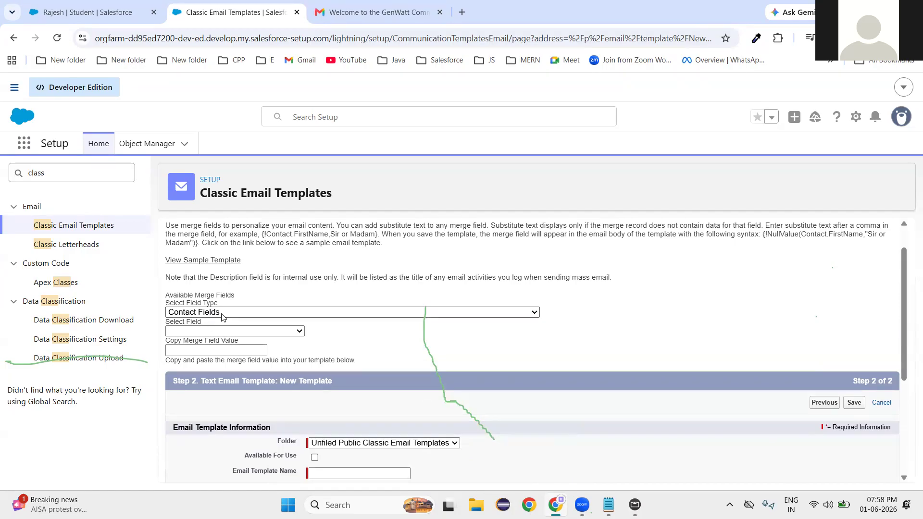
# Choose Student Fields as the merge field type and First Name as the field.
pyautogui.click(223, 314)
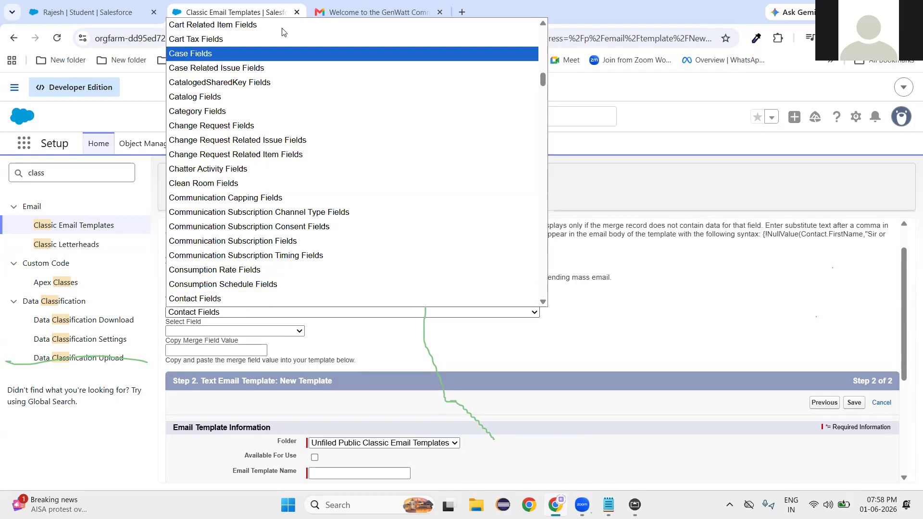
pyautogui.scroll(-6, 313, 260)
pyautogui.scroll(-20, 319, 266)
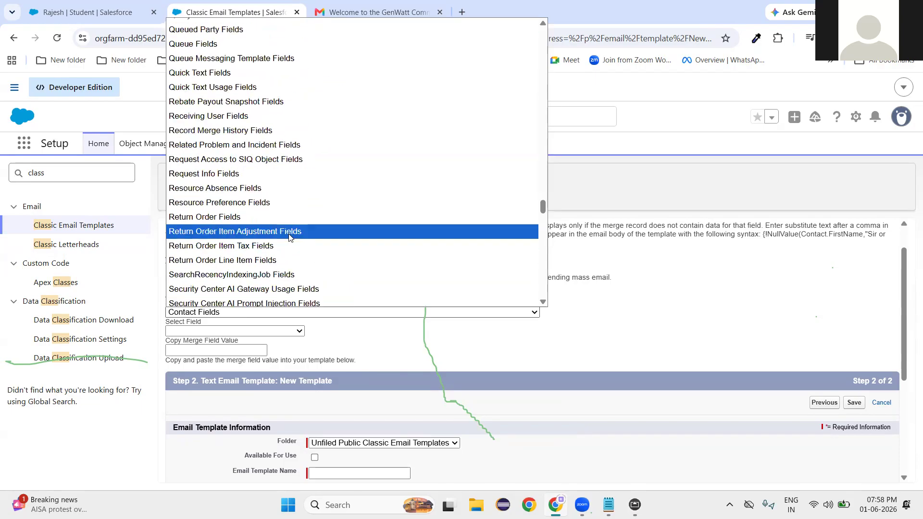
pyautogui.scroll(-20, 292, 243)
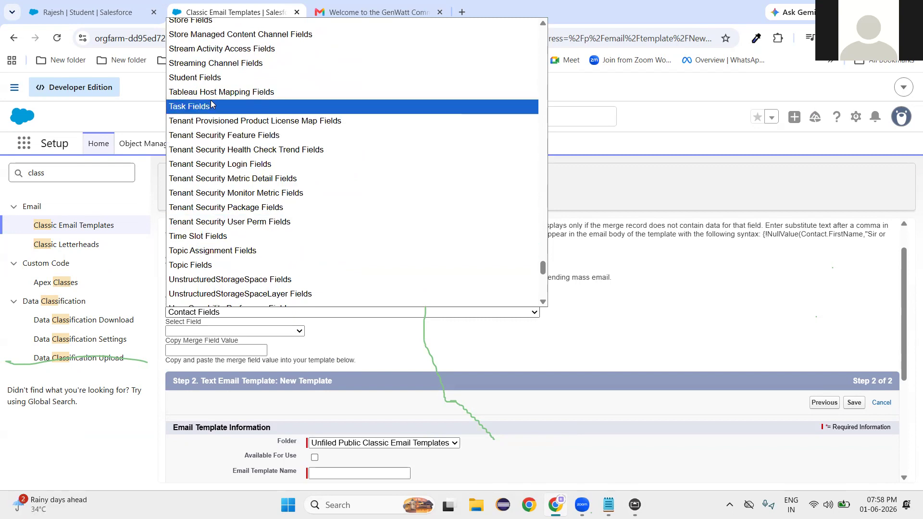
pyautogui.click(208, 78)
pyautogui.click(236, 331)
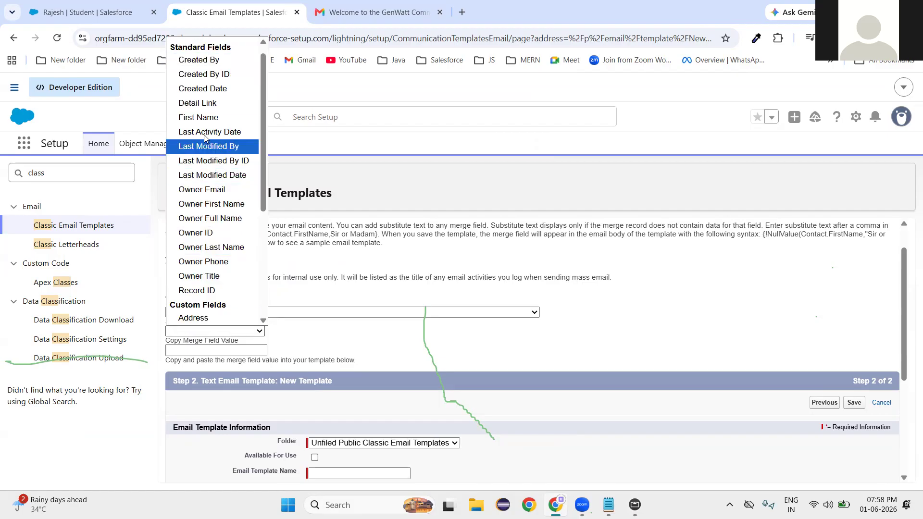
pyautogui.scroll(-3, 204, 240)
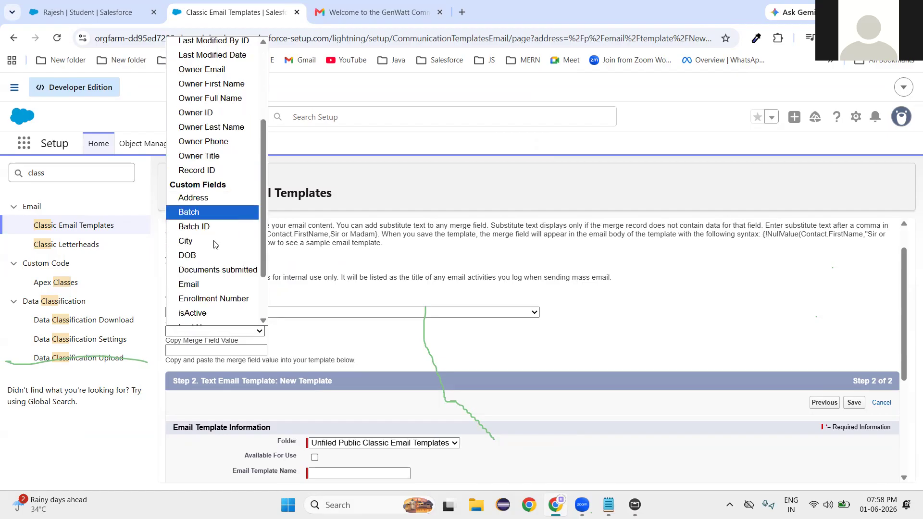
pyautogui.scroll(-2, 216, 260)
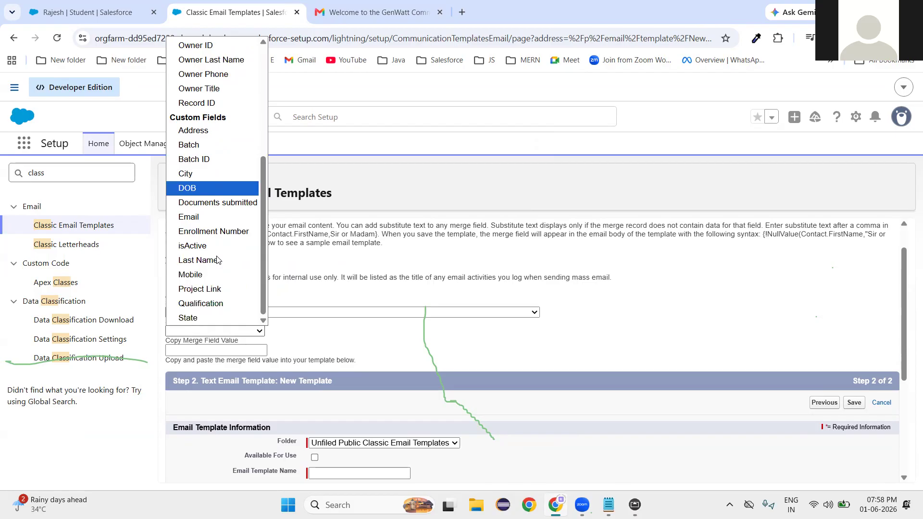
pyautogui.scroll(3, 209, 201)
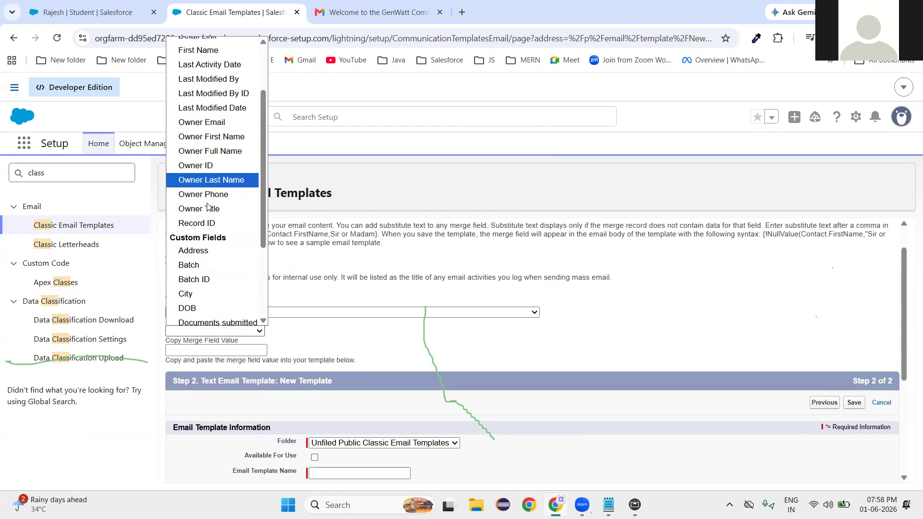
pyautogui.scroll(2, 209, 208)
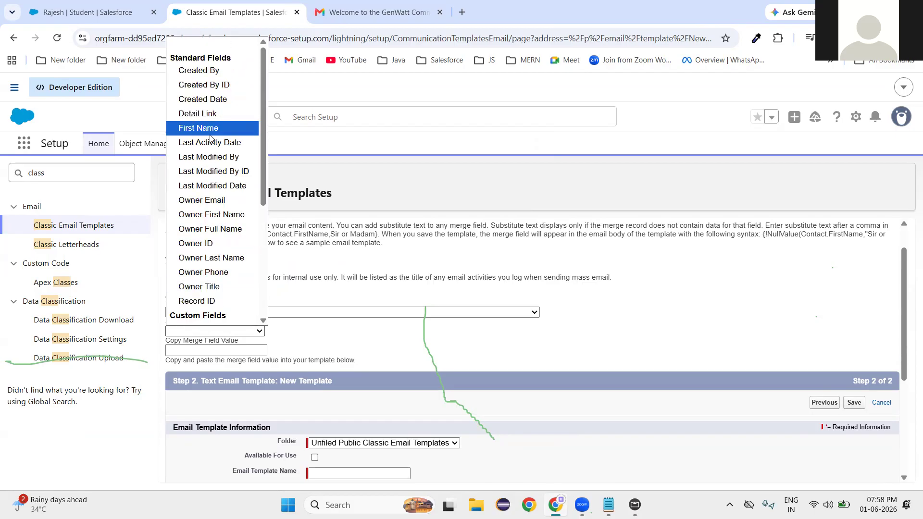
pyautogui.click(210, 134)
pyautogui.hotkey('ctrl', 'c')
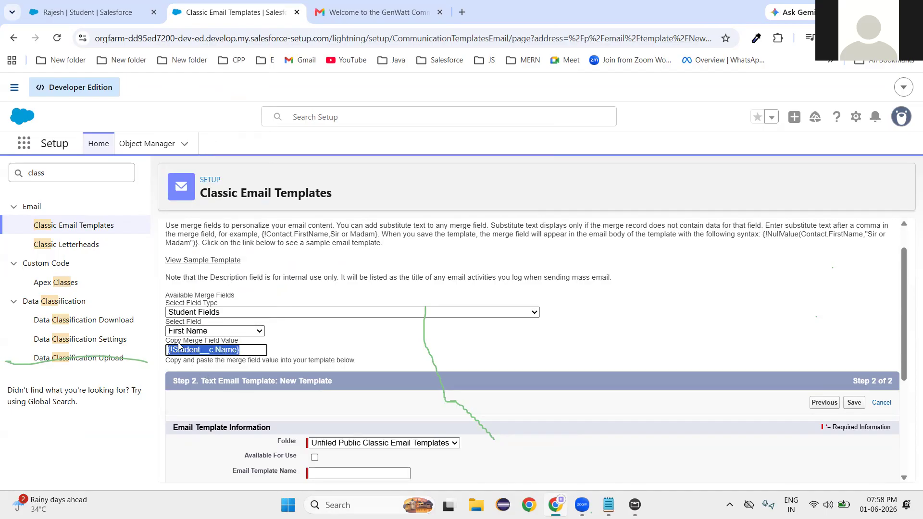
# Paste {!Student__c.Name} after Hello, then add the KSoft Education Salesforce Internship admission confirmation and Thank You.
pyautogui.scroll(-4, 406, 395)
pyautogui.click(339, 373)
pyautogui.hotkey('ctrl', 'v')
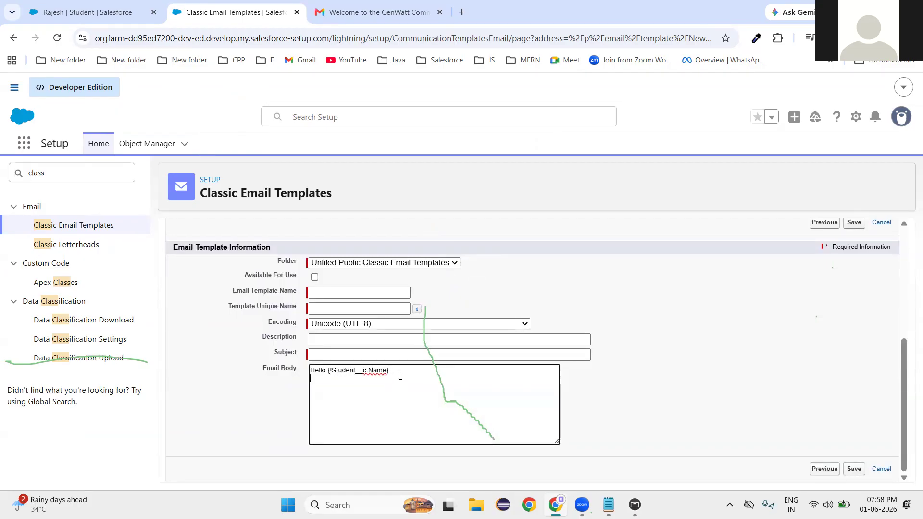
pyautogui.press('Return')
pyautogui.write('Your Admission is confirmed at KSoft Education')
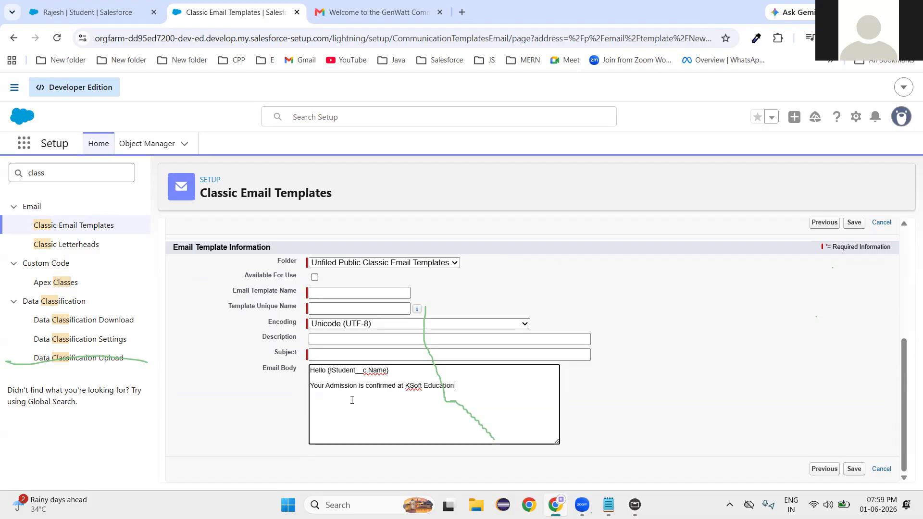
pyautogui.write(' for the course')
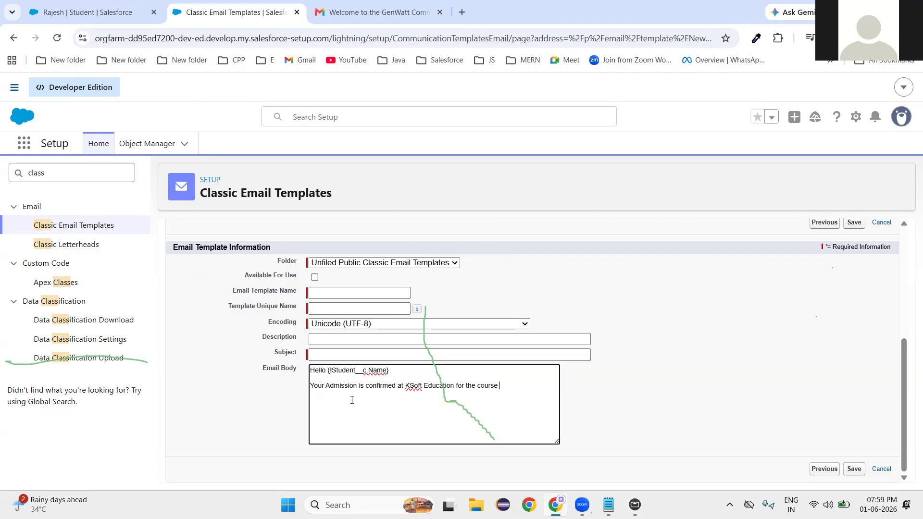
pyautogui.write('Salesforce Internship')
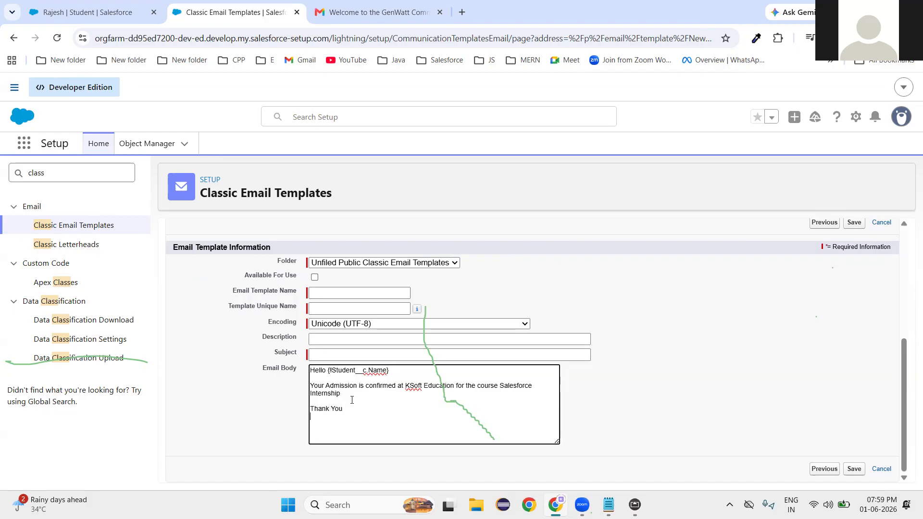
pyautogui.press('Return')
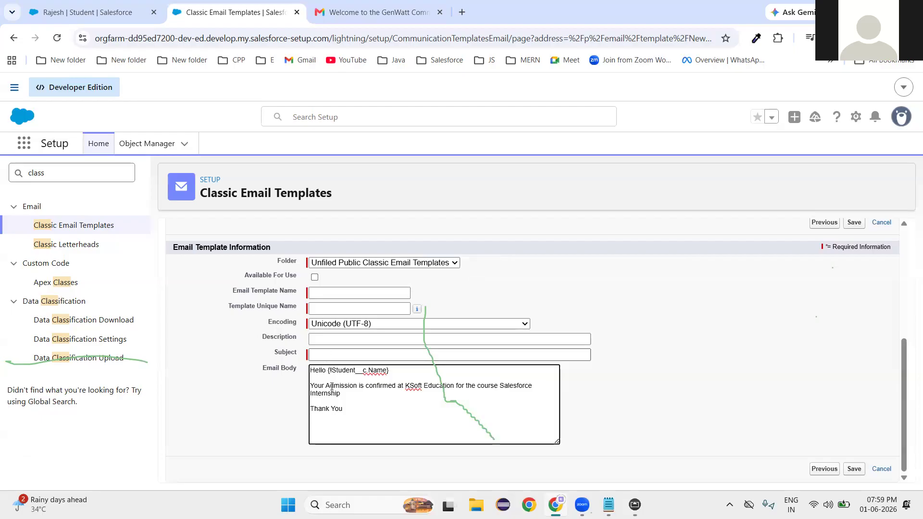
pyautogui.click(359, 355)
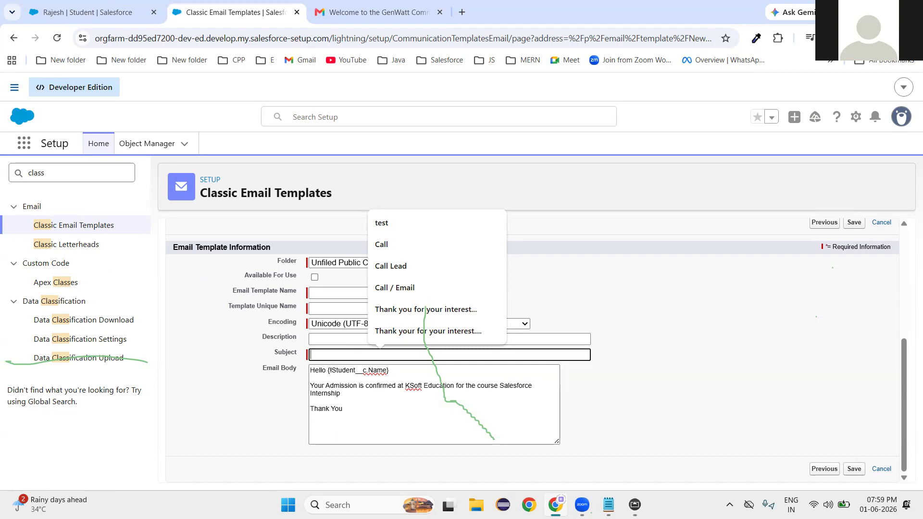
# Enter the subject 'Admission Notification' and tick Available For Use.
pyautogui.write('Admission Notification')
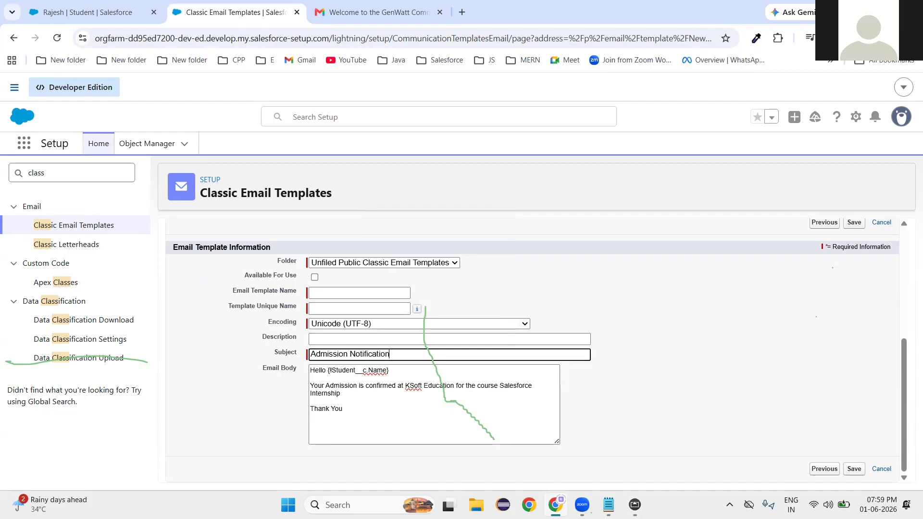
pyautogui.click(655, 314)
pyautogui.click(315, 278)
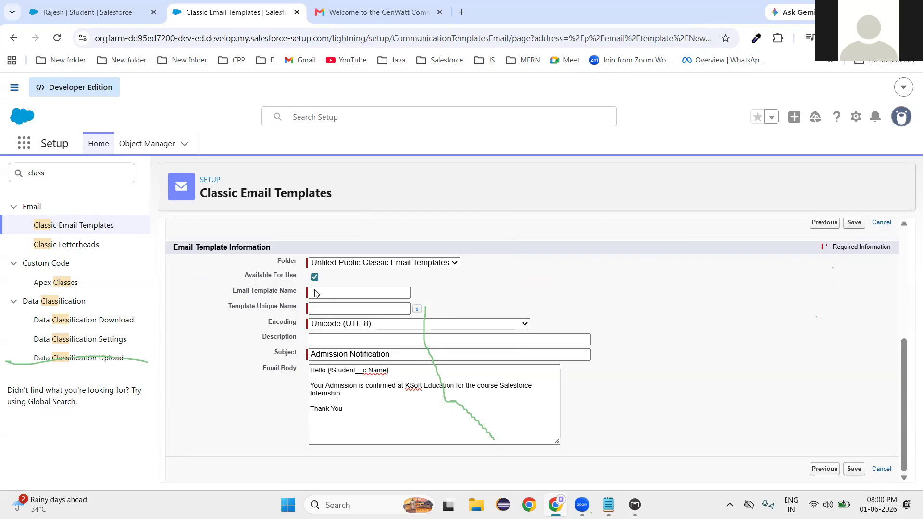
# Name the template 'student Admission template' and save it.
pyautogui.click(357, 292)
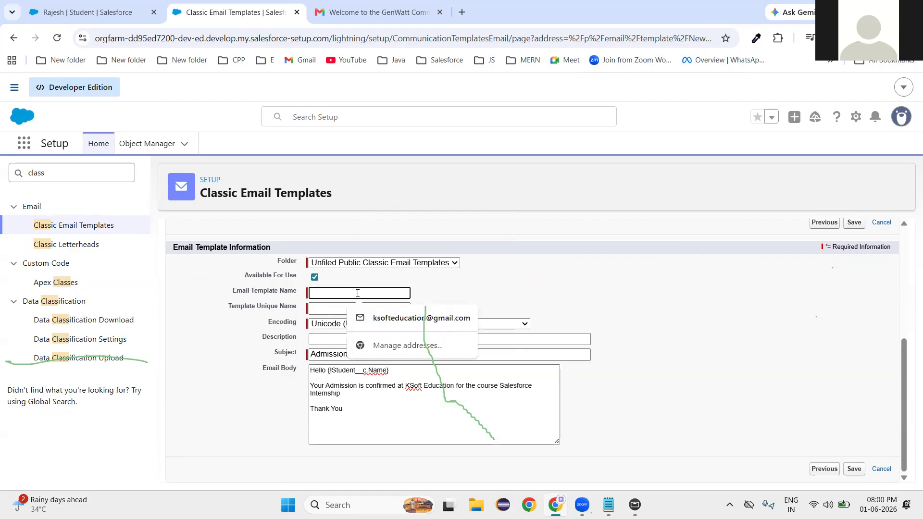
pyautogui.write('student A')
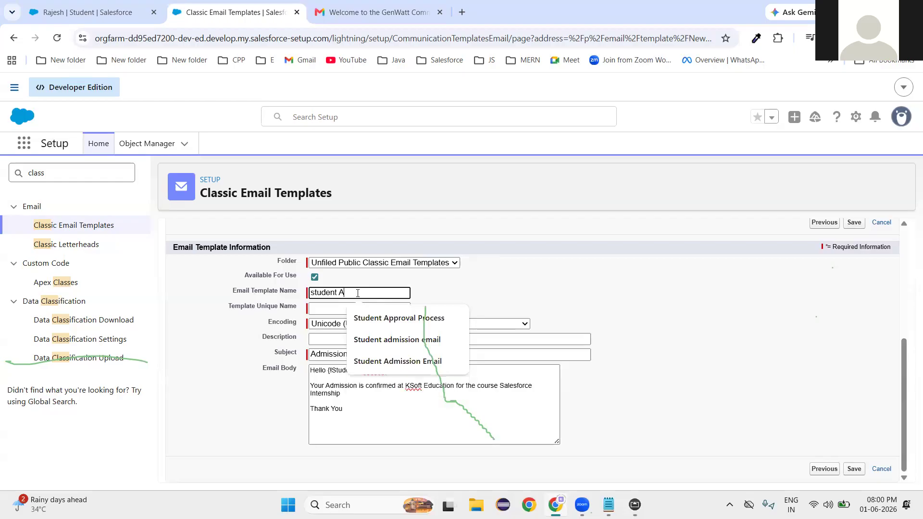
pyautogui.write('dmission templare')
pyautogui.press('BackSpace')
pyautogui.press('BackSpace')
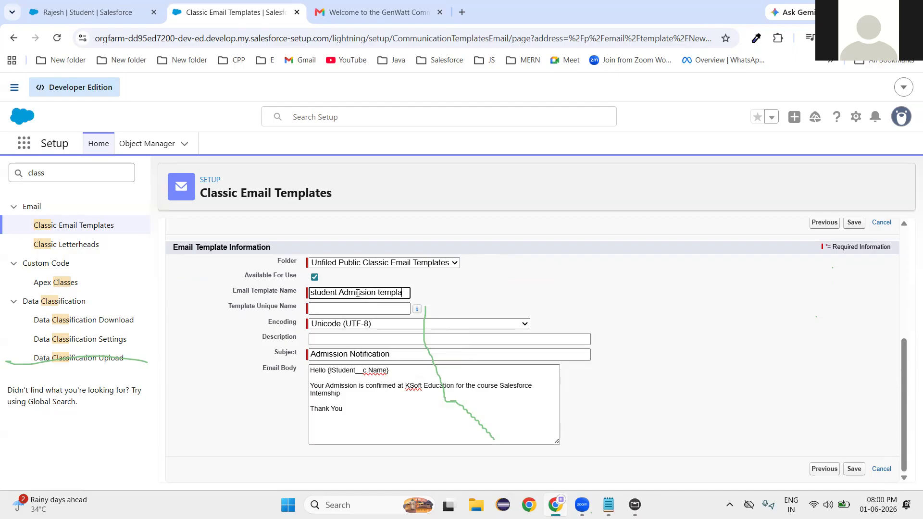
pyautogui.write('te')
pyautogui.scroll(1, 177, 433)
pyautogui.click(177, 433)
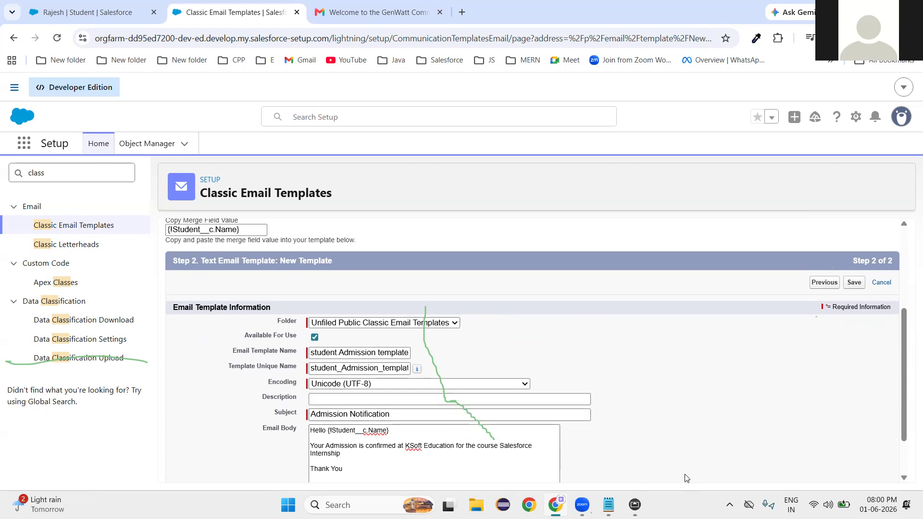
pyautogui.scroll(3, 687, 478)
pyautogui.scroll(-4, 687, 478)
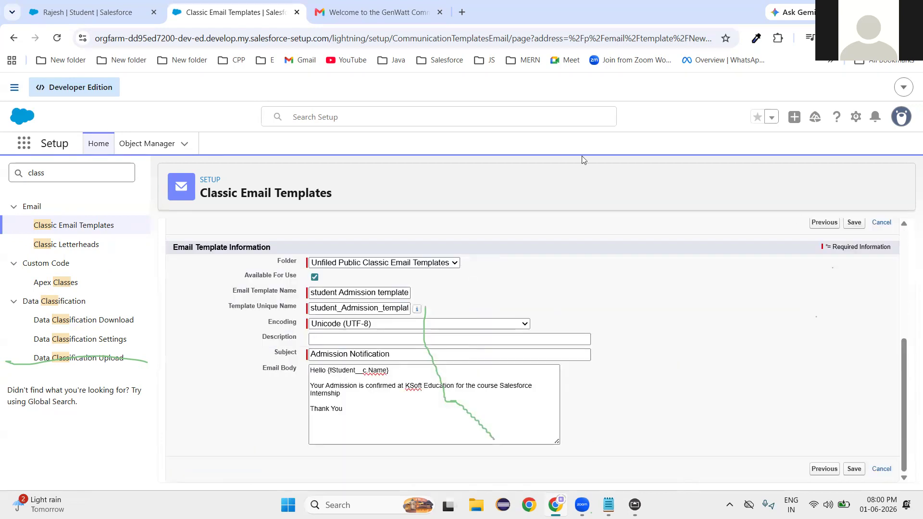
pyautogui.click(854, 223)
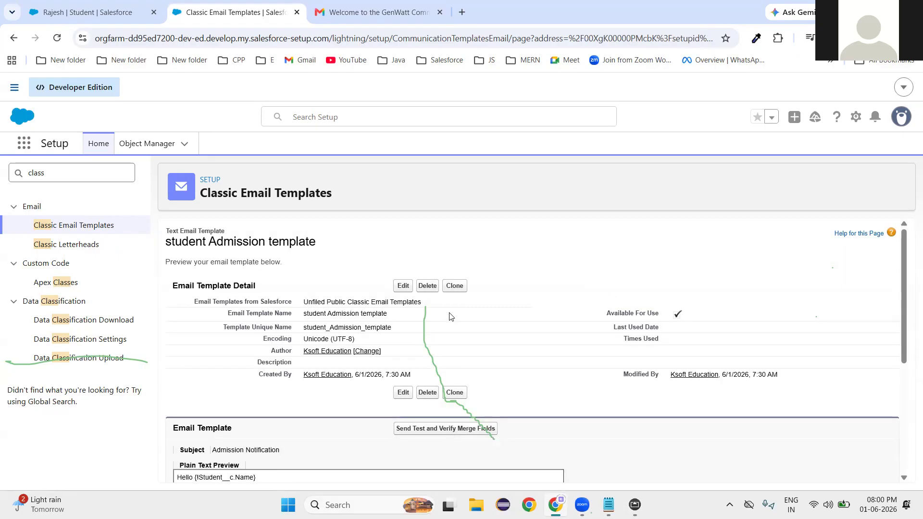
# Replace 'class' with 'workflo' in Setup Quick Find to list the workflow entries.
pyautogui.scroll(-4, 523, 353)
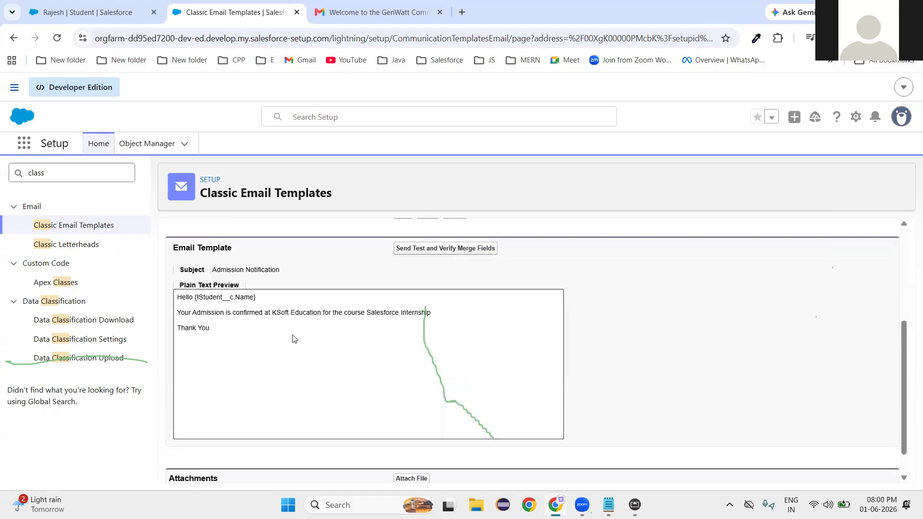
pyautogui.moveTo(177, 296); pyautogui.dragTo(231, 342)
pyautogui.click(703, 363)
pyautogui.moveTo(72, 174); pyautogui.dragTo(2, 176)
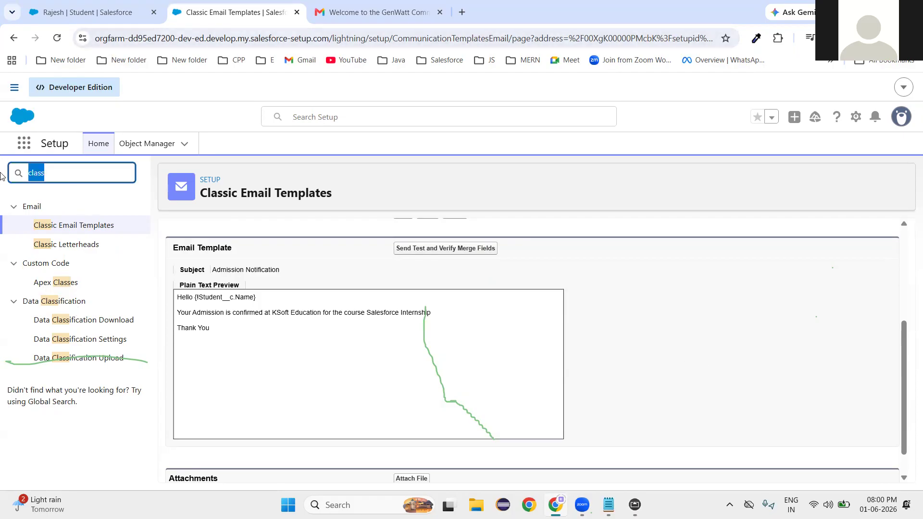
pyautogui.press('BackSpace')
pyautogui.write('workflo')
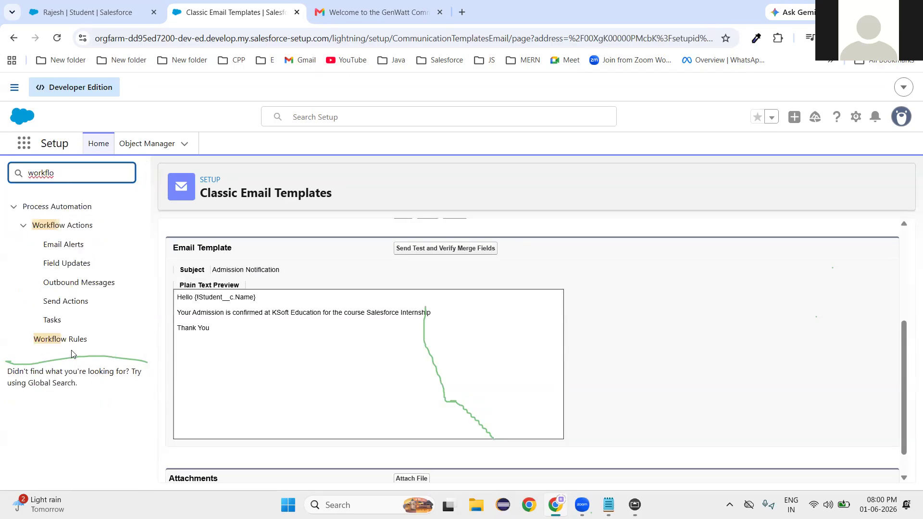
# Open the Student Admission Email workflow rule, edit it, and save it unchanged.
pyautogui.click(73, 341)
pyautogui.scroll(-3, 298, 399)
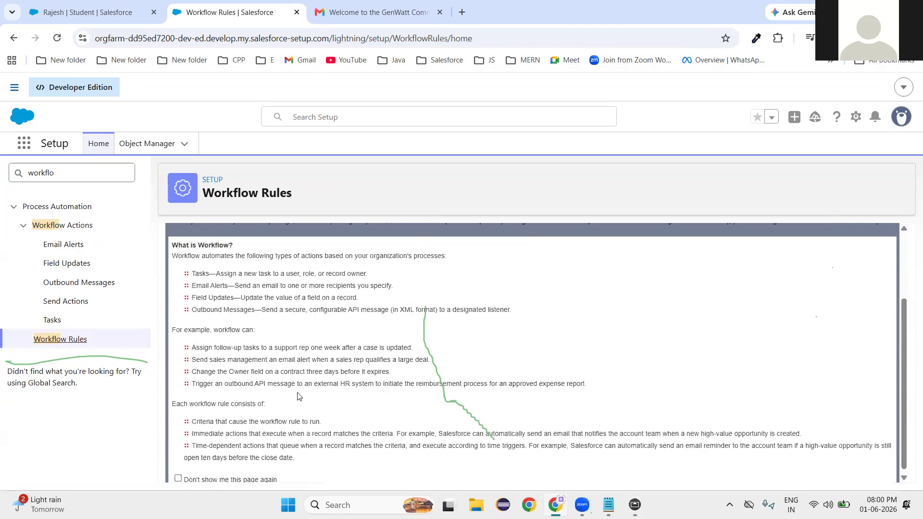
pyautogui.click(188, 453)
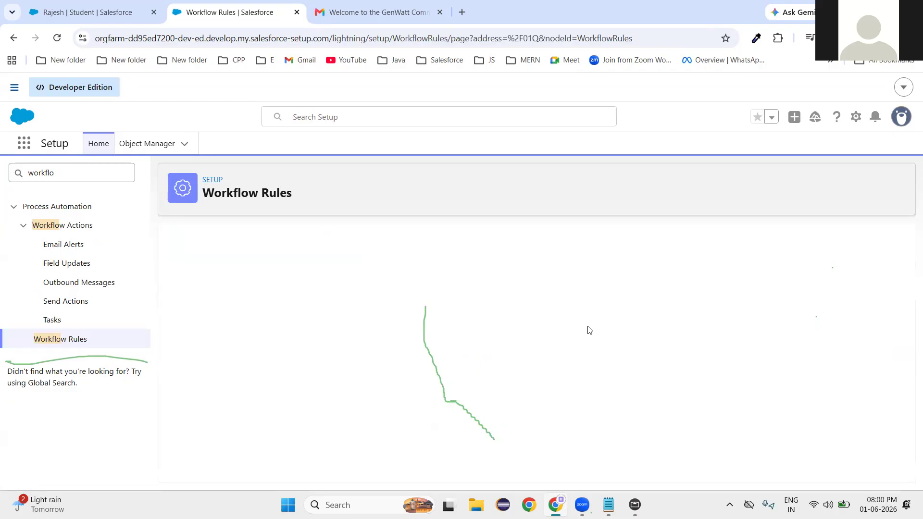
pyautogui.click(288, 444)
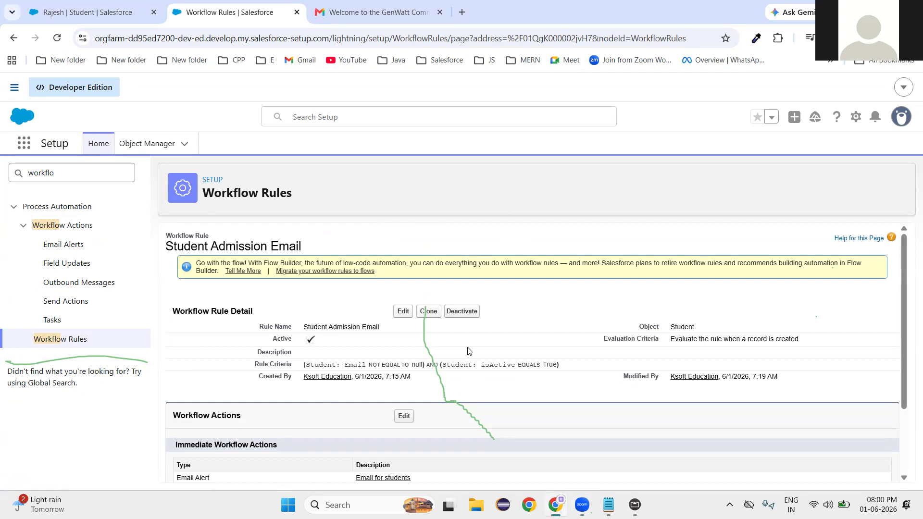
pyautogui.click(403, 311)
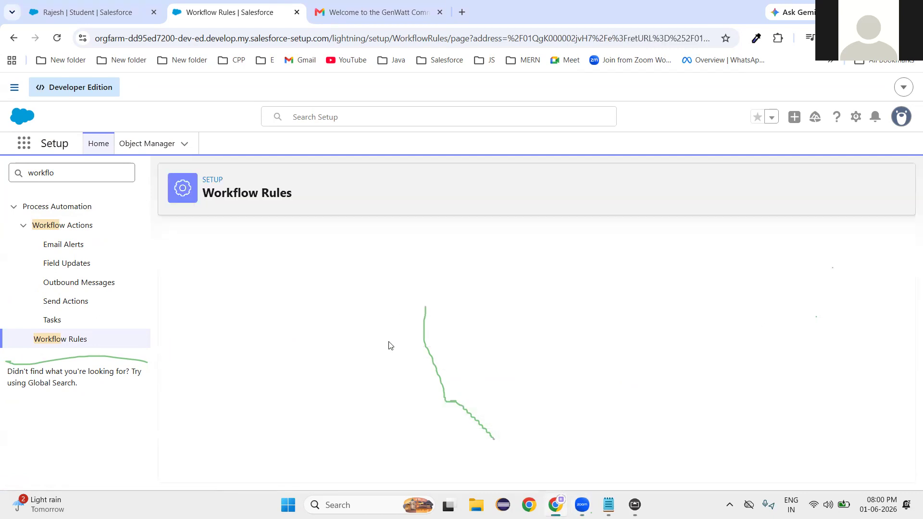
pyautogui.scroll(-3, 404, 385)
pyautogui.click(395, 466)
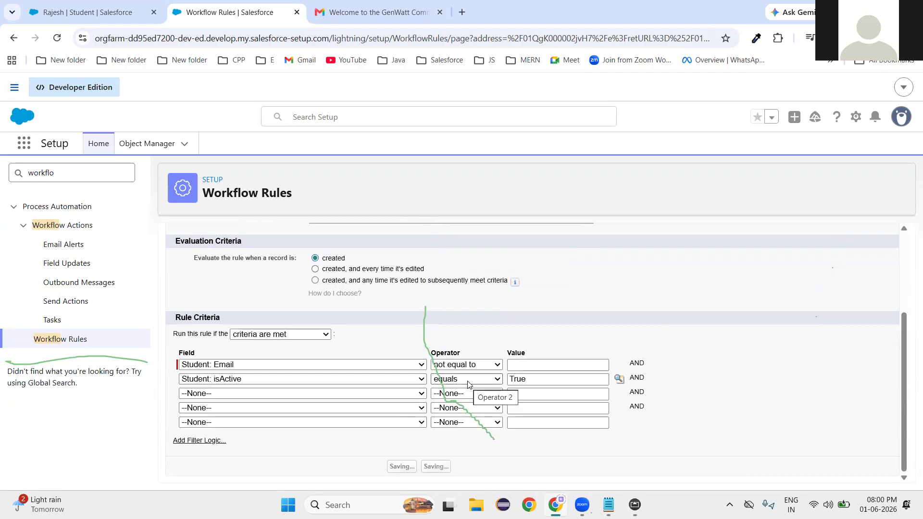
# Open the rule's workflow actions to reach the Email for students alert.
pyautogui.scroll(-2, 468, 383)
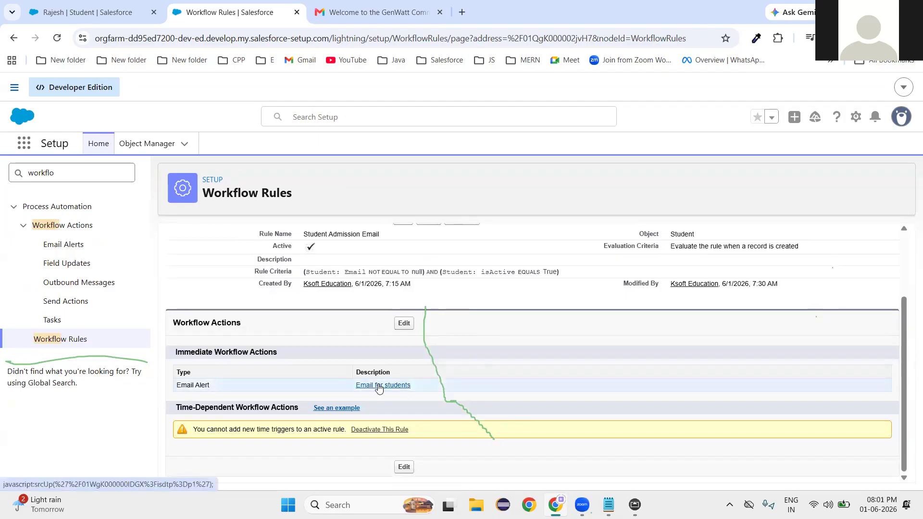
pyautogui.click(403, 323)
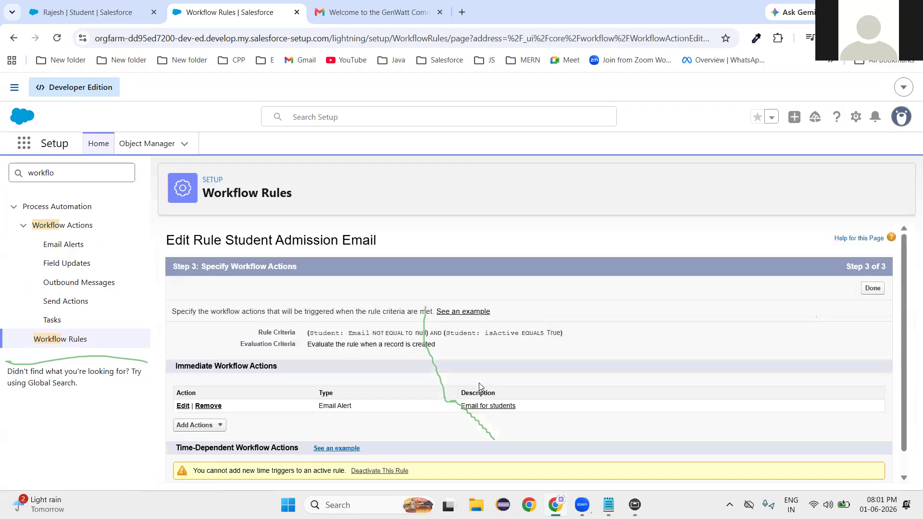
pyautogui.scroll(-1, 479, 383)
# Edit the Email for students alert and open its Email Template lookup list.
pyautogui.click(183, 382)
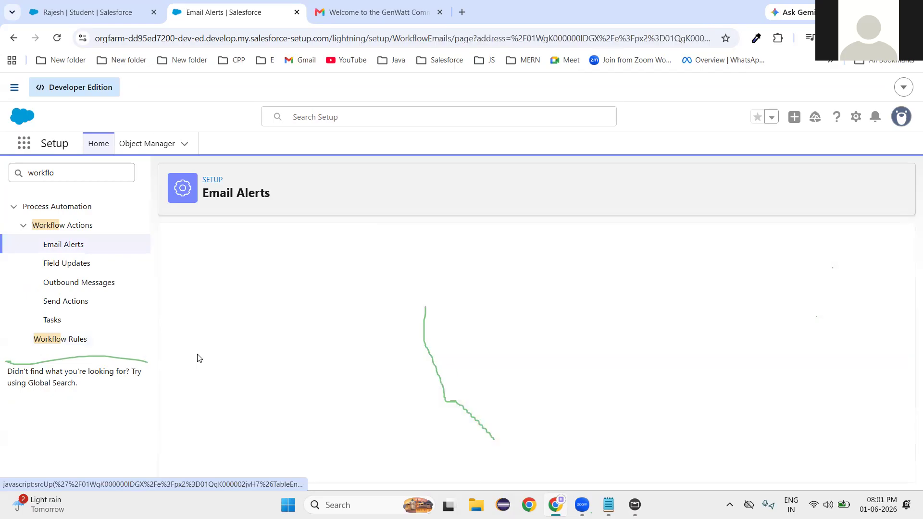
pyautogui.scroll(-5, 304, 269)
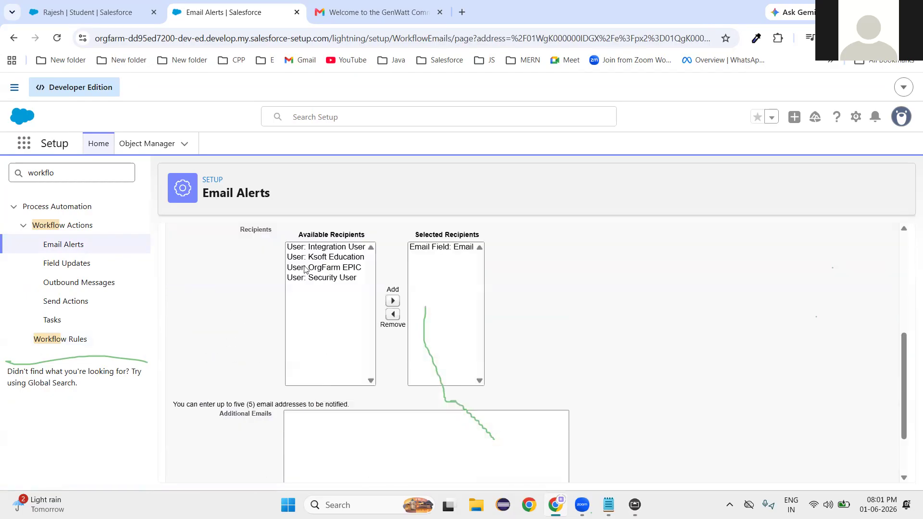
pyautogui.scroll(3, 334, 285)
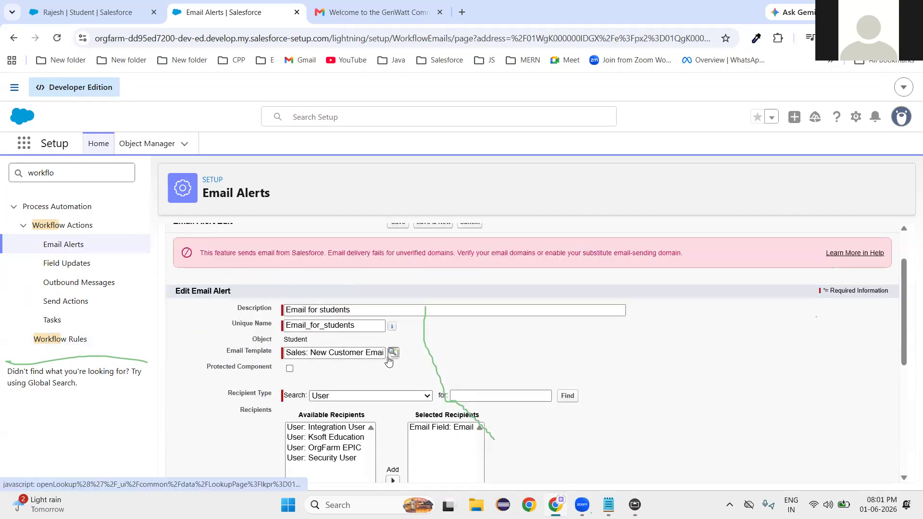
pyautogui.click(392, 353)
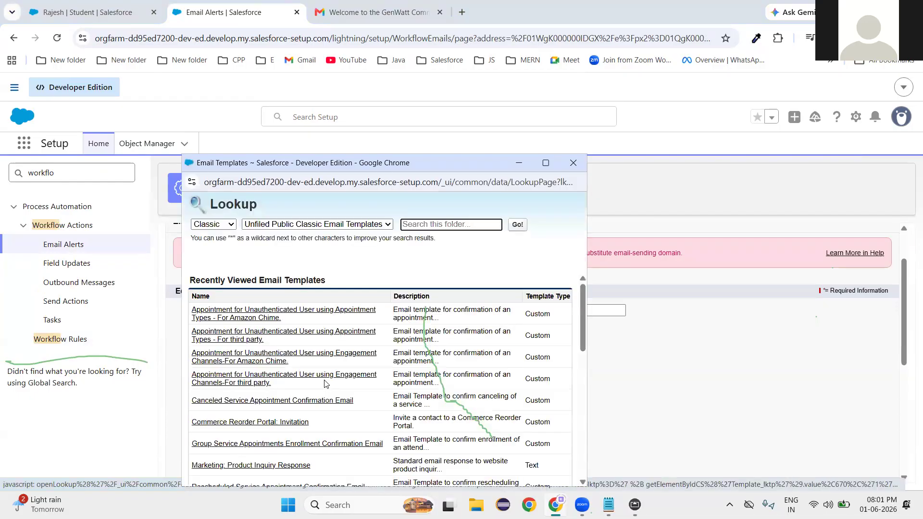
pyautogui.scroll(-3, 284, 385)
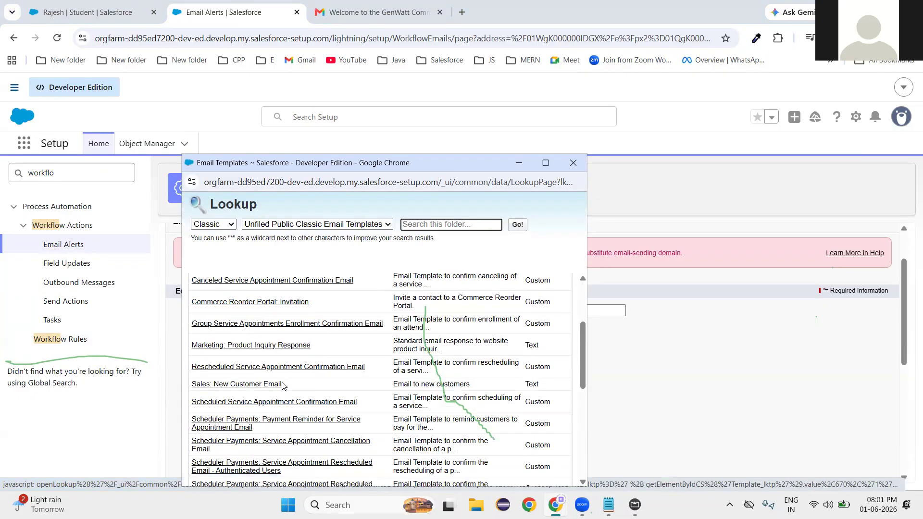
pyautogui.scroll(-6, 284, 384)
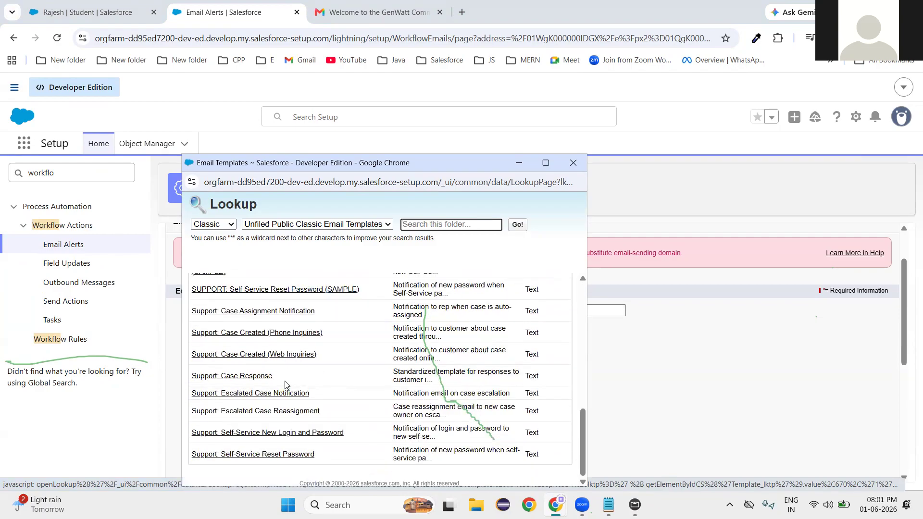
pyautogui.scroll(2, 278, 370)
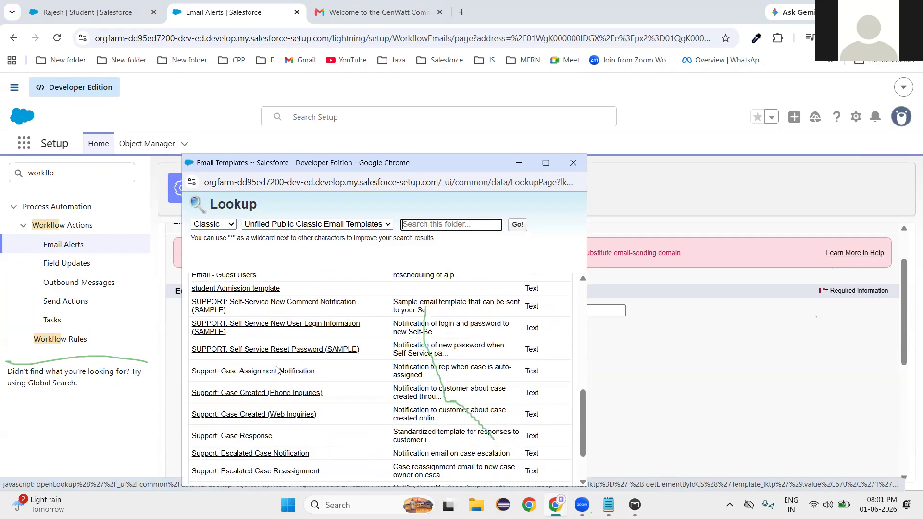
pyautogui.scroll(2, 276, 371)
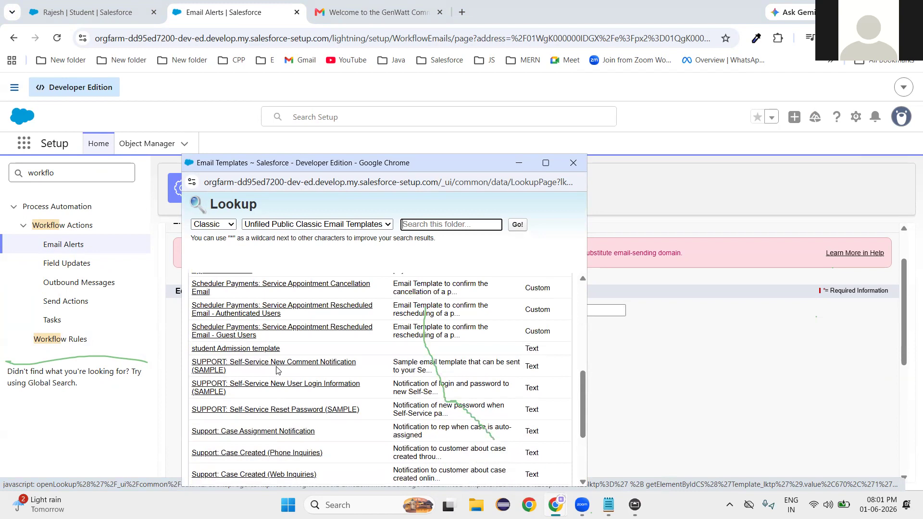
pyautogui.scroll(2, 276, 371)
pyautogui.scroll(2, 278, 370)
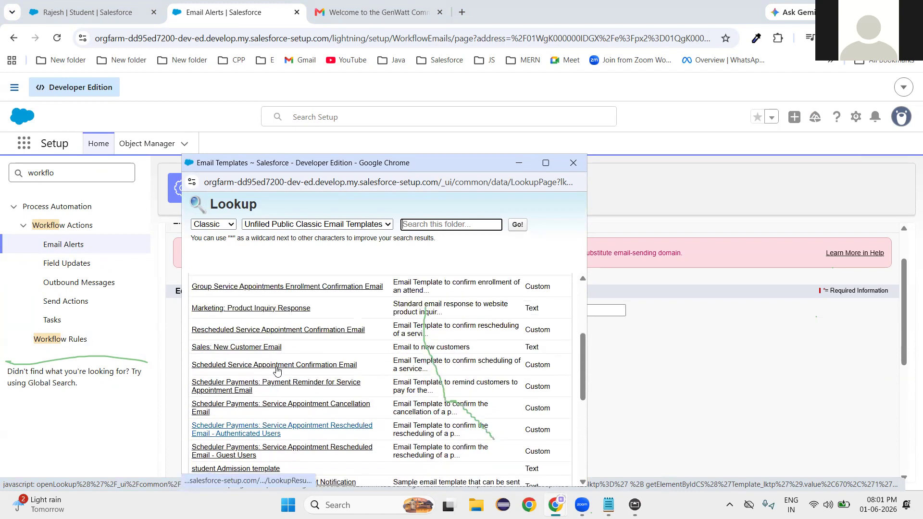
pyautogui.scroll(-5, 278, 370)
pyautogui.scroll(10, 281, 368)
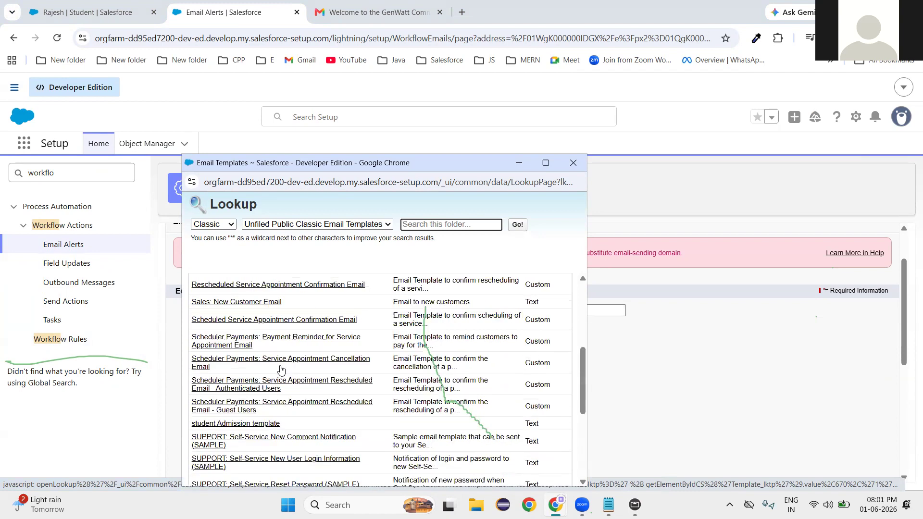
# Search Classic templates for 'stude' and select 'student Admission template'.
pyautogui.click(224, 228)
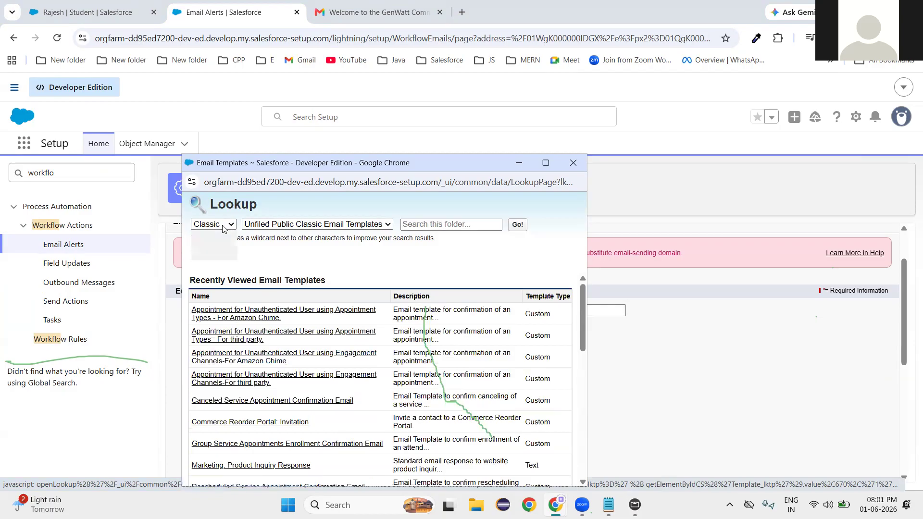
pyautogui.click(211, 251)
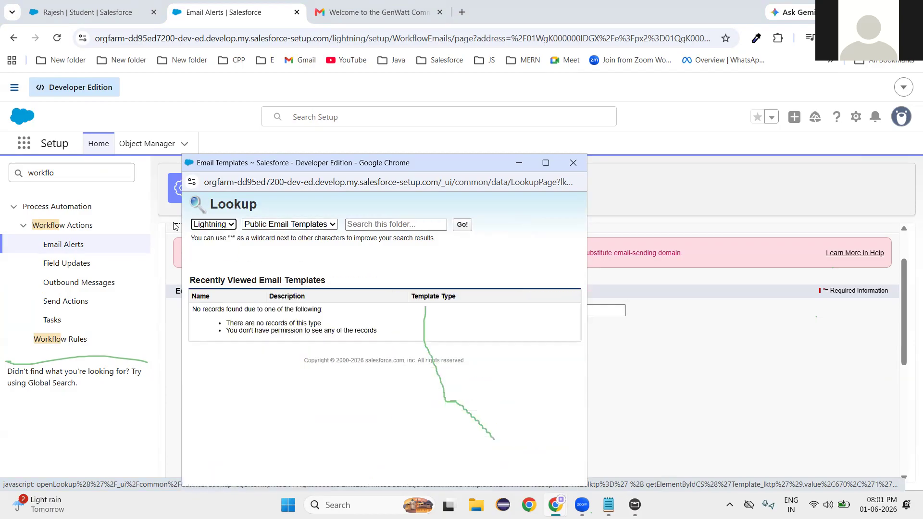
pyautogui.click(208, 228)
pyautogui.click(207, 237)
pyautogui.click(448, 226)
pyautogui.write('stude')
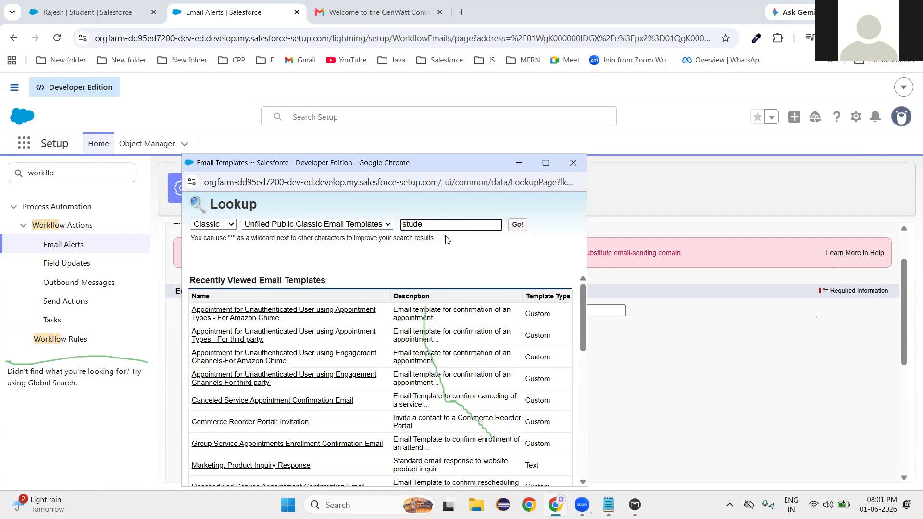
pyautogui.click(516, 225)
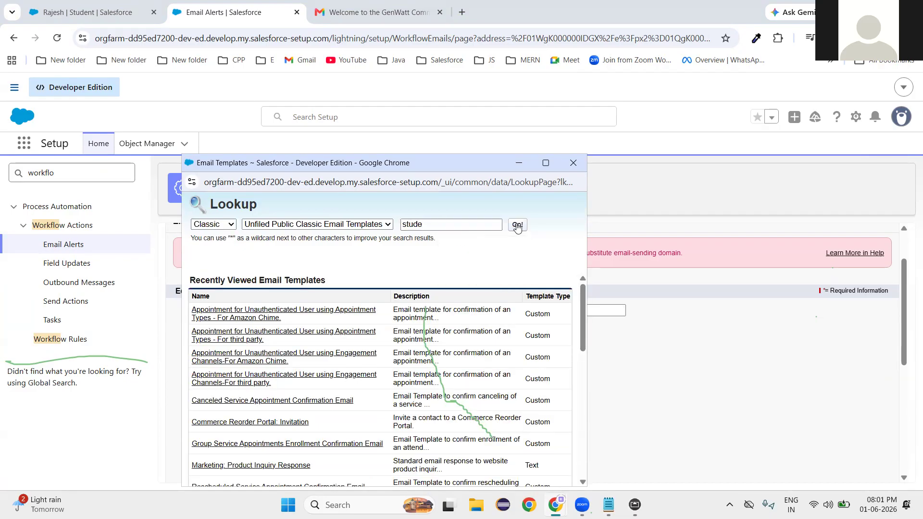
pyautogui.click(226, 323)
# Save the 'Email for students' alert and finish the Student Admission Email rule's workflow actions.
pyautogui.click(485, 358)
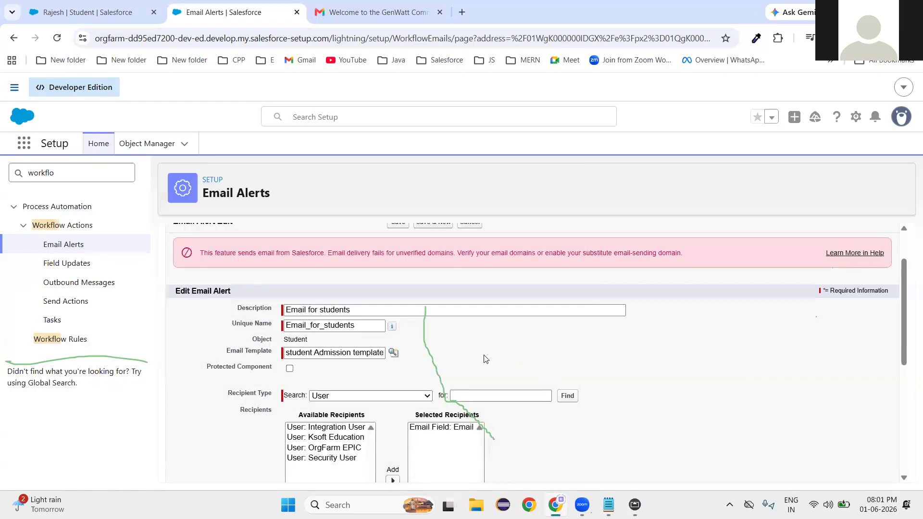
pyautogui.scroll(-5, 582, 409)
pyautogui.scroll(-1, 583, 408)
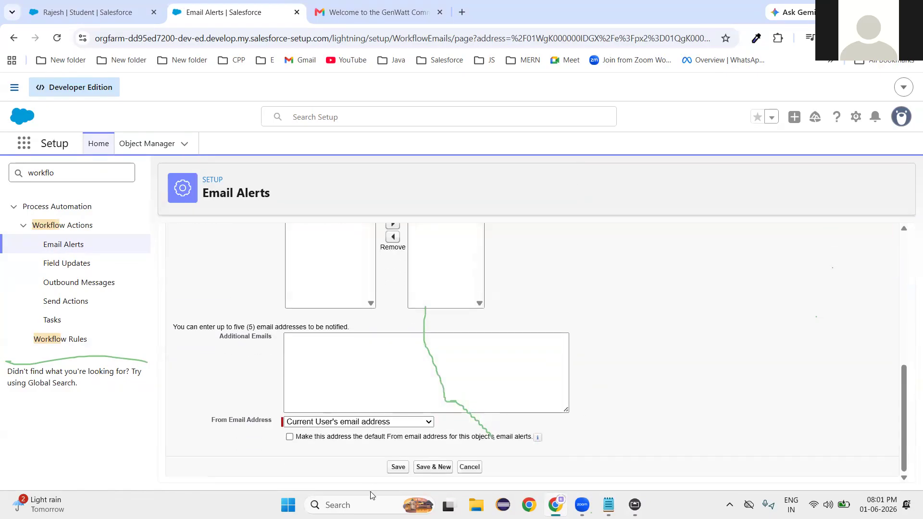
pyautogui.click(401, 467)
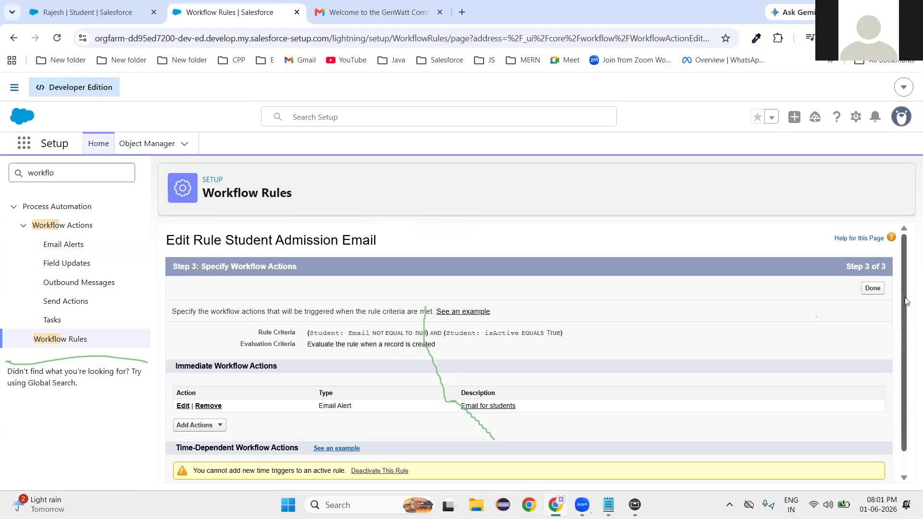
pyautogui.click(871, 290)
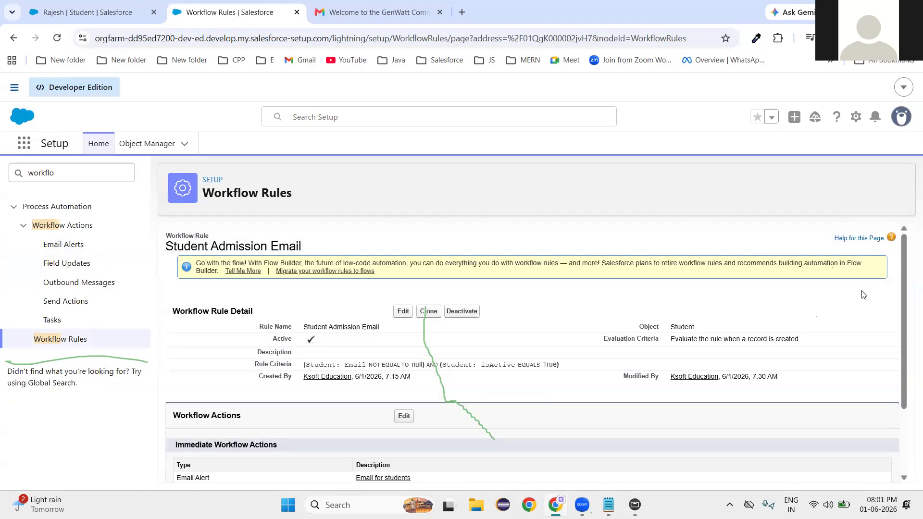
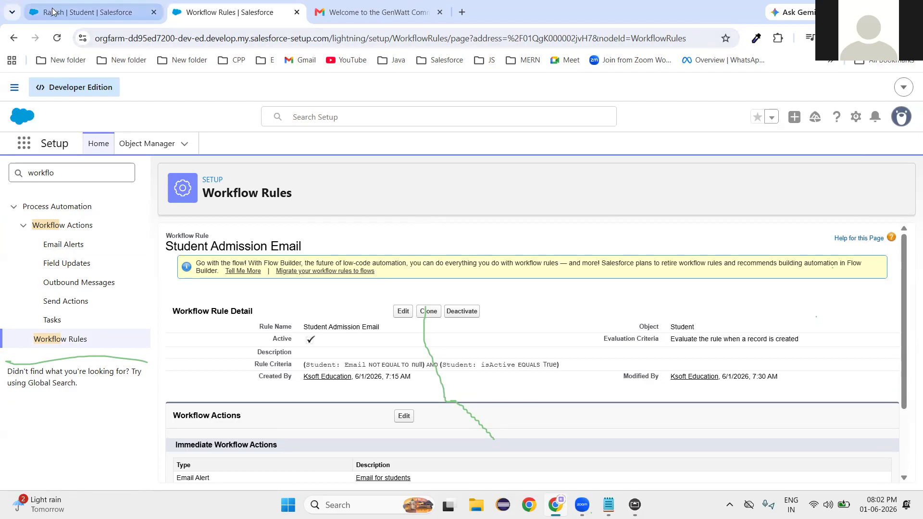
# Start a new Student record and enter the student's first and last name.
pyautogui.click(74, 13)
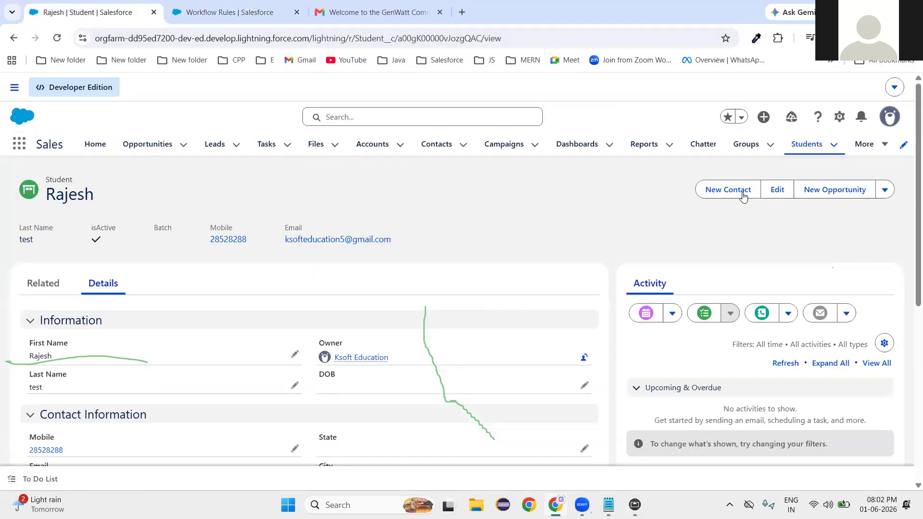
pyautogui.click(811, 145)
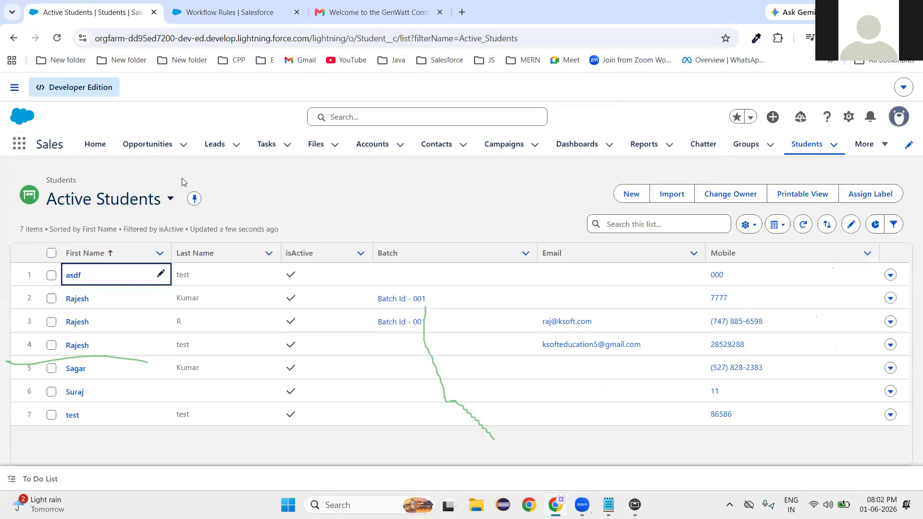
pyautogui.click(634, 197)
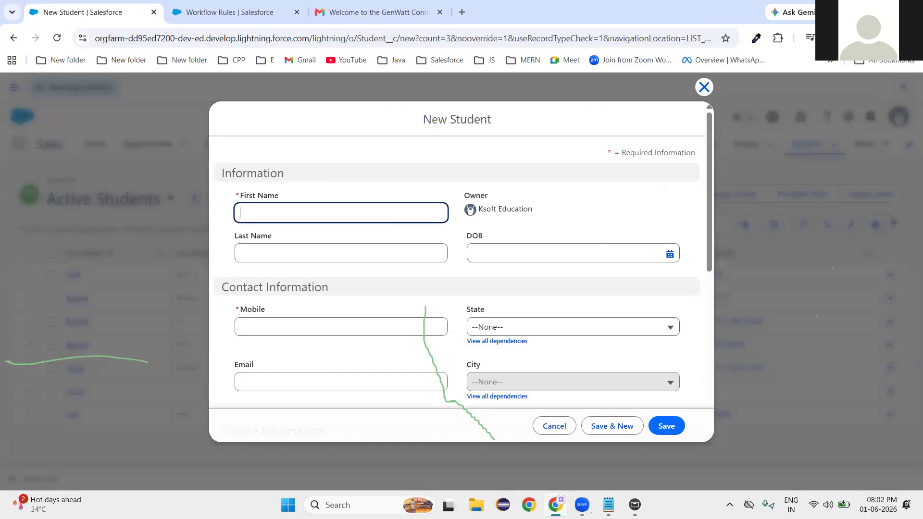
pyautogui.write('Suraj')
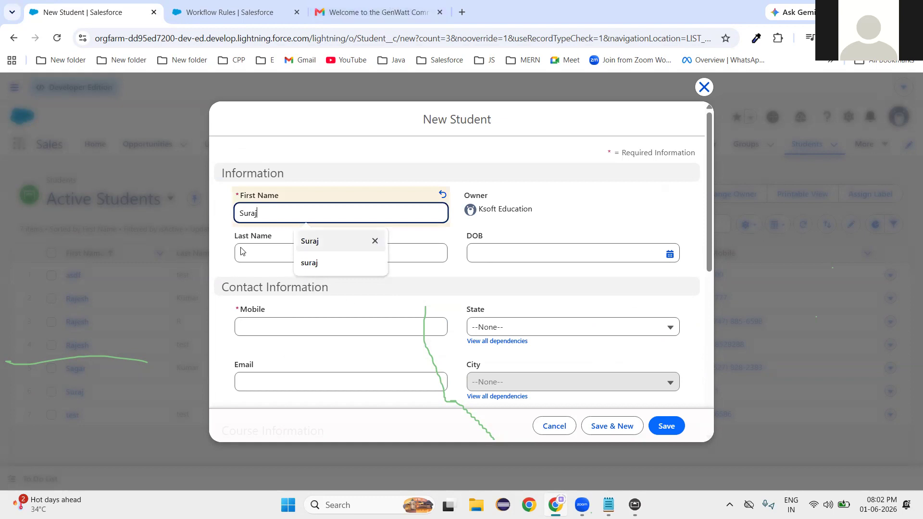
pyautogui.click(268, 256)
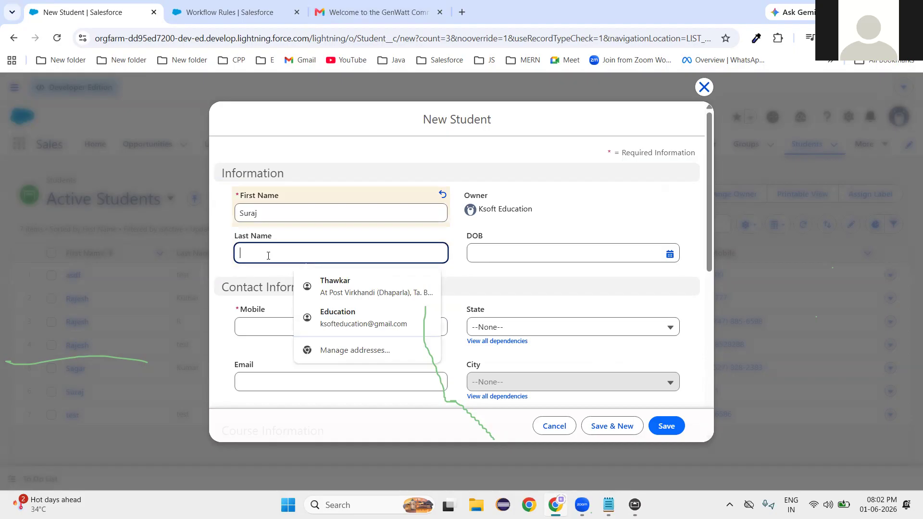
pyautogui.write('Test')
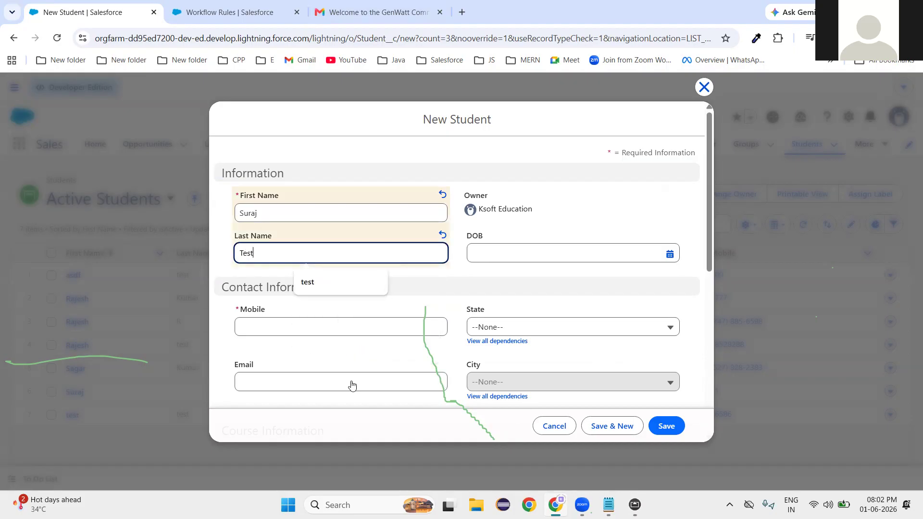
# Fill in the student's mobile number and e-mail address, then save the record.
pyautogui.click(271, 329)
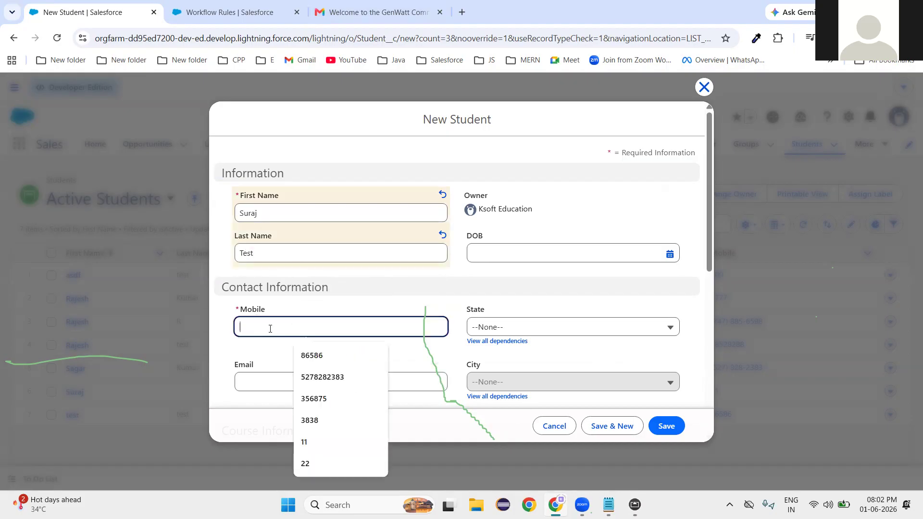
pyautogui.write('52778678')
pyautogui.click(268, 383)
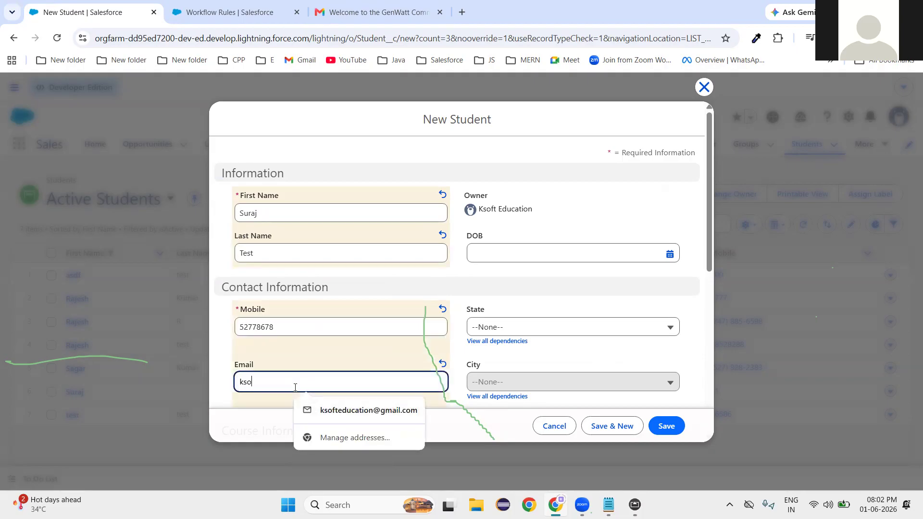
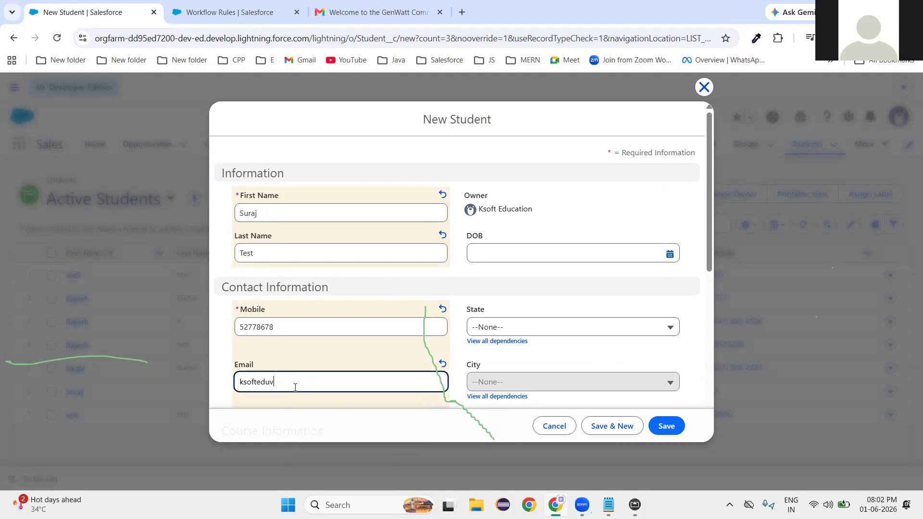
pyautogui.click(321, 347)
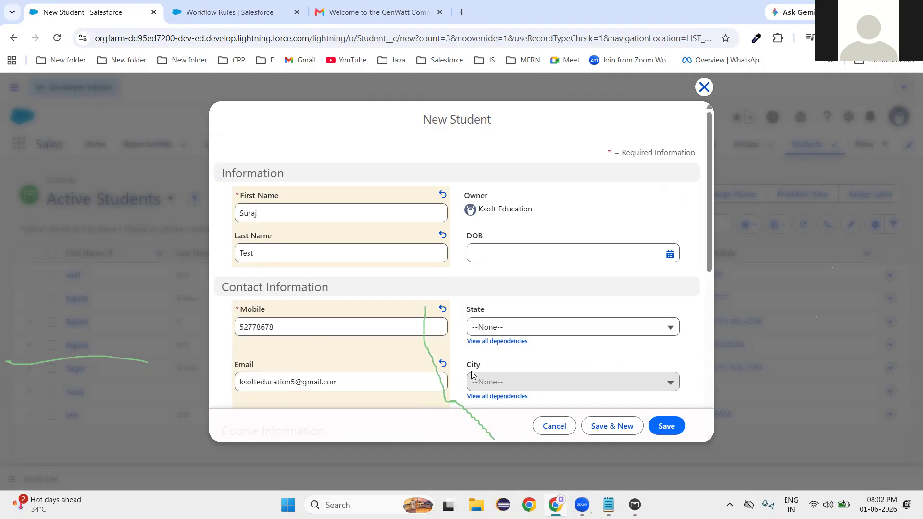
pyautogui.scroll(-6, 472, 375)
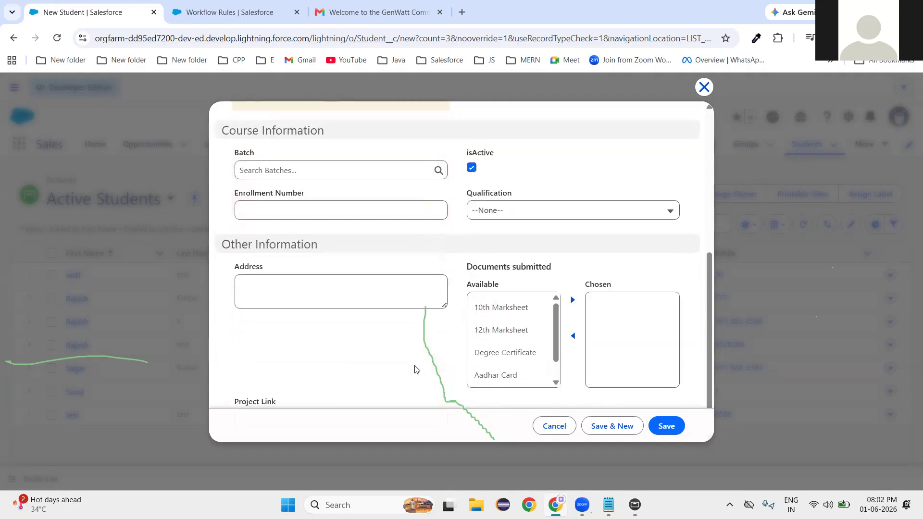
pyautogui.scroll(7, 415, 370)
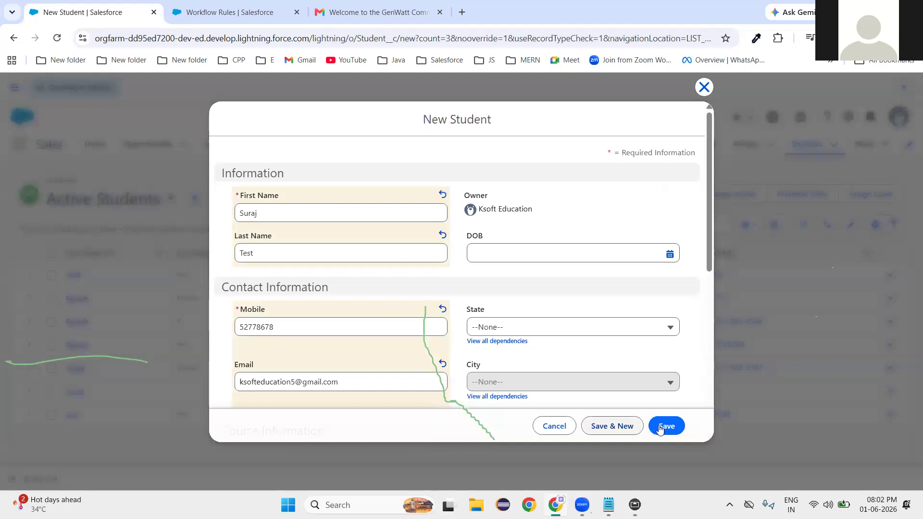
pyautogui.click(660, 426)
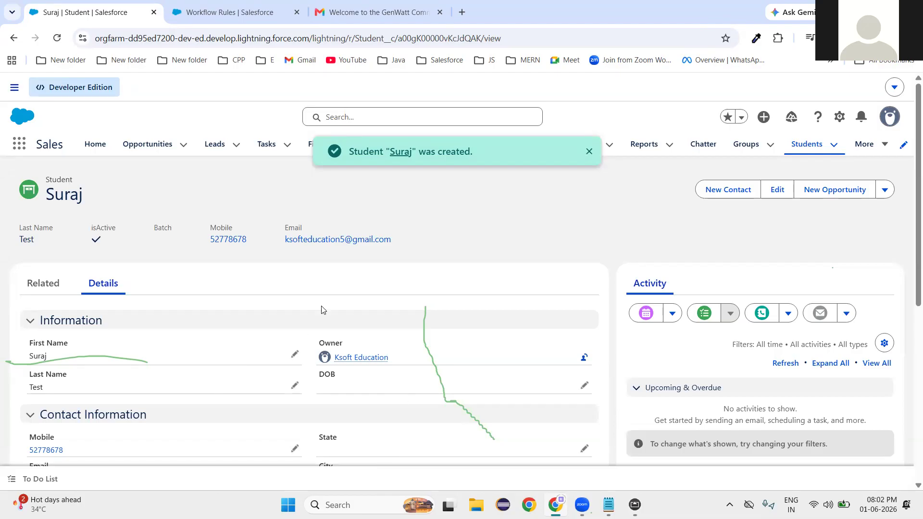
# Read the Admission Notification email in Gmail Spam confirming the Salesforce Internship admission, then return.
pyautogui.click(317, 12)
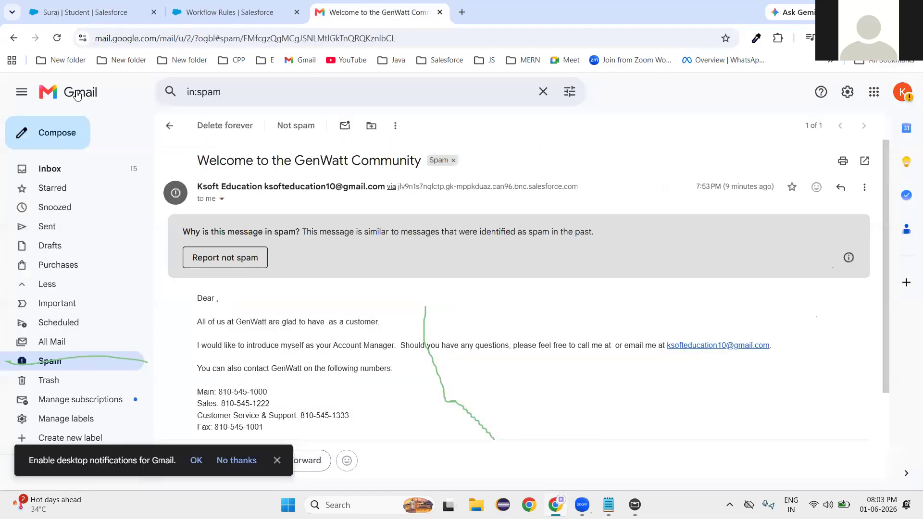
pyautogui.click(168, 126)
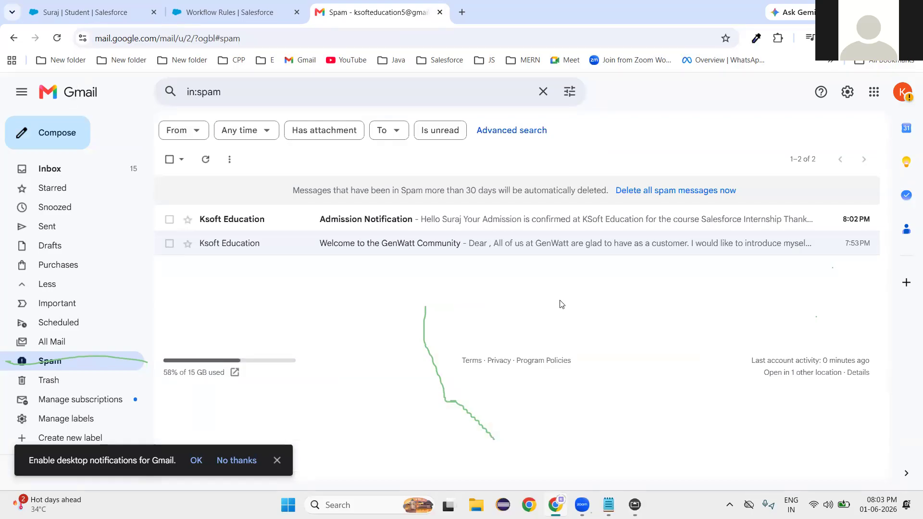
pyautogui.click(395, 220)
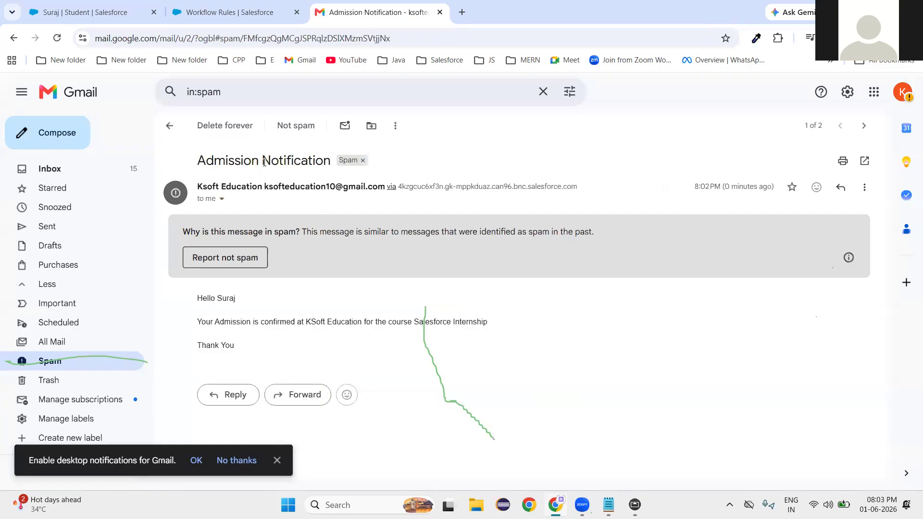
pyautogui.tripleClick(233, 307)
pyautogui.moveTo(197, 326); pyautogui.dragTo(343, 352)
pyautogui.click(343, 353)
pyautogui.click(66, 9)
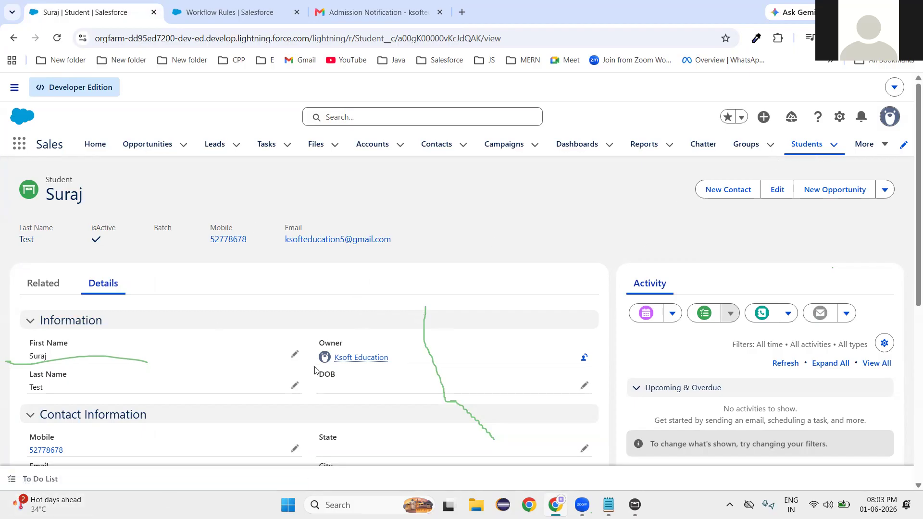
# Open the first lead, from company ABC, and view its detailed fields.
pyautogui.scroll(-4, 274, 350)
pyautogui.scroll(-3, 276, 352)
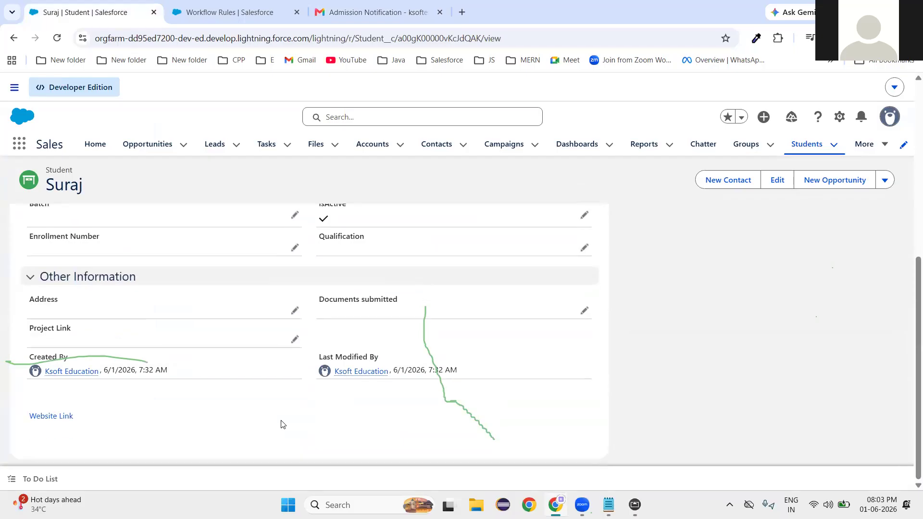
pyautogui.scroll(4, 281, 423)
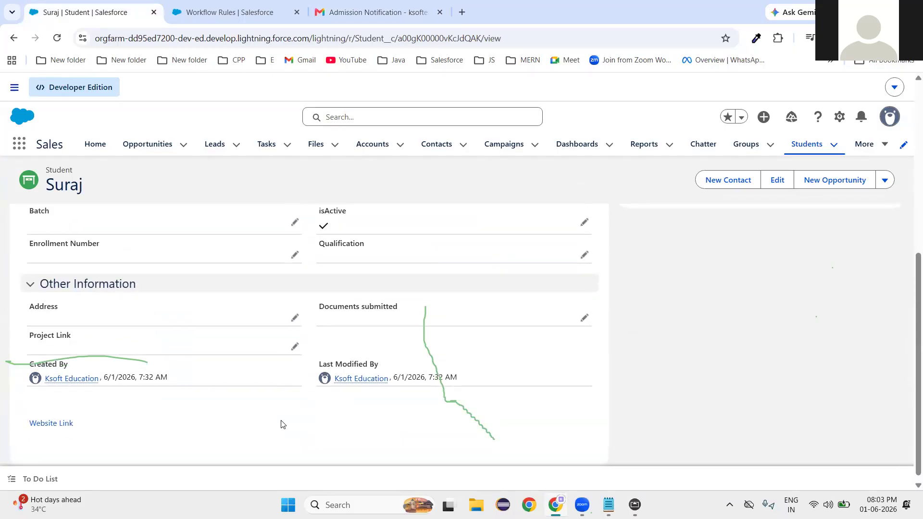
pyautogui.click(213, 147)
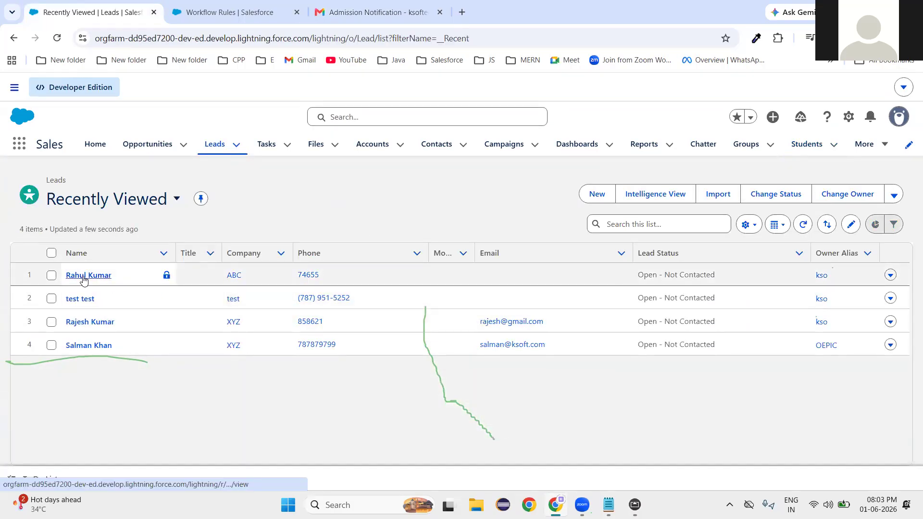
pyautogui.click(84, 277)
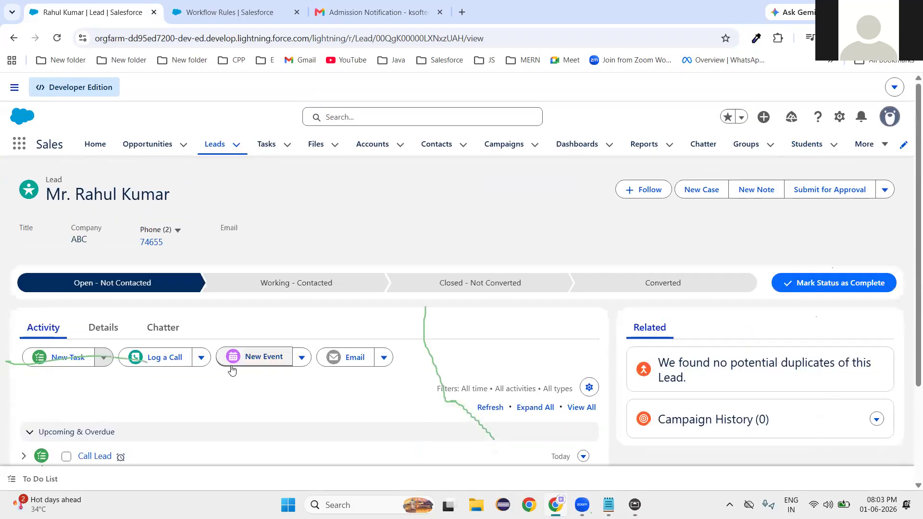
pyautogui.click(104, 328)
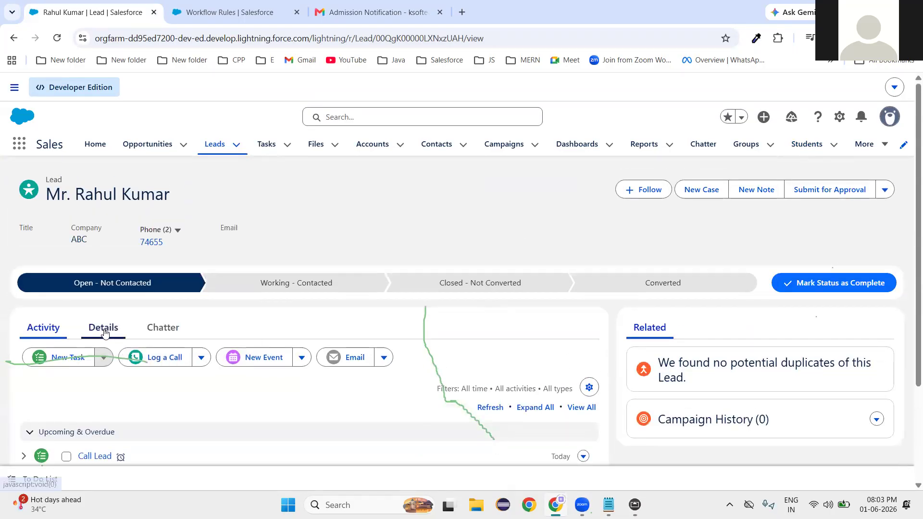
pyautogui.scroll(-2, 280, 377)
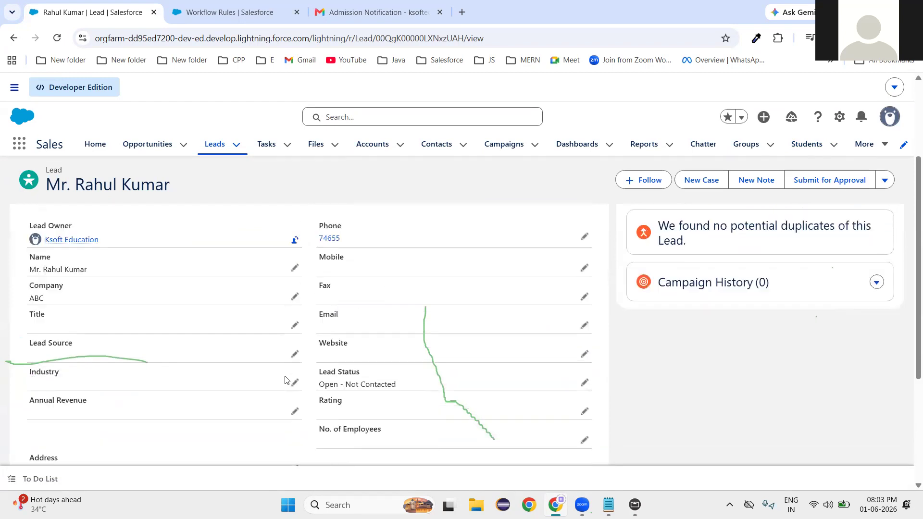
pyautogui.scroll(-1, 285, 379)
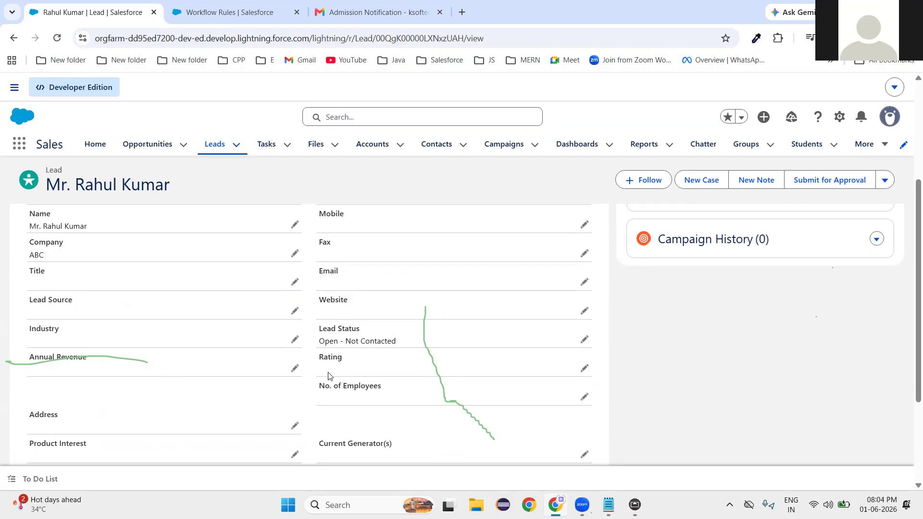
pyautogui.scroll(-2, 211, 406)
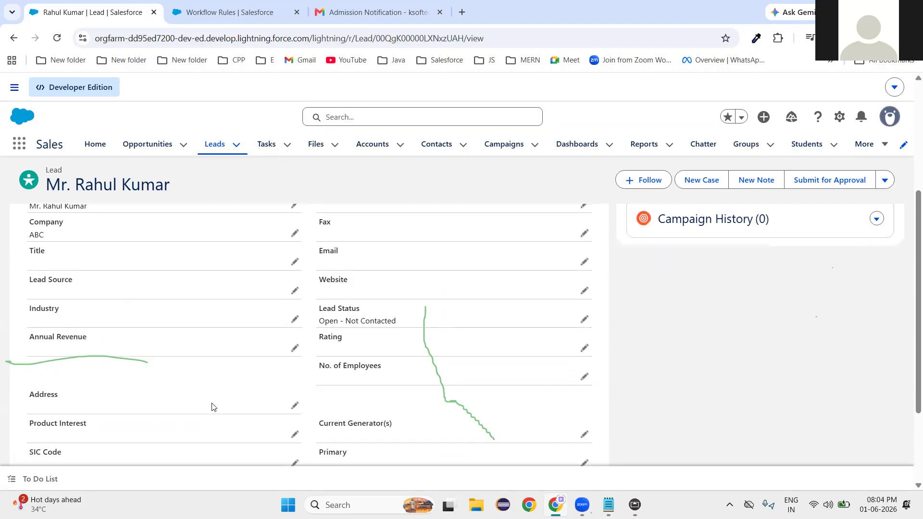
pyautogui.scroll(2, 120, 349)
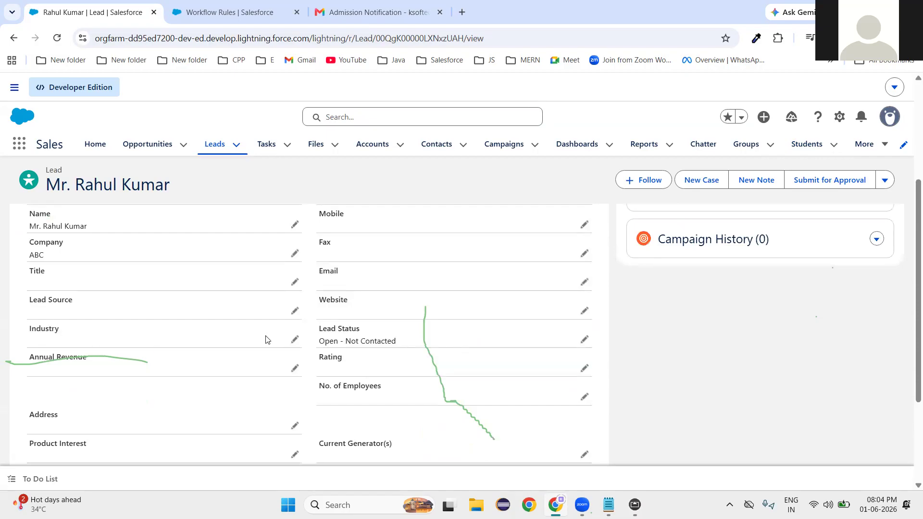
# Begin editing the lead's Industry picklist, then cancel without saving.
pyautogui.click(295, 342)
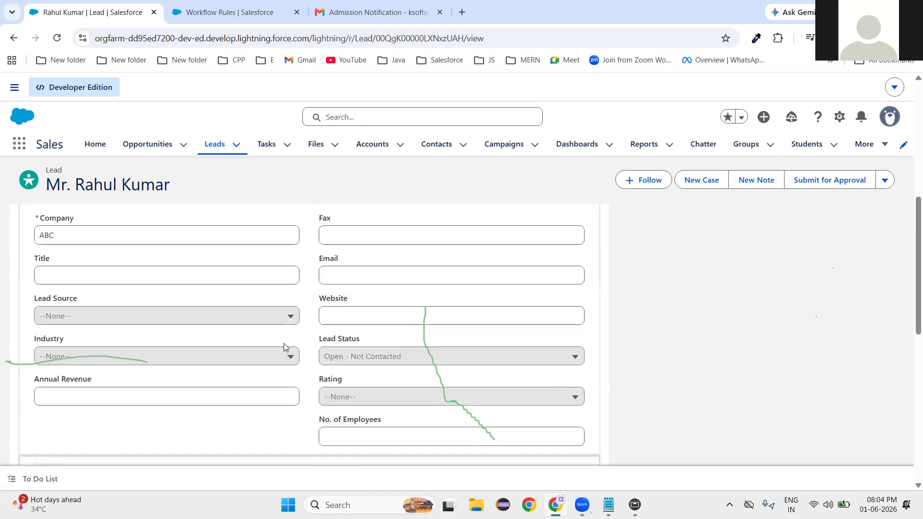
pyautogui.click(110, 359)
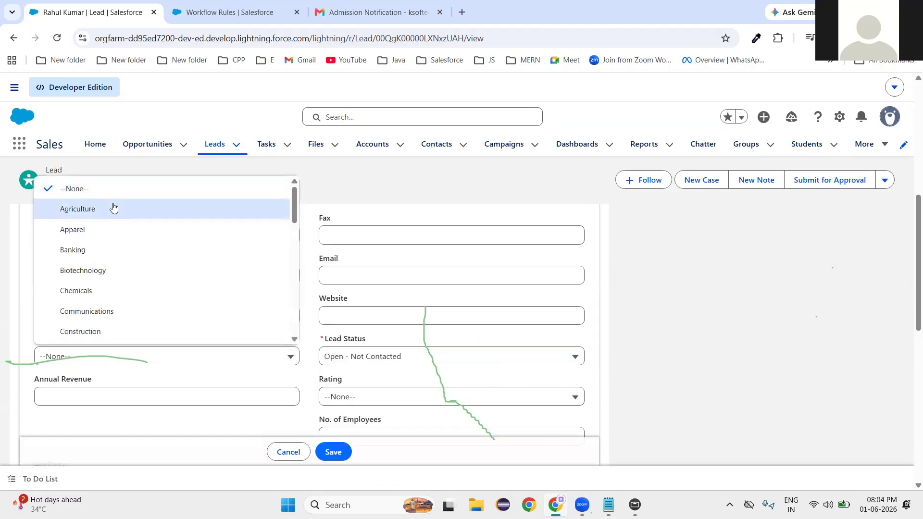
pyautogui.scroll(-2, 129, 301)
pyautogui.scroll(-3, 130, 301)
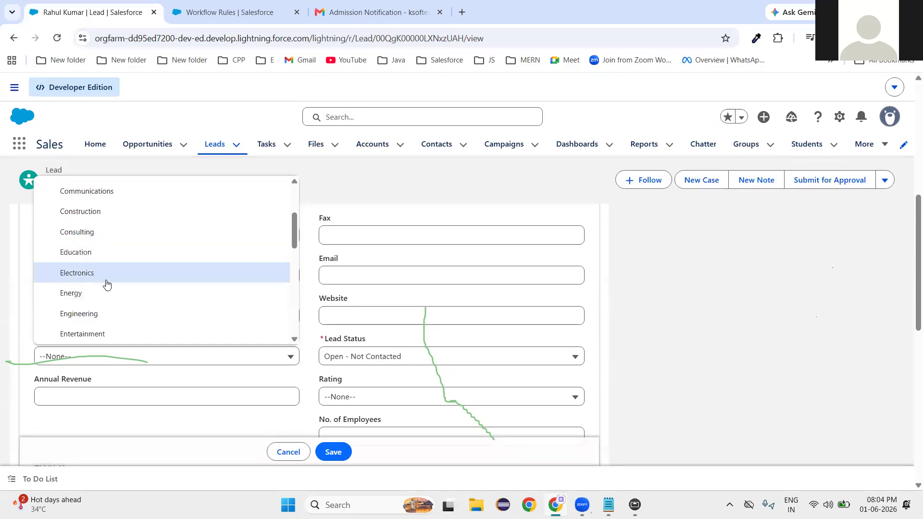
pyautogui.click(289, 452)
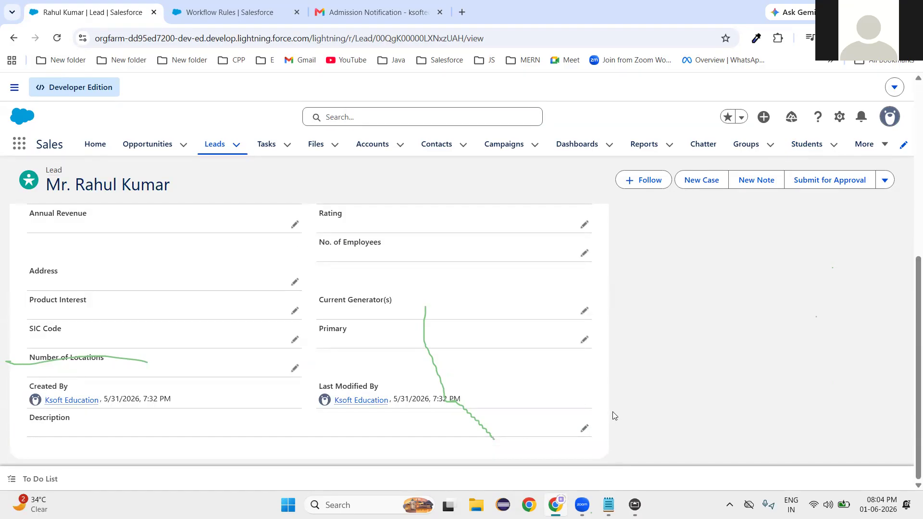
pyautogui.scroll(7, 491, 380)
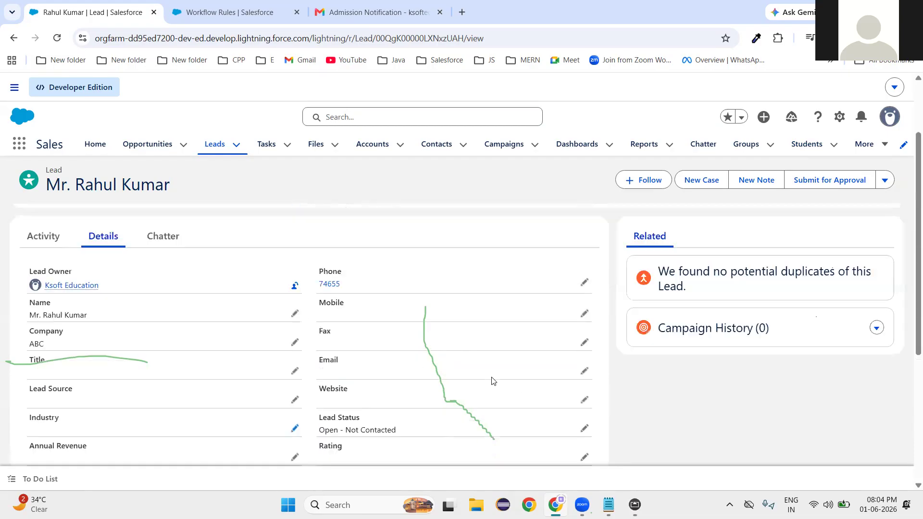
# Open the Lead Task Assignment rule from the Workflow Rules list and begin editing its actions.
pyautogui.click(253, 13)
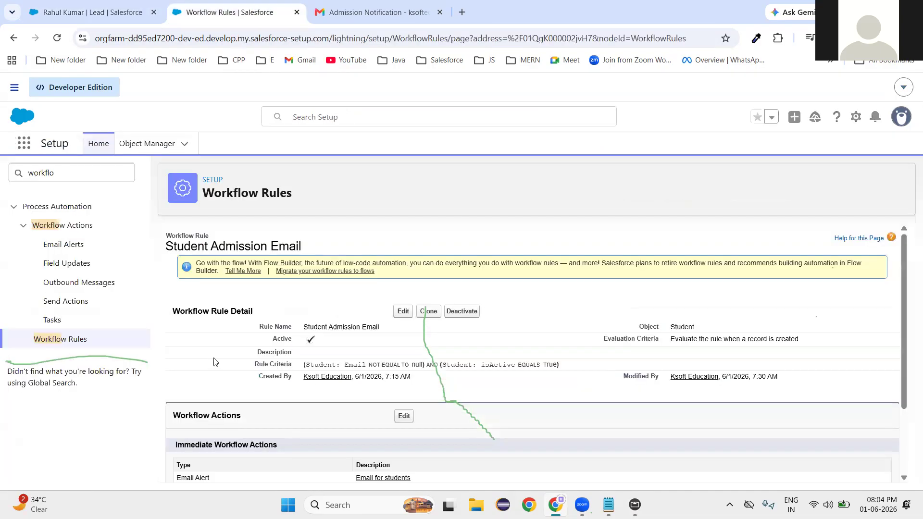
pyautogui.click(60, 340)
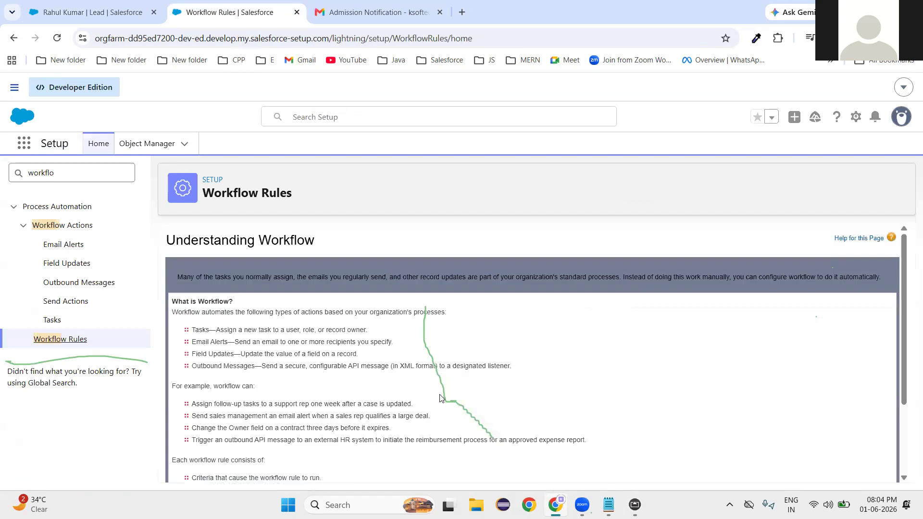
pyautogui.scroll(-2, 394, 393)
pyautogui.scroll(-1, 394, 393)
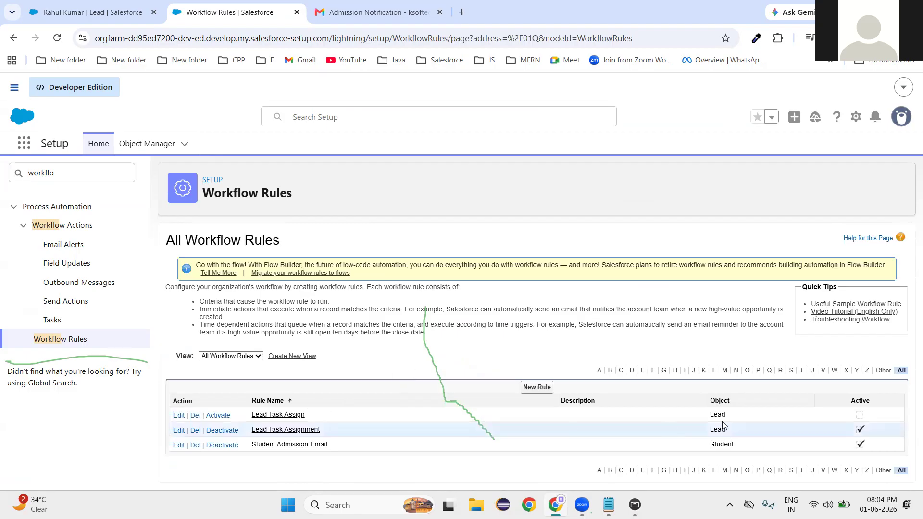
pyautogui.click(287, 430)
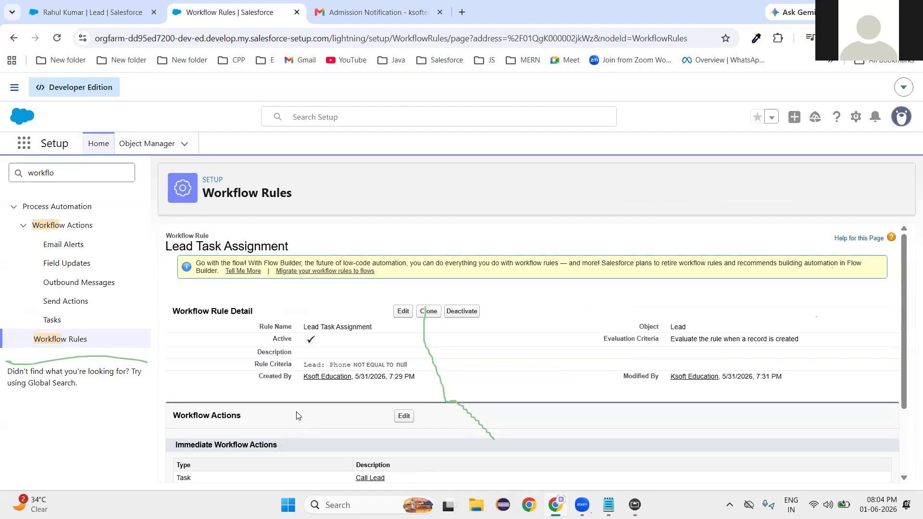
pyautogui.scroll(-2, 441, 416)
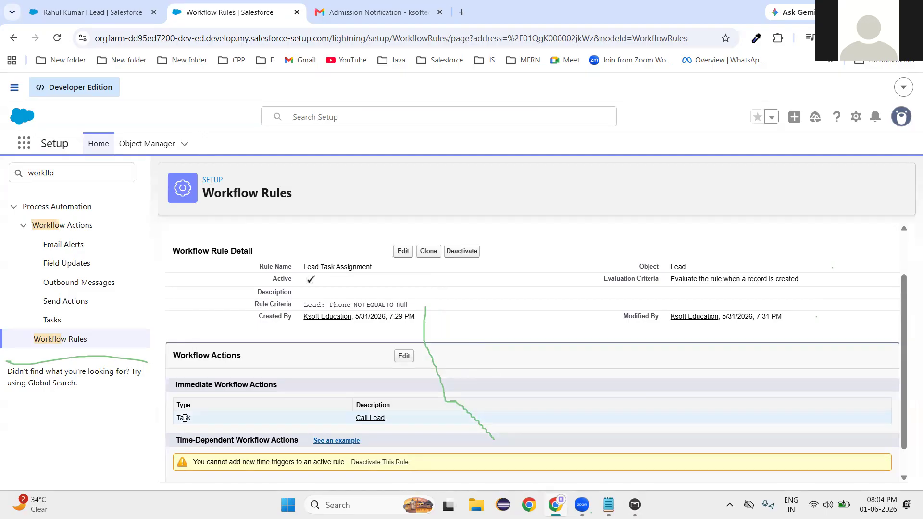
pyautogui.click(404, 356)
# Add a new Field Update action targeting the lead's Rating field.
pyautogui.scroll(-1, 402, 359)
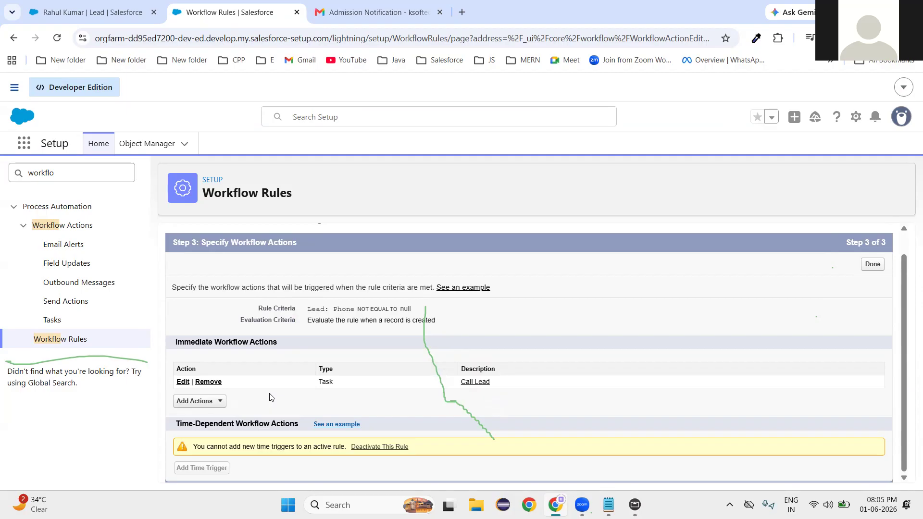
pyautogui.click(219, 406)
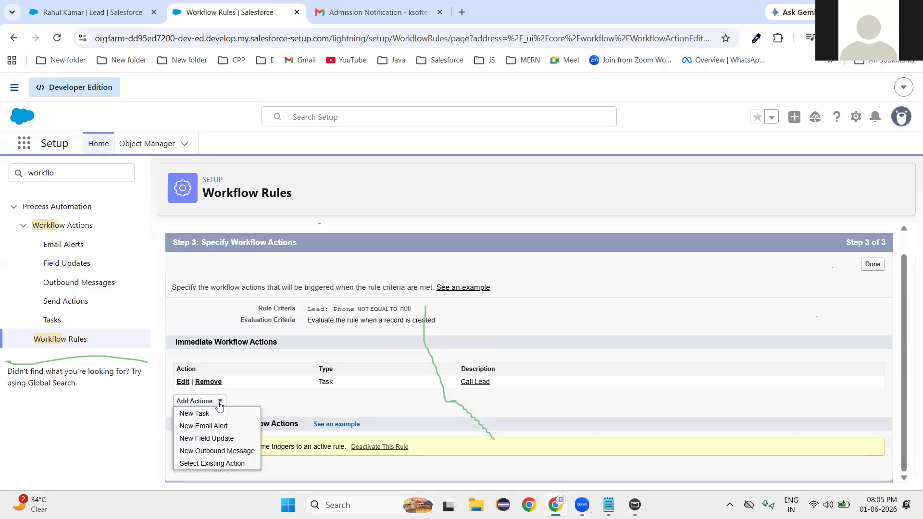
pyautogui.click(216, 439)
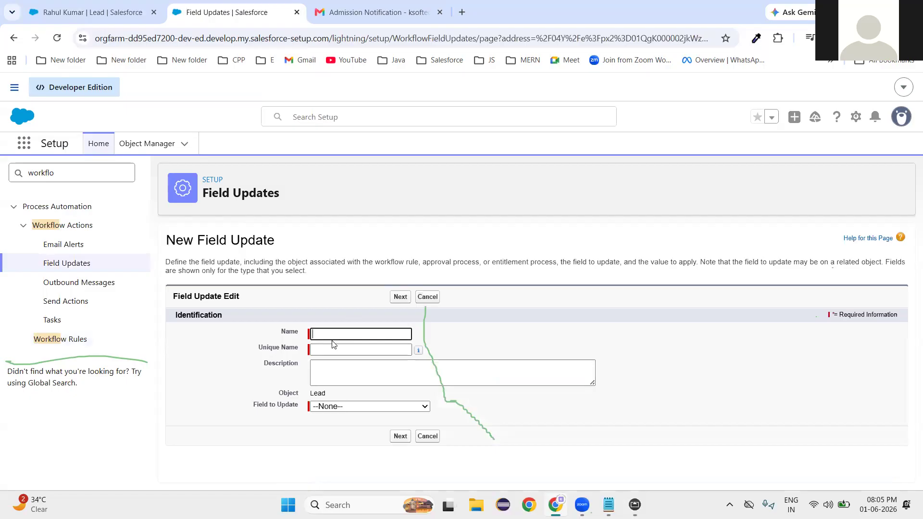
pyautogui.click(340, 408)
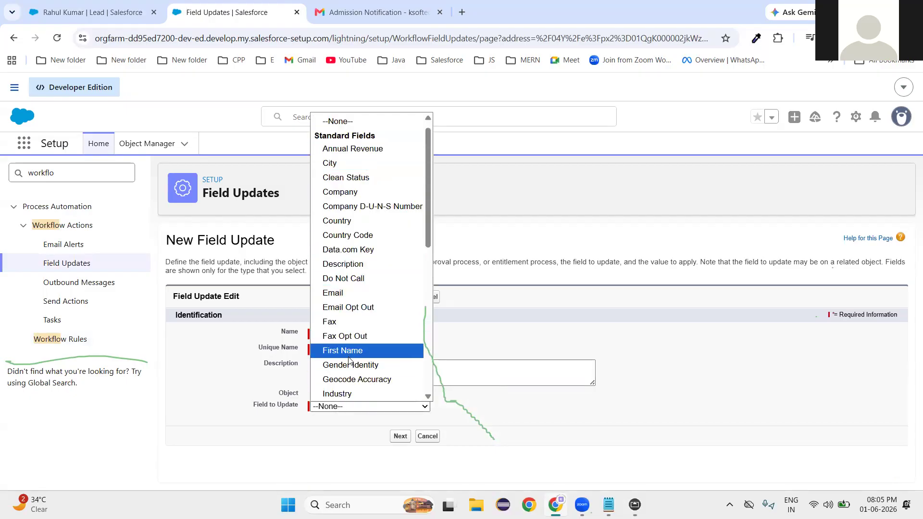
pyautogui.scroll(-5, 363, 387)
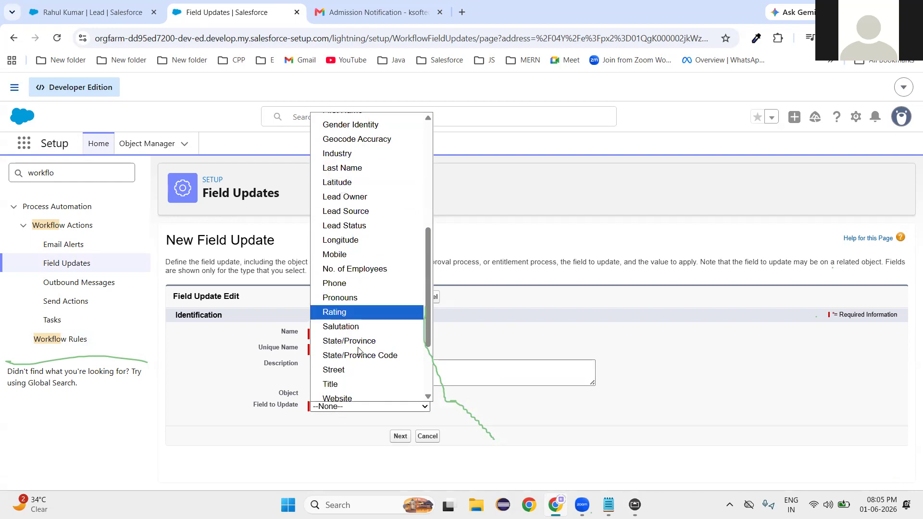
pyautogui.scroll(-2, 344, 341)
pyautogui.scroll(3, 346, 289)
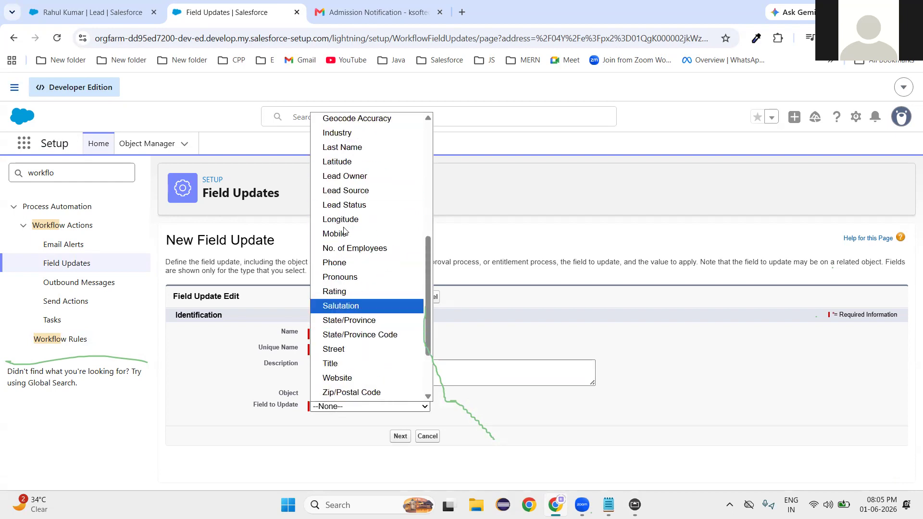
pyautogui.click(349, 331)
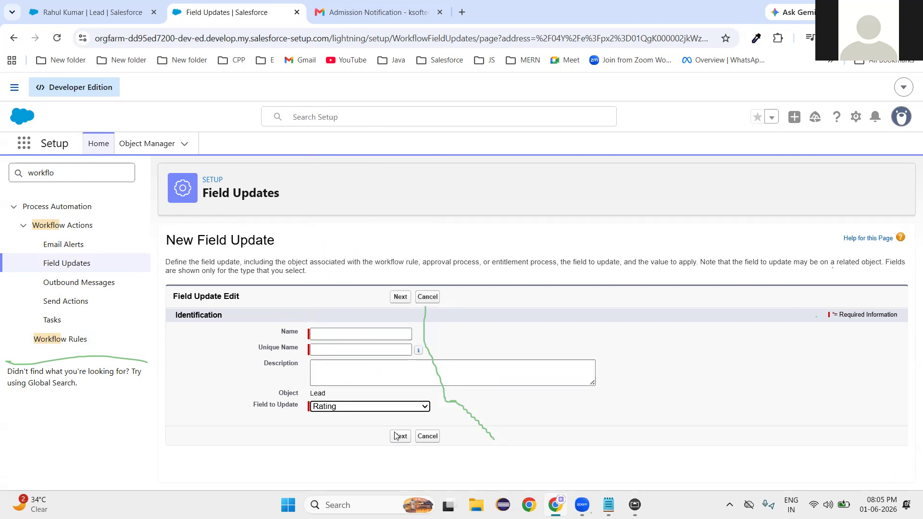
# Name the update 'field update rating', set the new value to Hot, and save.
pyautogui.click(362, 335)
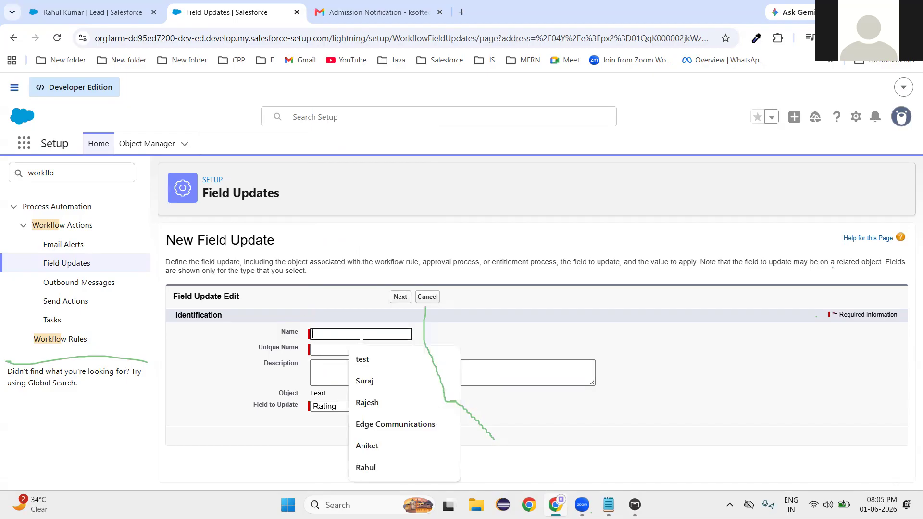
pyautogui.write('field ')
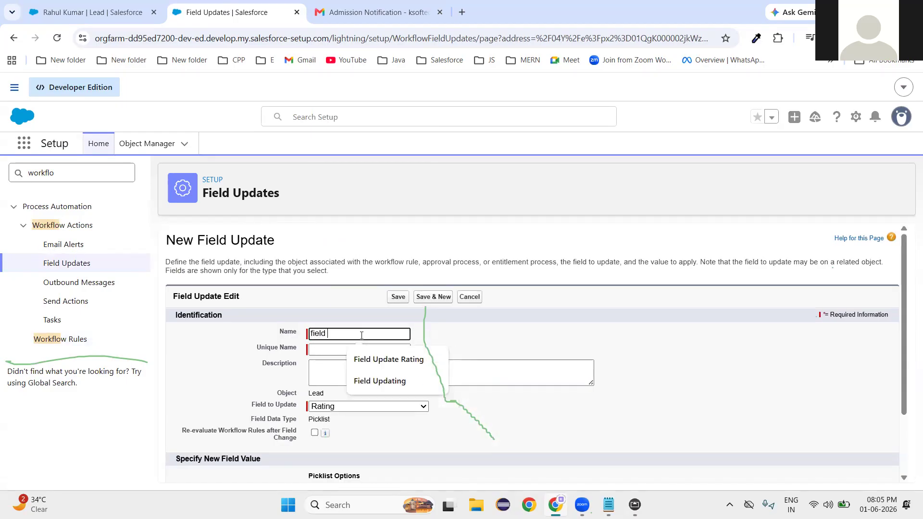
pyautogui.write('update rating')
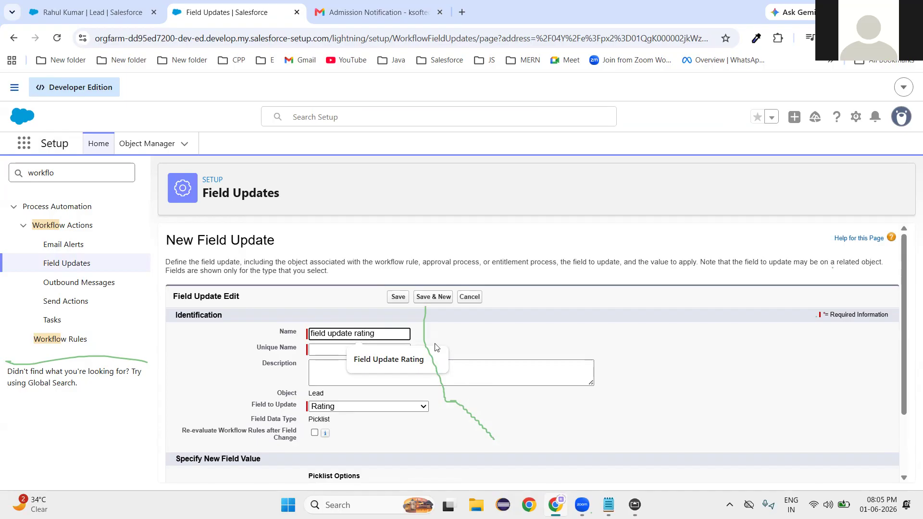
pyautogui.click(483, 415)
pyautogui.scroll(-2, 331, 385)
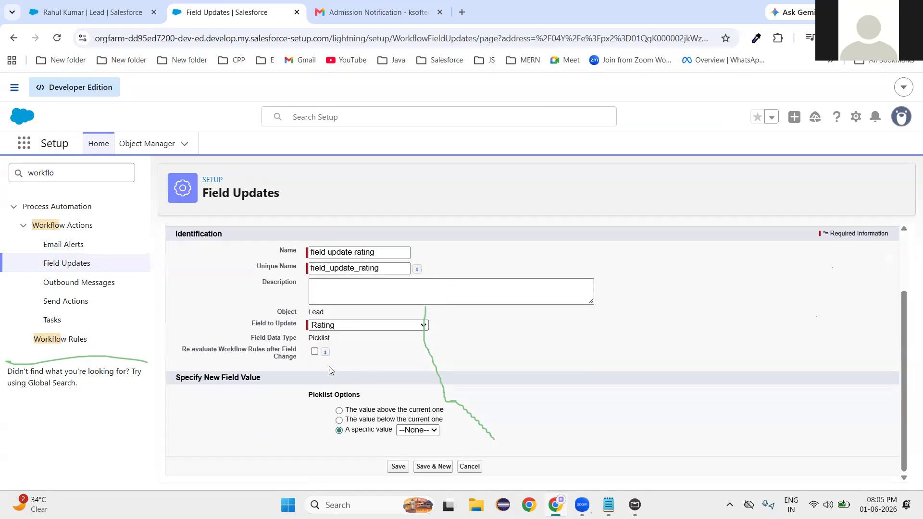
pyautogui.click(422, 431)
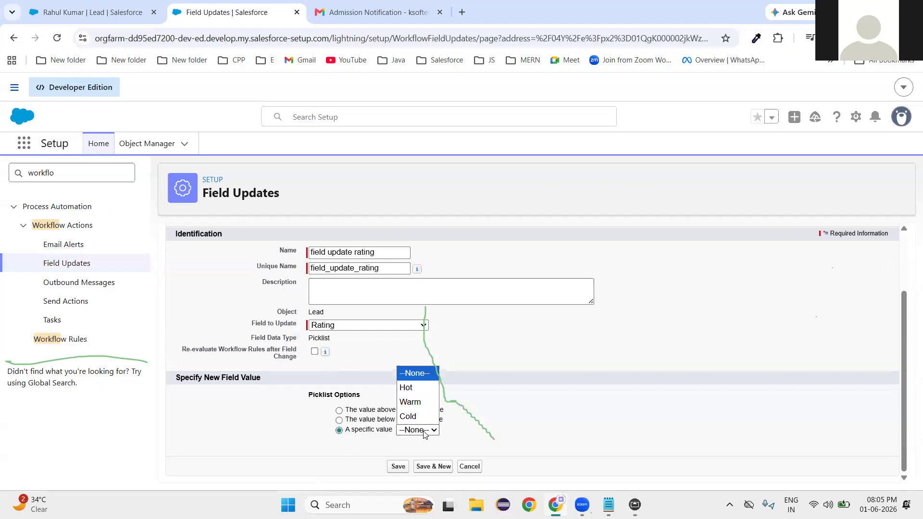
pyautogui.click(406, 388)
pyautogui.click(394, 467)
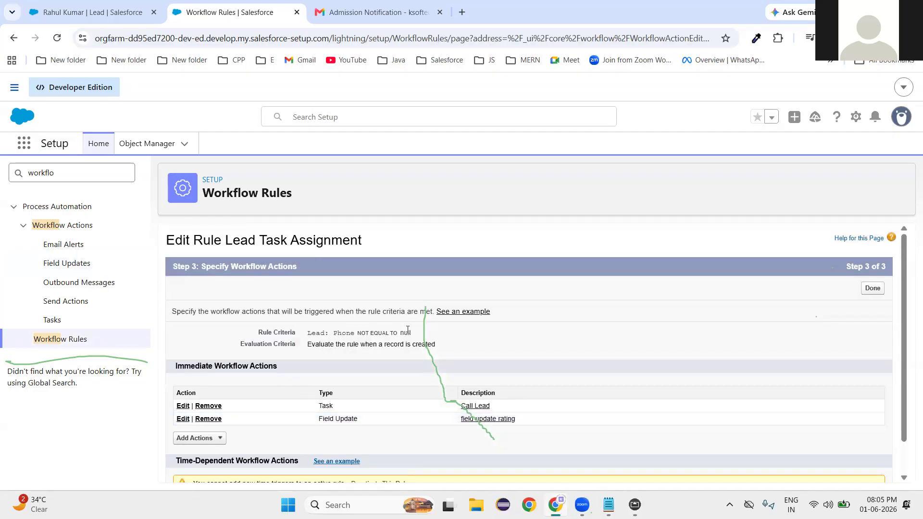
# Finish the rule's actions with Call Lead and the Rating update, then return to the ABC lead.
pyautogui.moveTo(390, 333); pyautogui.dragTo(406, 333)
pyautogui.click(434, 336)
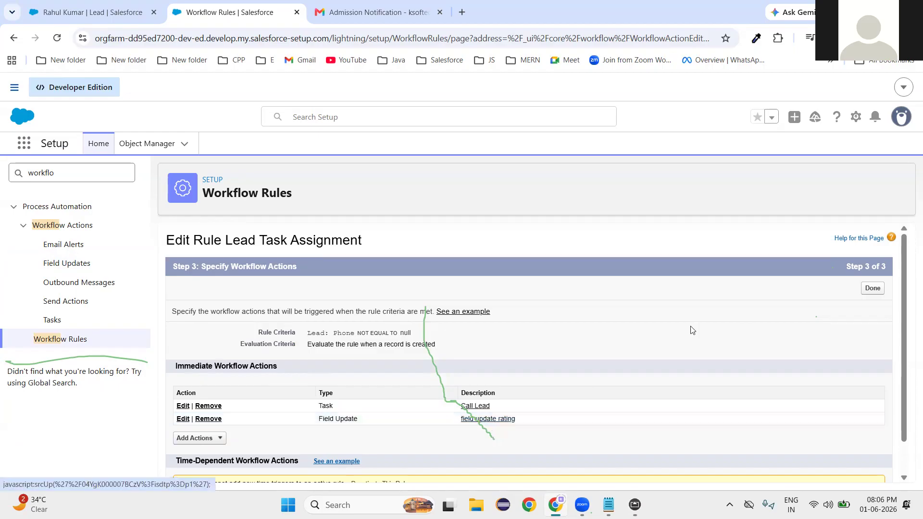
pyautogui.click(873, 289)
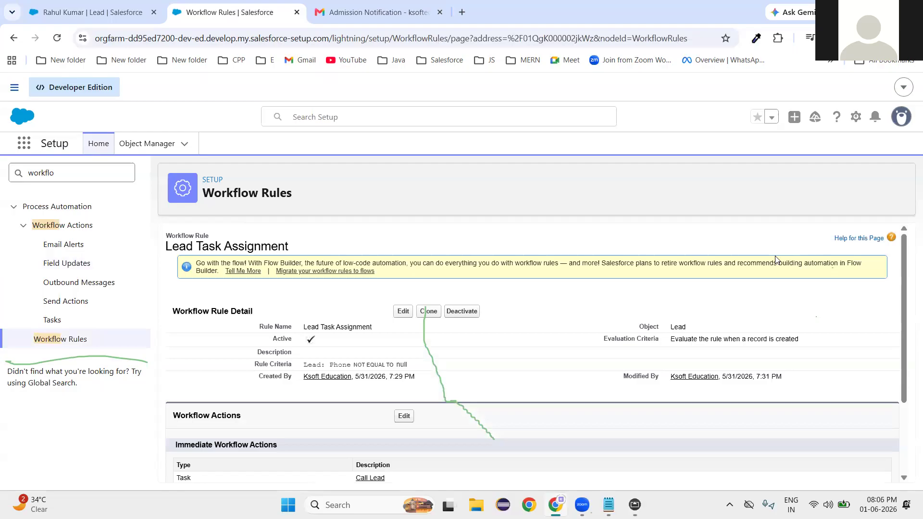
pyautogui.scroll(-2, 443, 406)
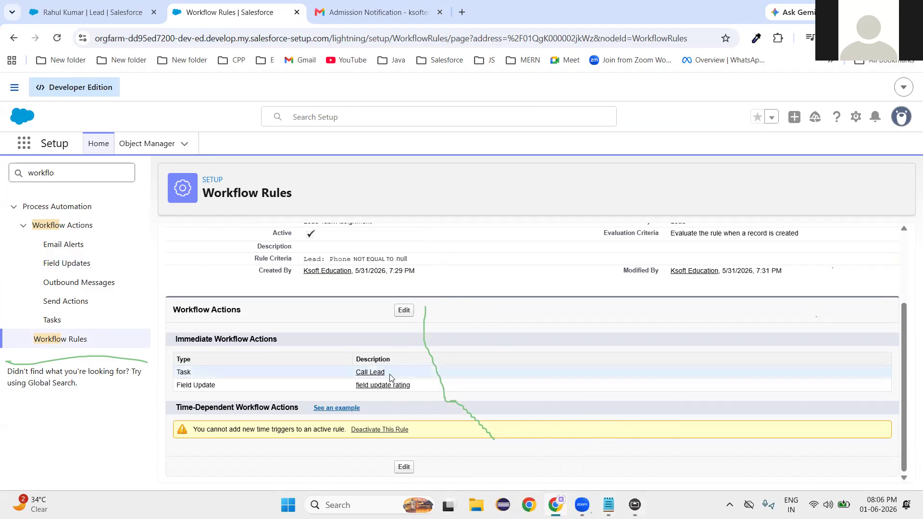
pyautogui.click(91, 7)
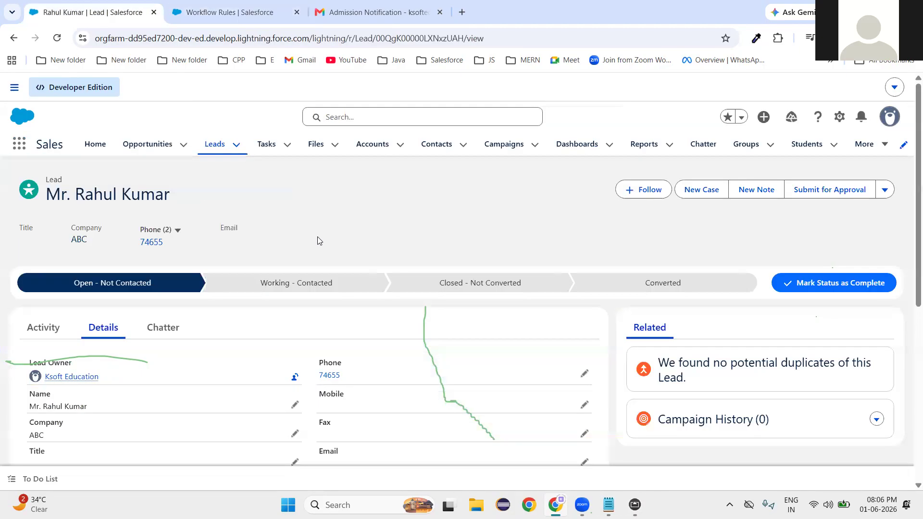
# Create a new lead with Last Name and Company 'test' plus a phone number, and save it.
pyautogui.click(217, 149)
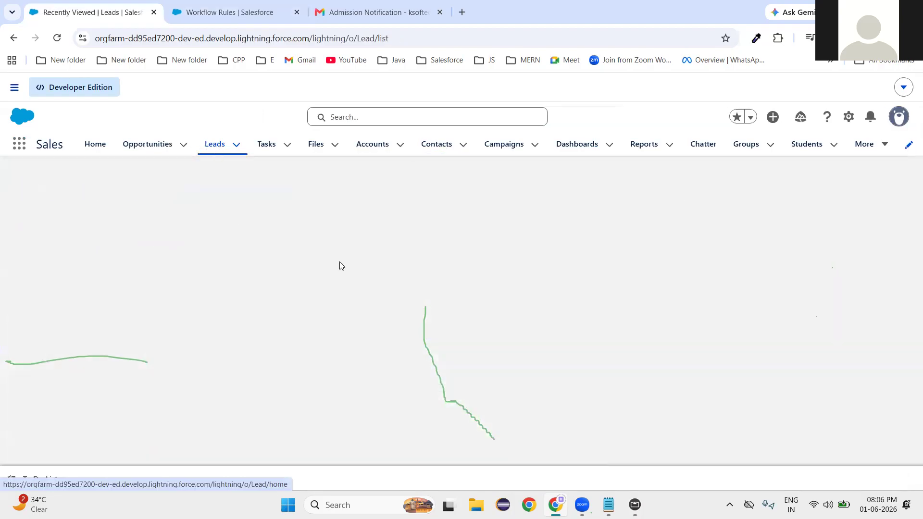
pyautogui.click(598, 196)
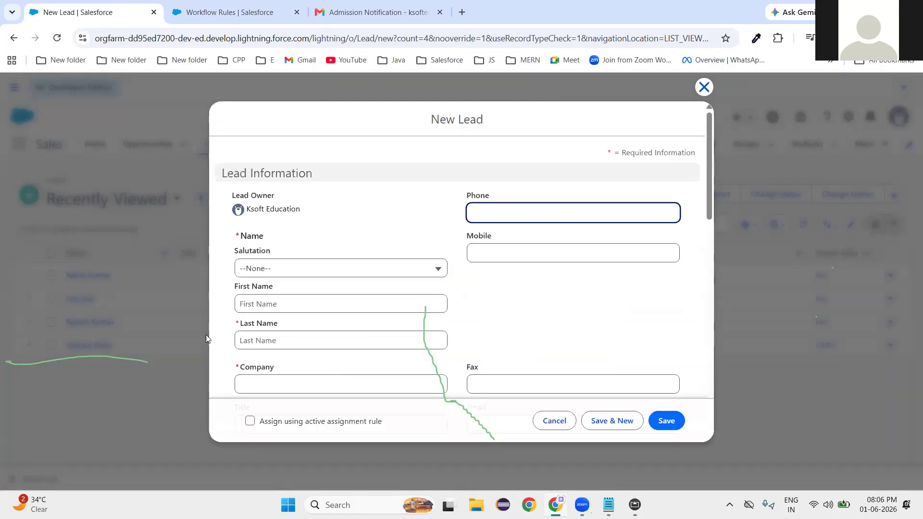
pyautogui.click(264, 341)
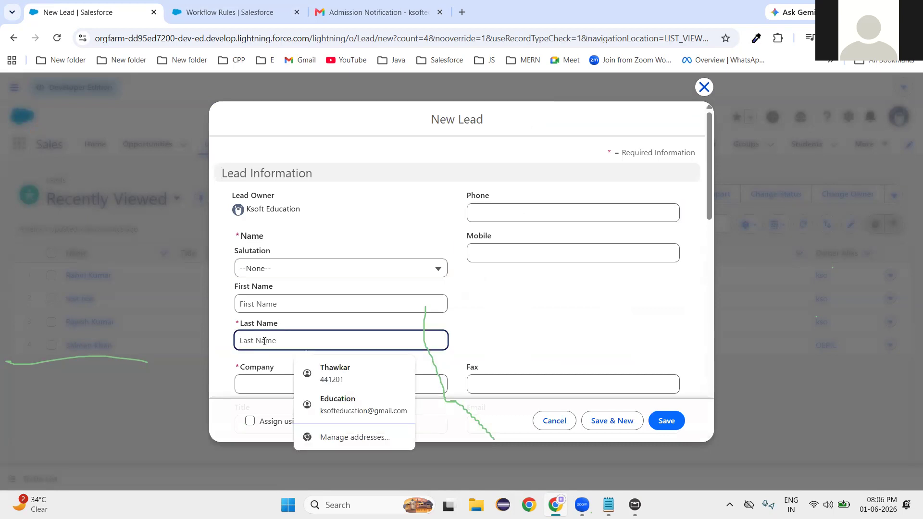
pyautogui.write('test')
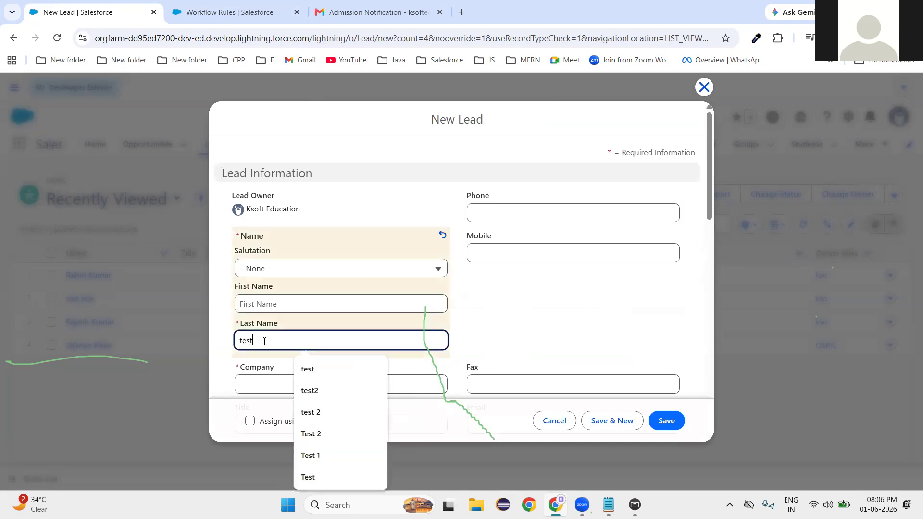
pyautogui.click(276, 380)
pyautogui.write('test')
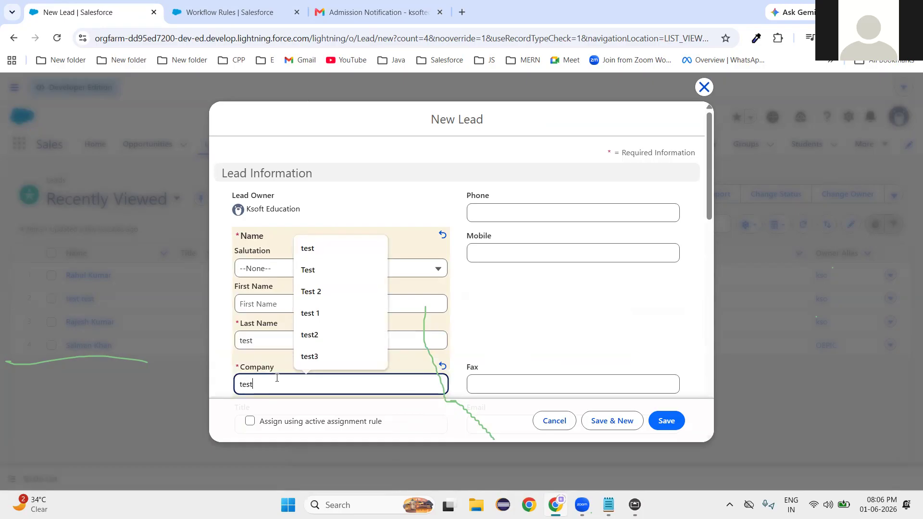
pyautogui.click(513, 210)
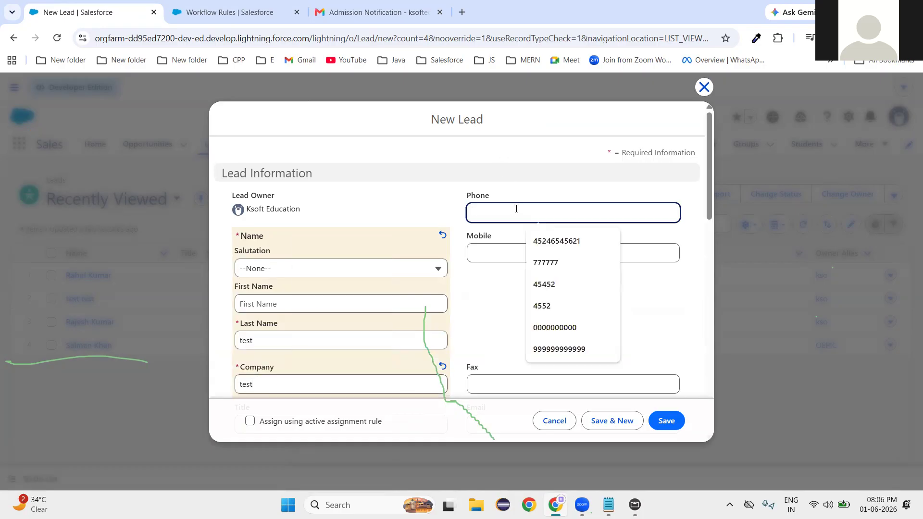
pyautogui.click(519, 288)
pyautogui.scroll(-4, 519, 288)
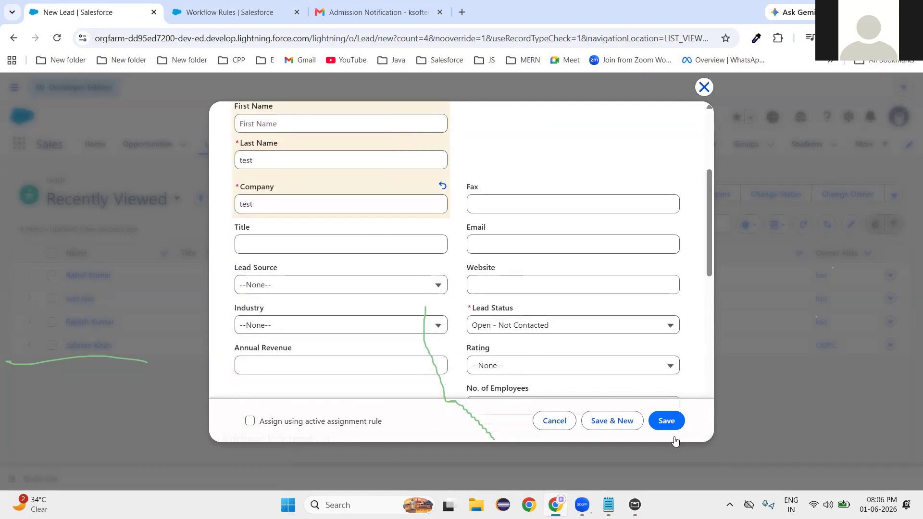
pyautogui.click(667, 421)
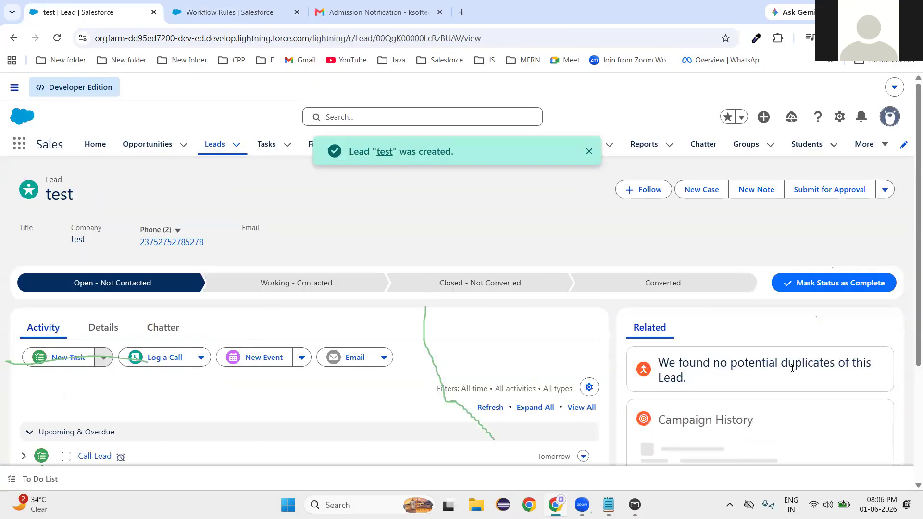
# Confirm the test lead's Details show Rating Hot, then switch to the Notepad notes.
pyautogui.scroll(-3, 107, 231)
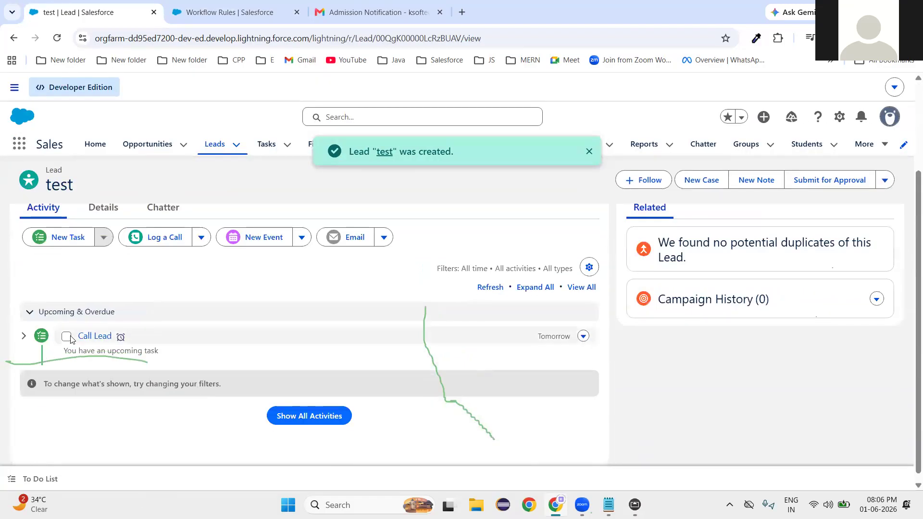
pyautogui.click(103, 207)
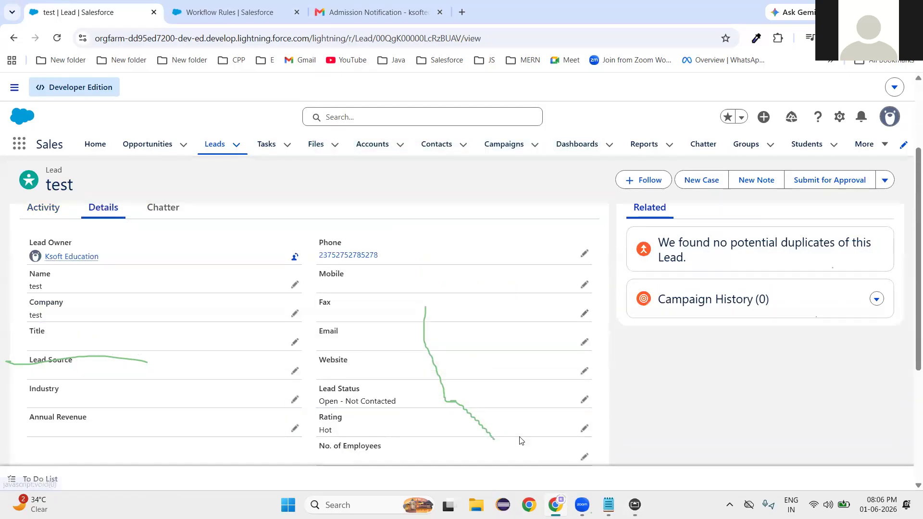
pyautogui.scroll(-1, 390, 401)
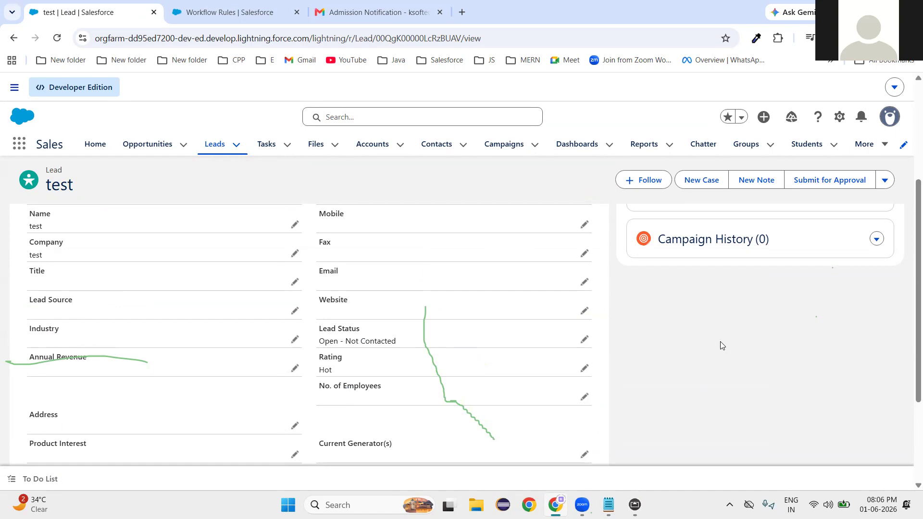
pyautogui.click(610, 504)
pyautogui.click(408, 316)
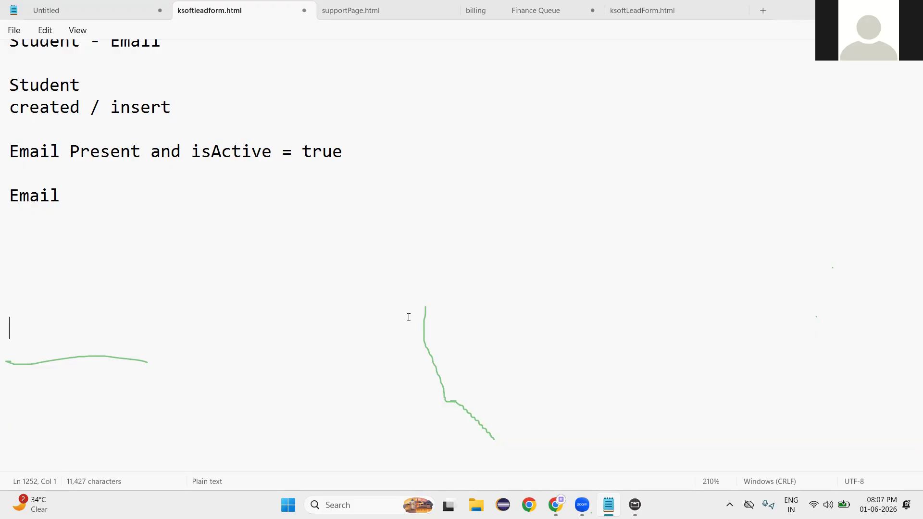
# Select the word Email in the Notepad notes, then deselect it.
pyautogui.click(33, 283)
pyautogui.doubleClick(33, 198)
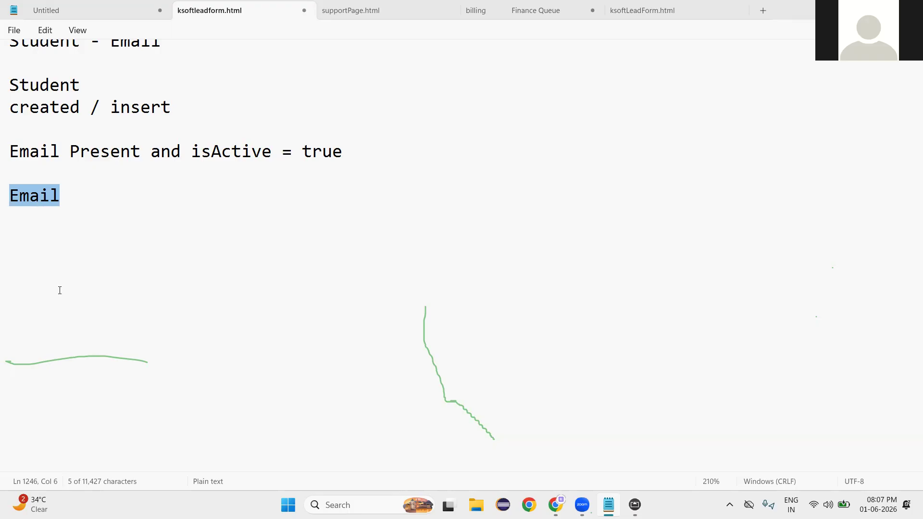
pyautogui.click(41, 255)
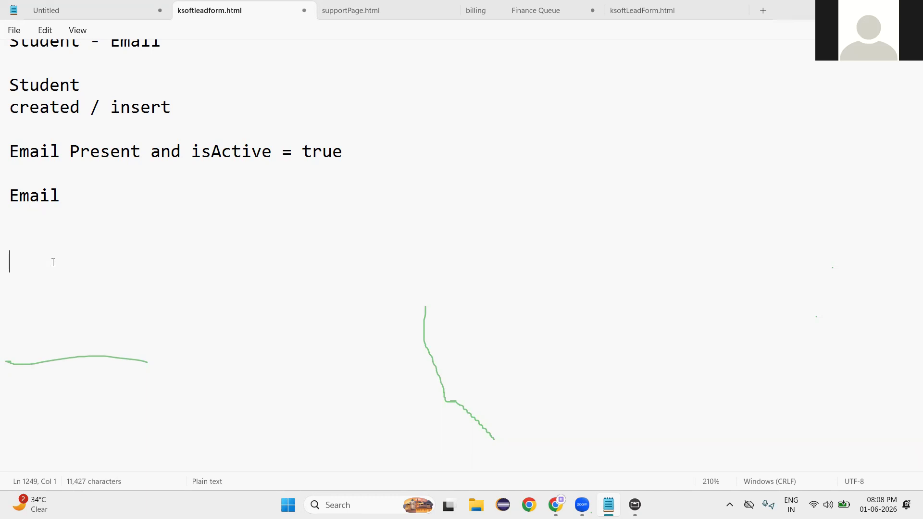
# Minimize Notepad and show the AirServer whiteboard's workflow outline full-screen.
pyautogui.click(608, 504)
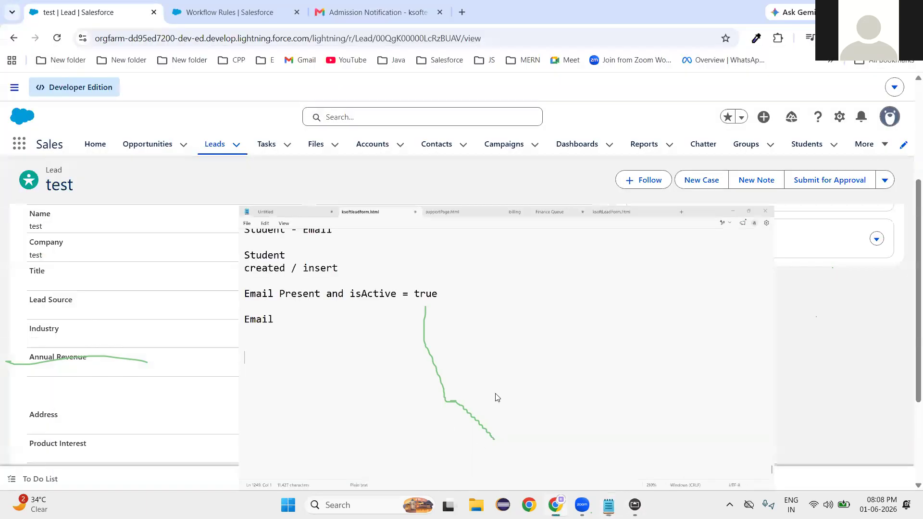
pyautogui.click(635, 504)
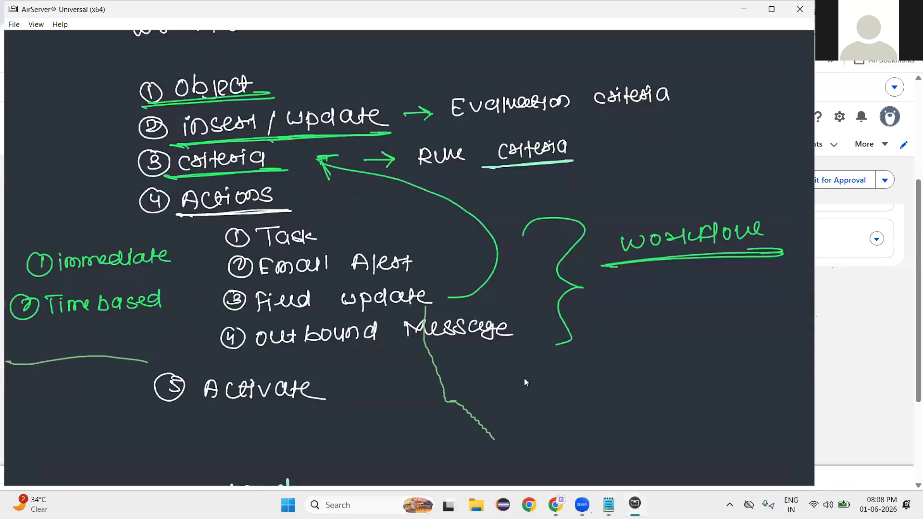
pyautogui.doubleClick(524, 377)
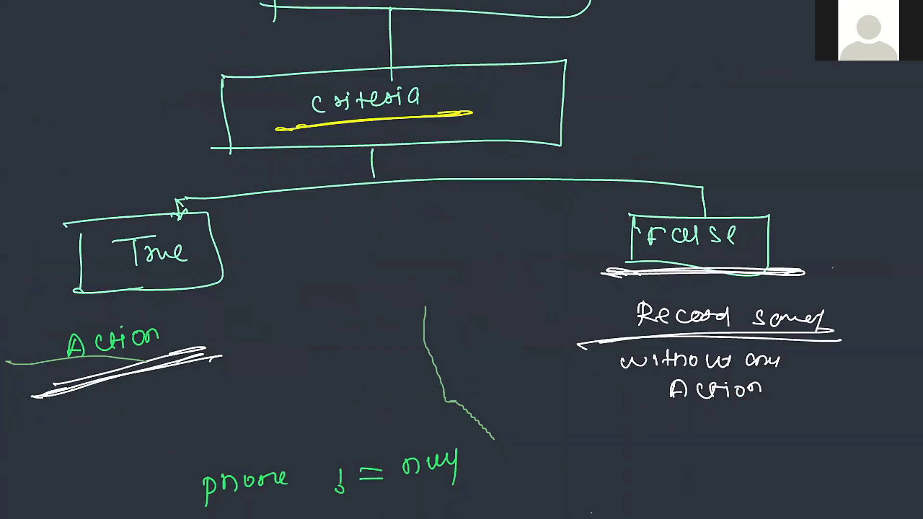
# Add a third circled number under Action on the whiteboard.
pyautogui.moveTo(88, 406); pyautogui.dragTo(87, 423)
pyautogui.moveTo(80, 402)
pyautogui.mouseDown()
pyautogui.moveTo(103, 405)
pyautogui.moveTo(80, 402)
pyautogui.mouseUp()
pyautogui.moveTo(91, 449)
pyautogui.mouseDown()
pyautogui.moveTo(104, 461)
pyautogui.moveTo(90, 448)
pyautogui.moveTo(99, 474)
pyautogui.mouseUp()
pyautogui.scroll(-1, 462, 259)
pyautogui.moveTo(89, 446)
pyautogui.mouseDown()
pyautogui.moveTo(353, 168)
pyautogui.moveTo(362, 177)
pyautogui.mouseUp()
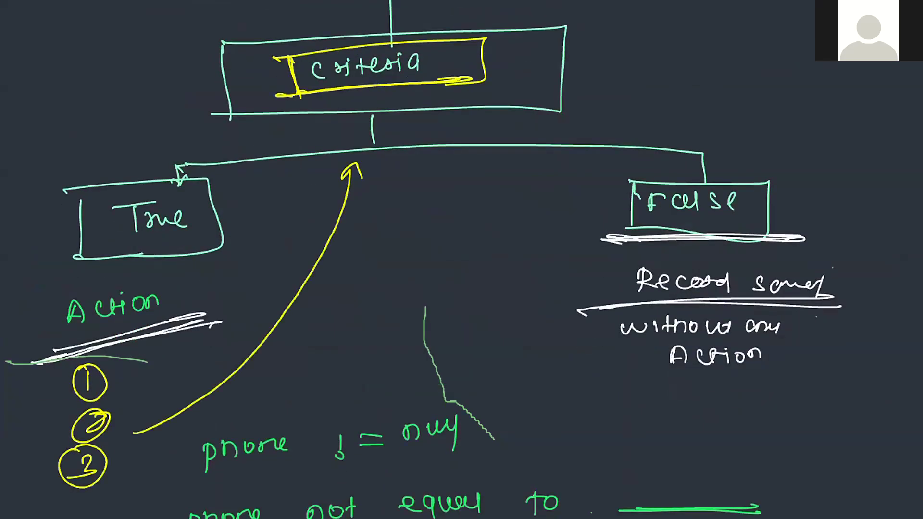
pyautogui.scroll(-20, 461, 260)
# Handwrite 'Criteria 1' with an arrow pointing to 'Action'.
pyautogui.moveTo(202, 249); pyautogui.dragTo(205, 268)
pyautogui.moveTo(212, 245)
pyautogui.mouseDown()
pyautogui.moveTo(209, 262)
pyautogui.moveTo(241, 261)
pyautogui.mouseUp()
pyautogui.click(226, 238)
pyautogui.moveTo(233, 252); pyautogui.dragTo(274, 241)
pyautogui.moveTo(274, 240)
pyautogui.mouseDown()
pyautogui.moveTo(277, 255)
pyautogui.moveTo(275, 230)
pyautogui.mouseUp()
pyautogui.moveTo(299, 234); pyautogui.dragTo(301, 253)
pyautogui.moveTo(336, 227); pyautogui.dragTo(343, 242)
pyautogui.moveTo(331, 244); pyautogui.dragTo(362, 241)
pyautogui.moveTo(431, 212); pyautogui.dragTo(529, 205)
pyautogui.moveTo(503, 194); pyautogui.dragTo(514, 217)
pyautogui.moveTo(588, 208)
pyautogui.mouseDown()
pyautogui.moveTo(607, 210)
pyautogui.moveTo(603, 197)
pyautogui.mouseUp()
pyautogui.moveTo(622, 187)
pyautogui.mouseDown()
pyautogui.moveTo(646, 182)
pyautogui.moveTo(646, 203)
pyautogui.mouseUp()
pyautogui.moveTo(659, 183)
pyautogui.mouseDown()
pyautogui.moveTo(663, 202)
pyautogui.moveTo(690, 185)
pyautogui.moveTo(712, 197)
pyautogui.mouseUp()
# Handwrite 'Criteria 2' on the next line with an arrow to 'Action'.
pyautogui.moveTo(200, 324); pyautogui.dragTo(201, 341)
pyautogui.moveTo(210, 320)
pyautogui.mouseDown()
pyautogui.moveTo(214, 332)
pyautogui.moveTo(238, 330)
pyautogui.mouseUp()
pyautogui.click(223, 315)
pyautogui.moveTo(230, 325)
pyautogui.mouseDown()
pyautogui.moveTo(251, 316)
pyautogui.moveTo(254, 327)
pyautogui.mouseUp()
pyautogui.moveTo(259, 310)
pyautogui.mouseDown()
pyautogui.moveTo(273, 325)
pyautogui.moveTo(276, 304)
pyautogui.mouseUp()
pyautogui.moveTo(290, 303); pyautogui.dragTo(297, 326)
pyautogui.moveTo(331, 291)
pyautogui.mouseDown()
pyautogui.moveTo(336, 307)
pyautogui.moveTo(369, 302)
pyautogui.mouseUp()
pyautogui.moveTo(436, 284); pyautogui.dragTo(547, 274)
pyautogui.moveTo(514, 260); pyautogui.dragTo(518, 288)
pyautogui.moveTo(606, 271); pyautogui.dragTo(606, 251)
pyautogui.moveTo(603, 278); pyautogui.dragTo(625, 281)
pyautogui.moveTo(659, 249)
pyautogui.mouseDown()
pyautogui.moveTo(658, 274)
pyautogui.moveTo(686, 261)
pyautogui.mouseUp()
pyautogui.click(665, 240)
pyautogui.moveTo(692, 244)
pyautogui.mouseDown()
pyautogui.moveTo(694, 264)
pyautogui.moveTo(717, 260)
pyautogui.mouseUp()
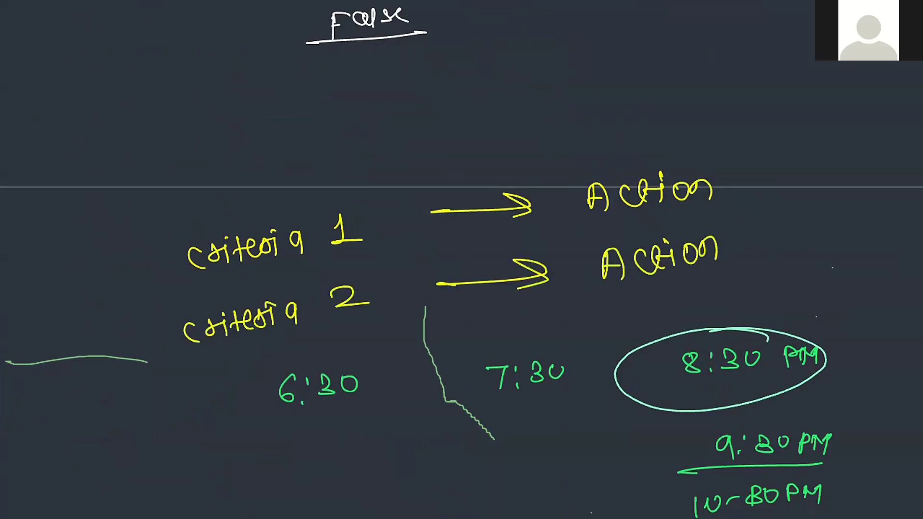
# Tick both criteria, box them with their actions, and underline both Actions.
pyautogui.moveTo(112, 251); pyautogui.dragTo(256, 193)
pyautogui.moveTo(85, 333)
pyautogui.mouseDown()
pyautogui.moveTo(90, 342)
pyautogui.moveTo(203, 290)
pyautogui.mouseUp()
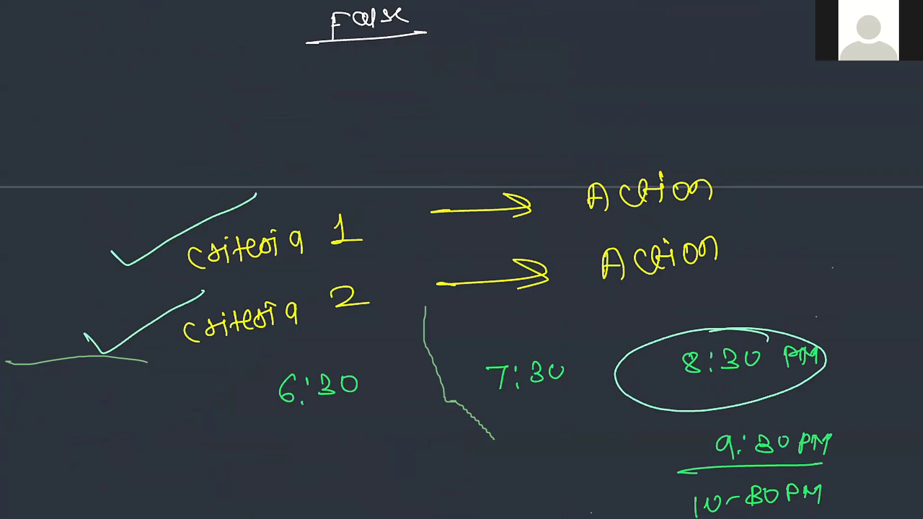
pyautogui.moveTo(70, 180)
pyautogui.mouseDown()
pyautogui.moveTo(709, 144)
pyautogui.moveTo(871, 298)
pyautogui.moveTo(56, 379)
pyautogui.moveTo(60, 178)
pyautogui.moveTo(70, 180)
pyautogui.mouseUp()
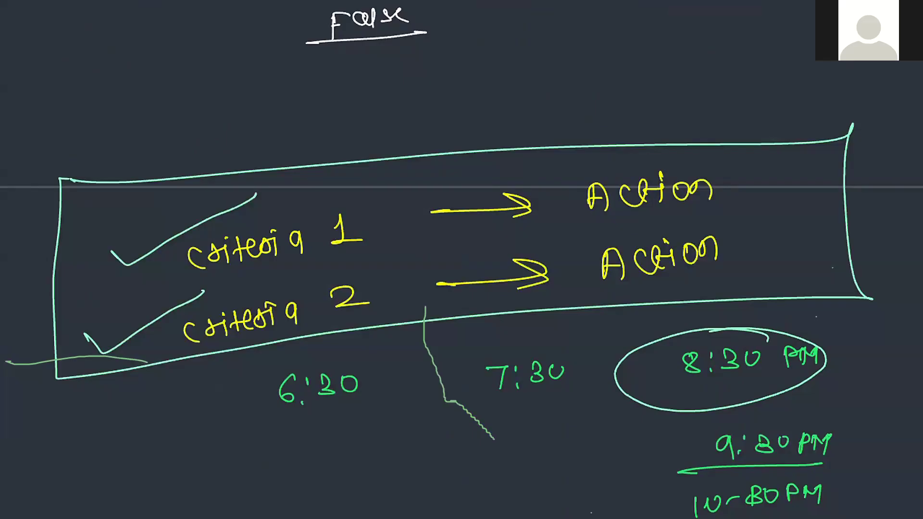
pyautogui.moveTo(565, 221); pyautogui.dragTo(736, 208)
pyautogui.moveTo(581, 297); pyautogui.dragTo(741, 278)
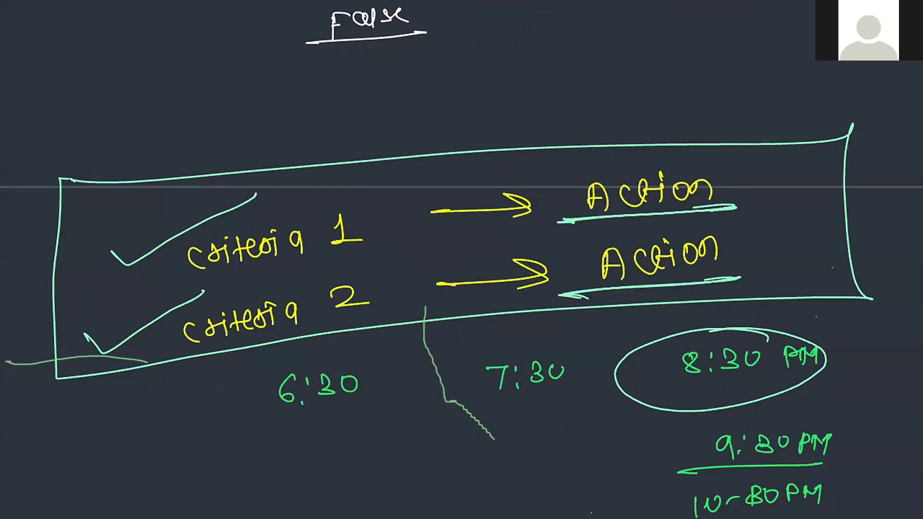
pyautogui.scroll(-10, 461, 260)
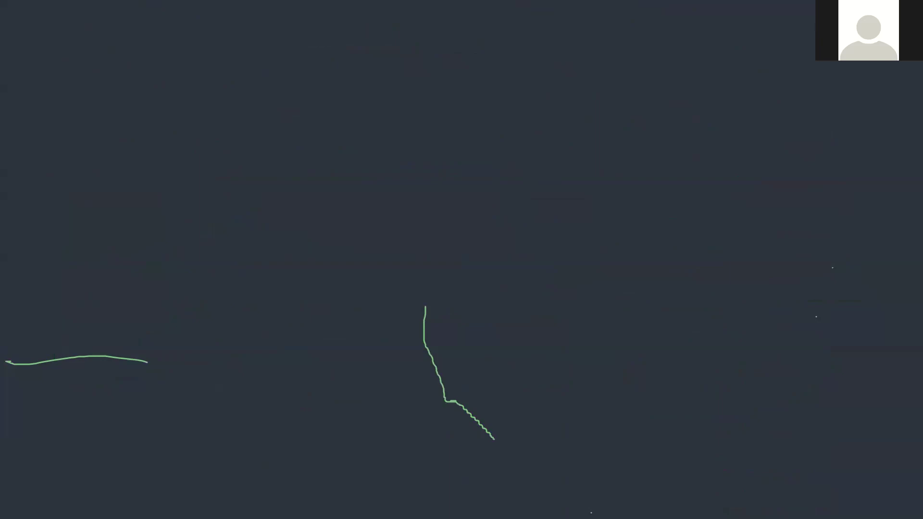
# Write and underline the 'Process Builder' heading, with a yellow stroke beside it.
pyautogui.moveTo(56, 44); pyautogui.dragTo(62, 74)
pyautogui.moveTo(57, 45); pyautogui.dragTo(62, 60)
pyautogui.moveTo(71, 51)
pyautogui.mouseDown()
pyautogui.moveTo(139, 45)
pyautogui.moveTo(143, 58)
pyautogui.mouseUp()
pyautogui.moveTo(159, 41)
pyautogui.mouseDown()
pyautogui.moveTo(163, 54)
pyautogui.moveTo(217, 59)
pyautogui.mouseUp()
pyautogui.moveTo(209, 35)
pyautogui.mouseDown()
pyautogui.moveTo(227, 35)
pyautogui.moveTo(211, 52)
pyautogui.mouseUp()
pyautogui.moveTo(238, 35); pyautogui.dragTo(336, 29)
pyautogui.moveTo(18, 76); pyautogui.dragTo(383, 60)
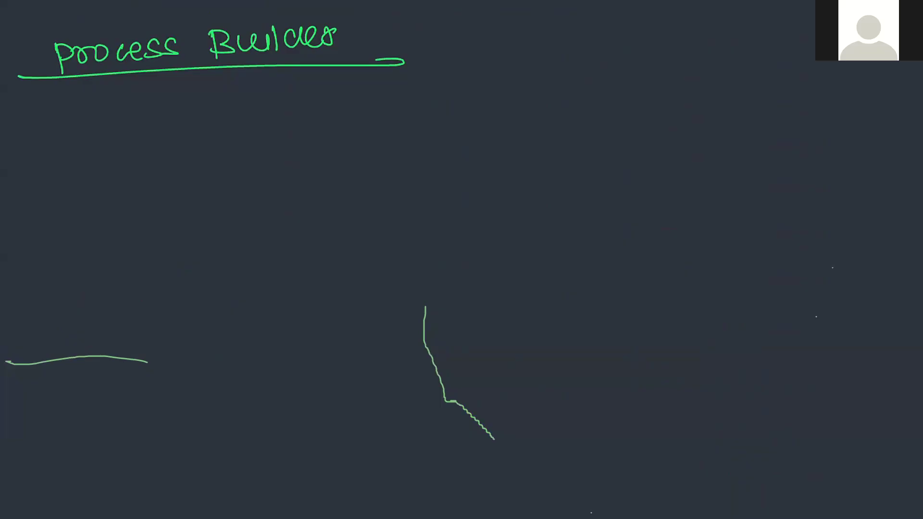
pyautogui.moveTo(408, 23); pyautogui.dragTo(530, 21)
# Write underlined 'Morning' and 'evening' headings below Process Builder.
pyautogui.moveTo(81, 120); pyautogui.dragTo(80, 142)
pyautogui.moveTo(78, 124); pyautogui.dragTo(103, 140)
pyautogui.moveTo(115, 123)
pyautogui.mouseDown()
pyautogui.moveTo(123, 136)
pyautogui.moveTo(116, 124)
pyautogui.mouseUp()
pyautogui.moveTo(131, 122)
pyautogui.mouseDown()
pyautogui.moveTo(170, 120)
pyautogui.moveTo(170, 132)
pyautogui.mouseUp()
pyautogui.moveTo(174, 117); pyautogui.dragTo(188, 129)
pyautogui.moveTo(203, 114); pyautogui.dragTo(192, 136)
pyautogui.moveTo(59, 162); pyautogui.dragTo(207, 147)
pyautogui.moveTo(568, 119)
pyautogui.mouseDown()
pyautogui.moveTo(655, 101)
pyautogui.moveTo(702, 103)
pyautogui.mouseUp()
pyautogui.moveTo(530, 141); pyautogui.dragTo(750, 137)
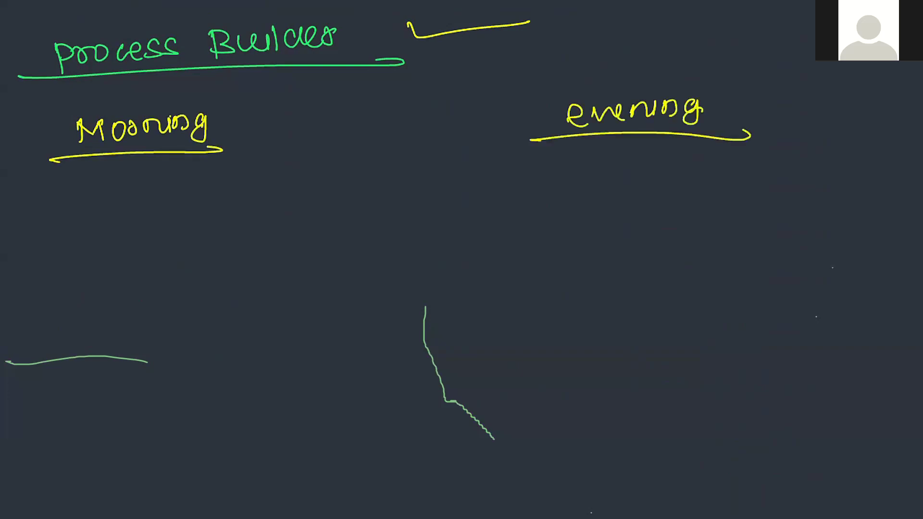
# Write 'Data Management' at the left middle of the whiteboard.
pyautogui.moveTo(33, 252); pyautogui.dragTo(37, 274)
pyautogui.moveTo(77, 256)
pyautogui.mouseDown()
pyautogui.moveTo(66, 267)
pyautogui.moveTo(79, 262)
pyautogui.mouseUp()
pyautogui.moveTo(89, 245)
pyautogui.mouseDown()
pyautogui.moveTo(86, 269)
pyautogui.moveTo(94, 251)
pyautogui.mouseUp()
pyautogui.moveTo(116, 251)
pyautogui.mouseDown()
pyautogui.moveTo(116, 265)
pyautogui.moveTo(185, 243)
pyautogui.moveTo(198, 256)
pyautogui.moveTo(259, 235)
pyautogui.moveTo(277, 240)
pyautogui.moveTo(356, 225)
pyautogui.moveTo(359, 239)
pyautogui.mouseUp()
pyautogui.moveTo(354, 227); pyautogui.dragTo(364, 223)
# Write 'Morning' and 'evening' under Data Management and underline both.
pyautogui.moveTo(86, 340)
pyautogui.mouseDown()
pyautogui.moveTo(104, 331)
pyautogui.moveTo(114, 338)
pyautogui.mouseUp()
pyautogui.moveTo(125, 320); pyautogui.dragTo(134, 327)
pyautogui.moveTo(144, 318)
pyautogui.mouseDown()
pyautogui.moveTo(150, 330)
pyautogui.moveTo(178, 311)
pyautogui.moveTo(211, 313)
pyautogui.moveTo(211, 332)
pyautogui.mouseUp()
pyautogui.moveTo(541, 260)
pyautogui.mouseDown()
pyautogui.moveTo(570, 265)
pyautogui.moveTo(626, 250)
pyautogui.moveTo(666, 268)
pyautogui.mouseUp()
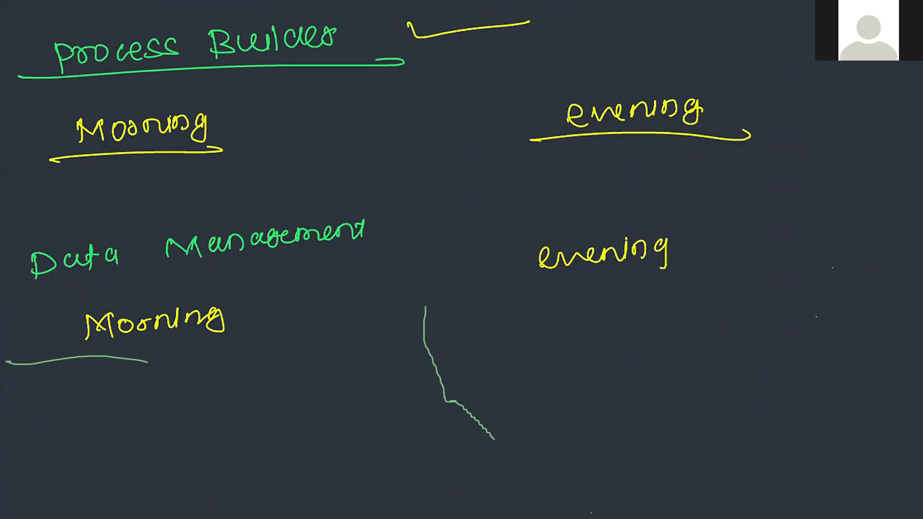
pyautogui.moveTo(519, 276); pyautogui.dragTo(701, 275)
pyautogui.moveTo(49, 357); pyautogui.dragTo(243, 332)
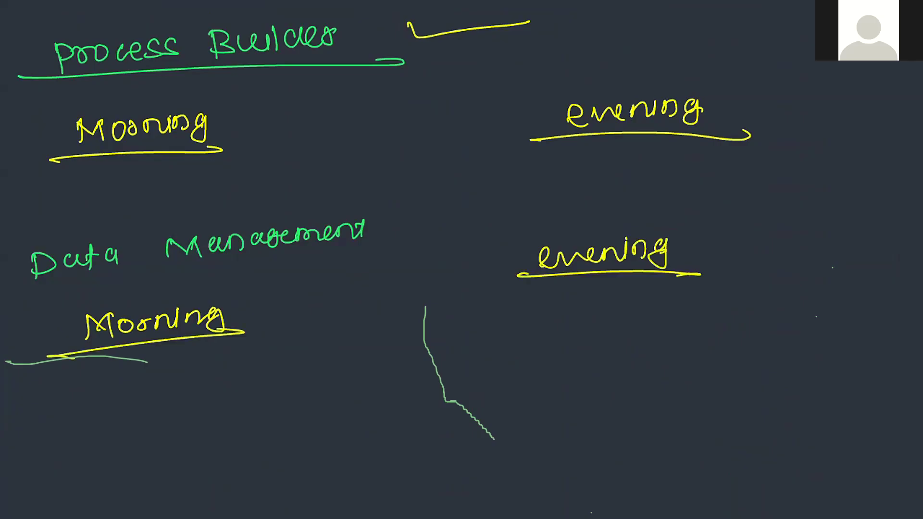